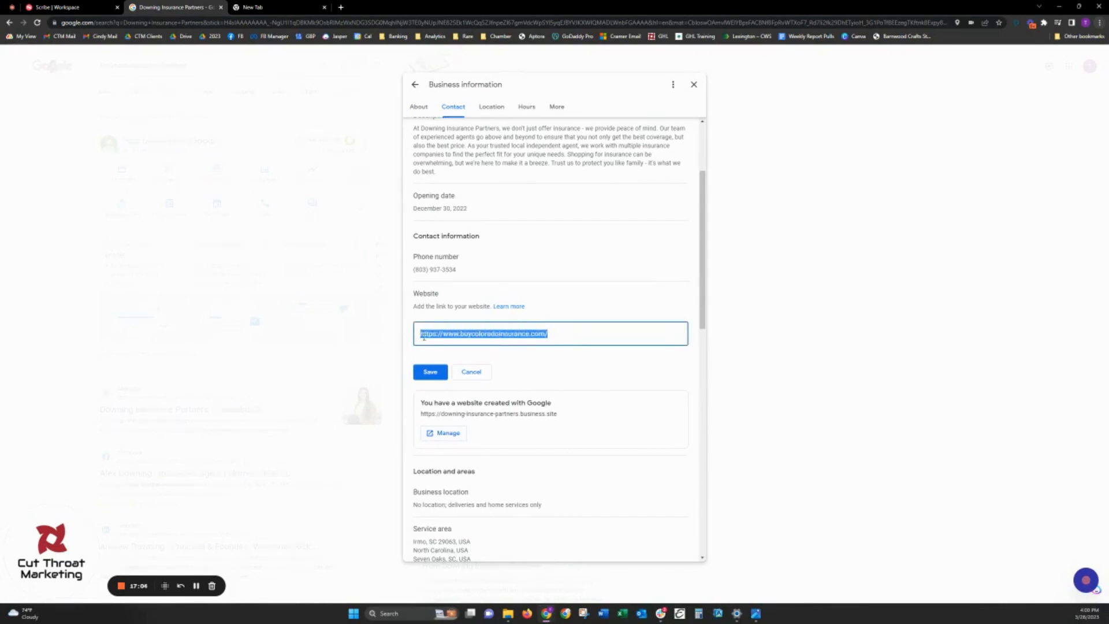
Step: Clear the website link in the business contact information and save the change
key("BackSpace")
left_click(430, 372)
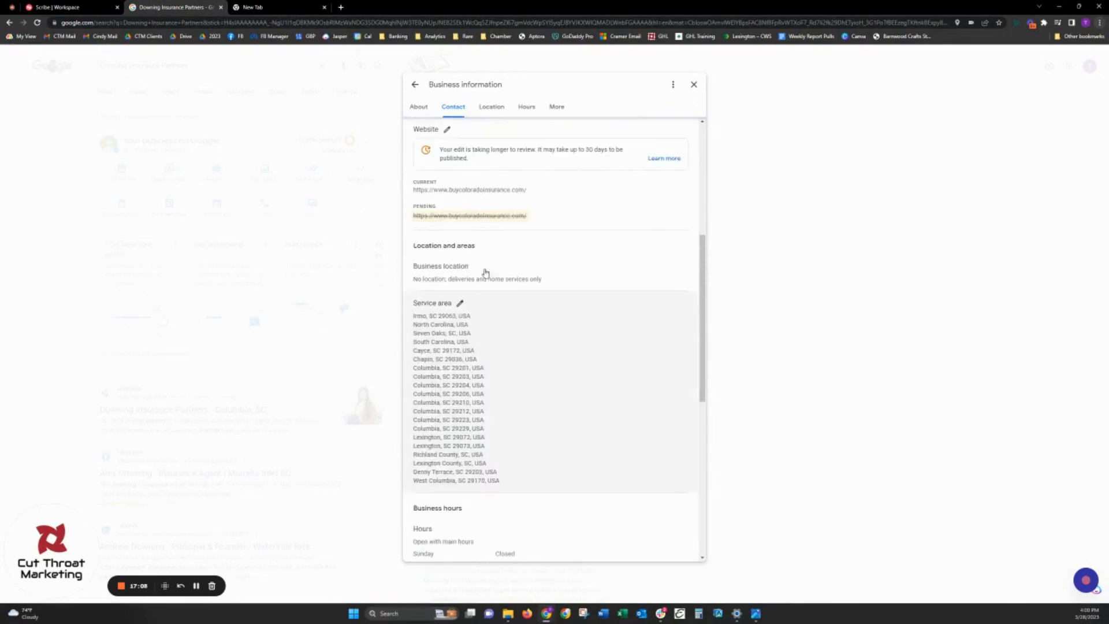
left_click(560, 210)
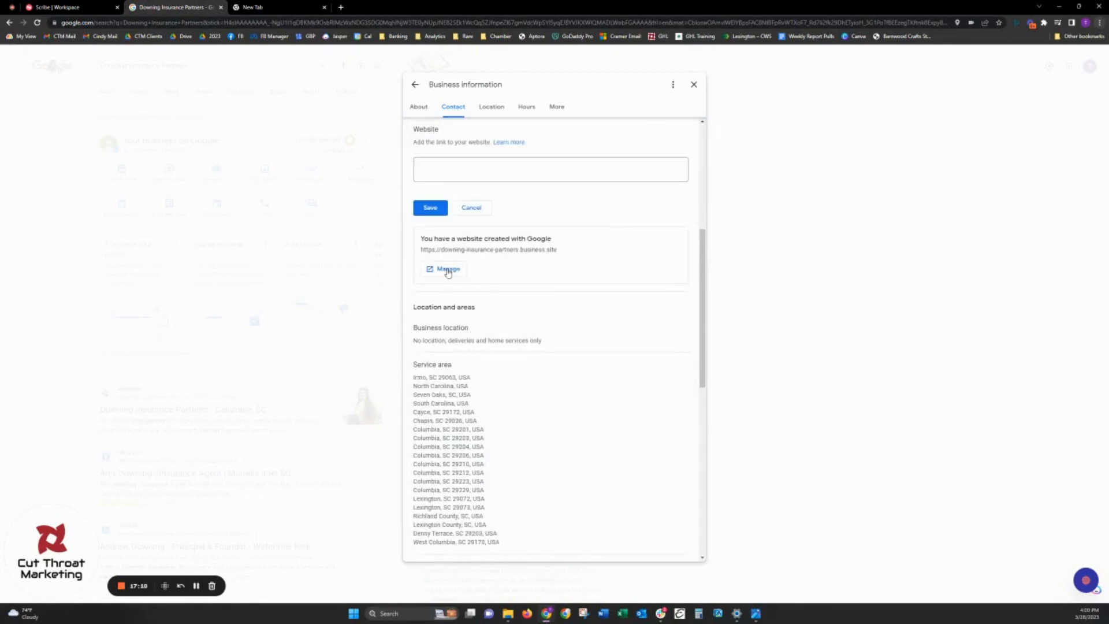
left_click(451, 171)
type("https://www.buycoloradoinsurance.com/")
left_click(448, 207)
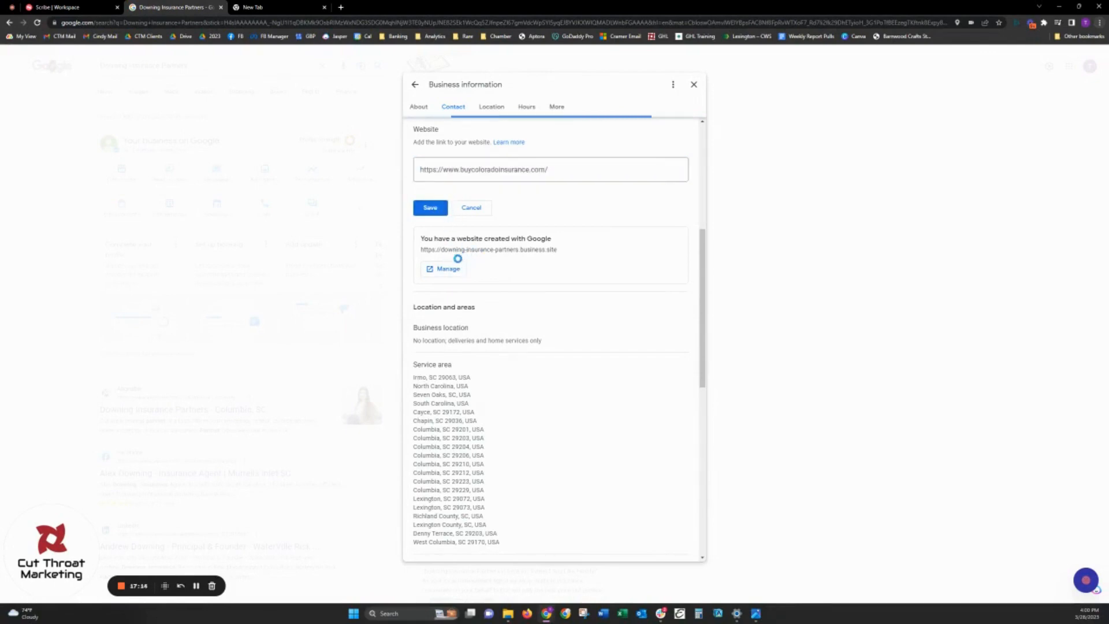
Step: Open the management page of the Google-created website downing-insurance-partners.business.site
scroll(454, 247, "up", 4)
scroll(467, 246, "down", 1)
left_click(494, 272)
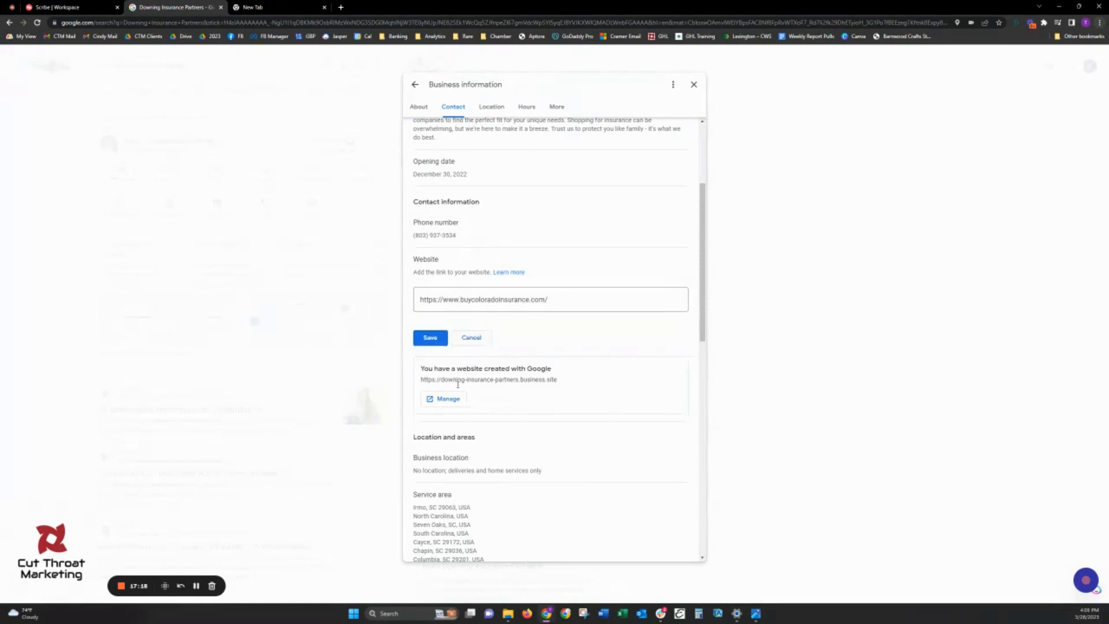
left_click(450, 403)
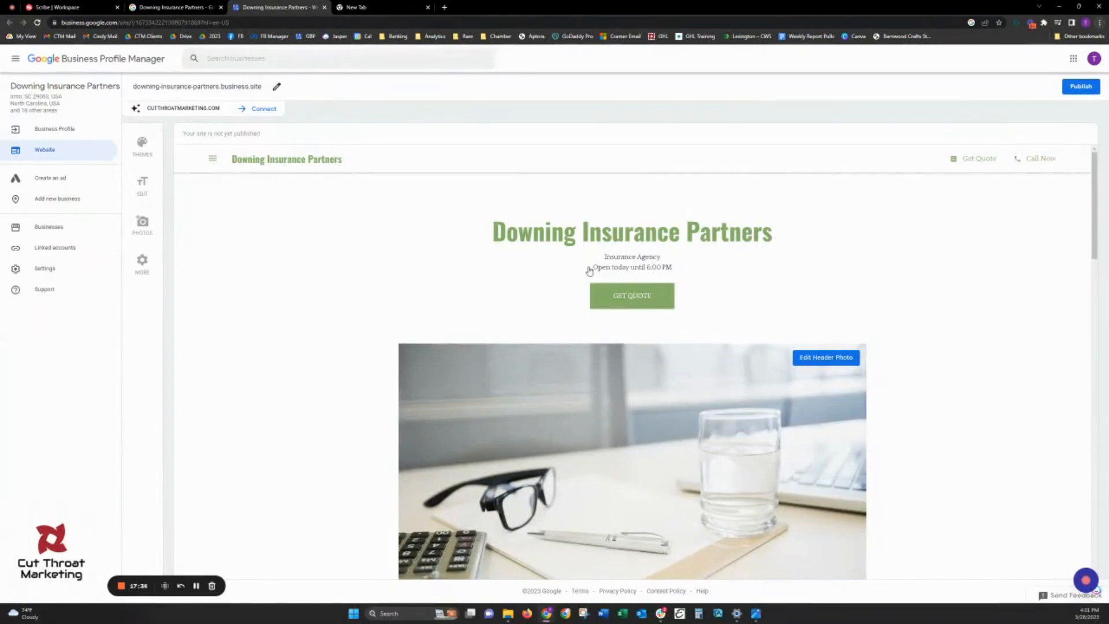
Step: Check the action choices for the site's Get Quote button and close the list without changing it
scroll(824, 311, "down", 1)
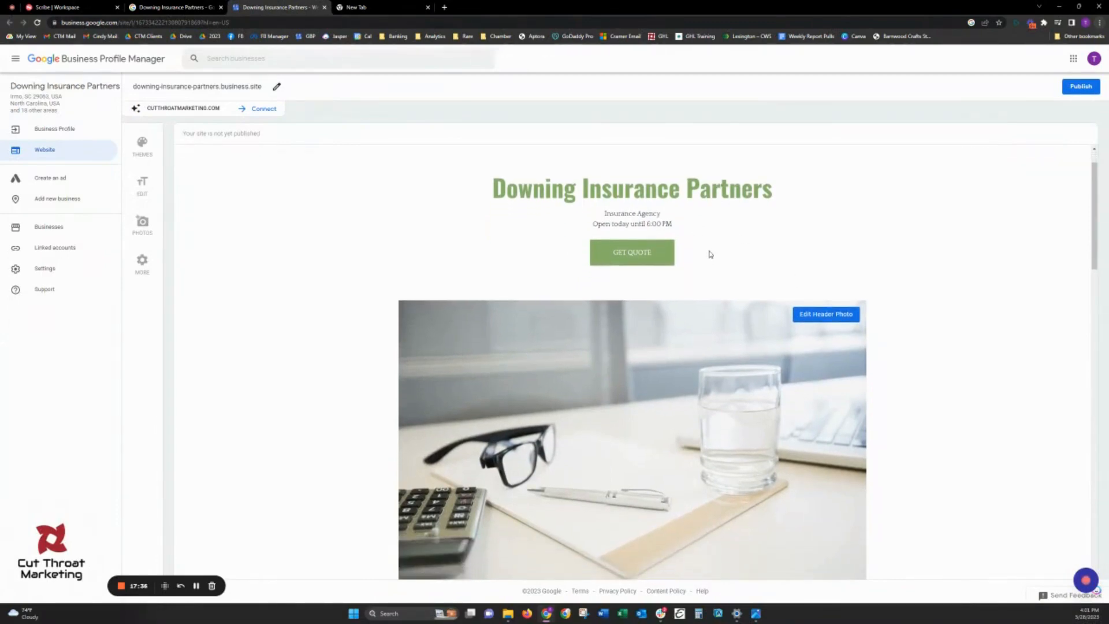
left_click(646, 259)
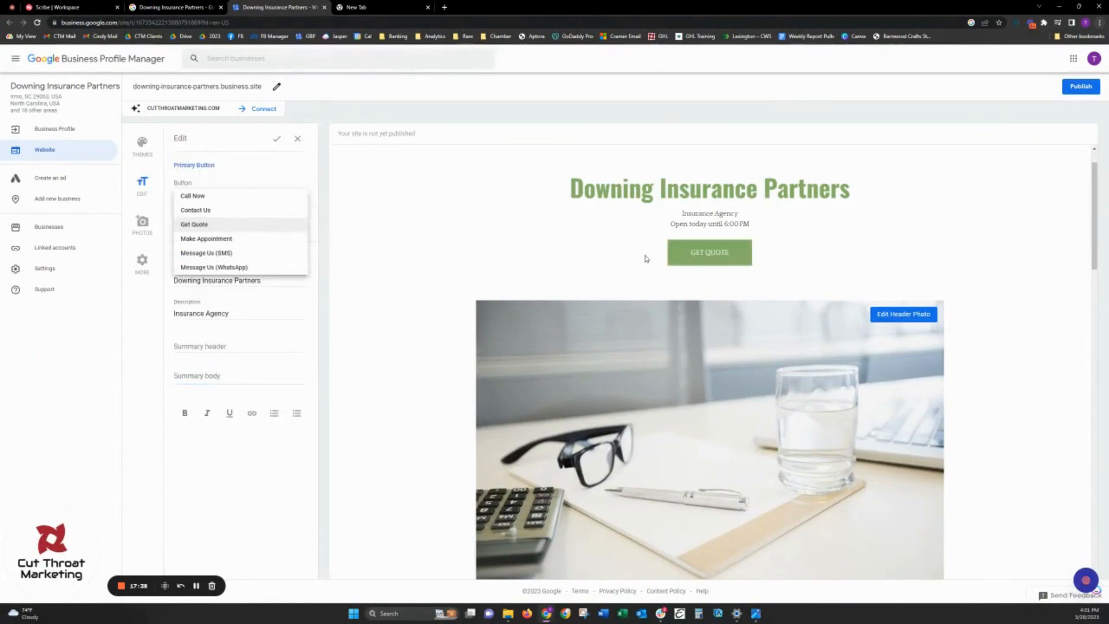
left_click(544, 219)
Step: Look over the site preview's headline, header photo and first sections below it
scroll(827, 237, "down", 5)
scroll(828, 237, "down", 3)
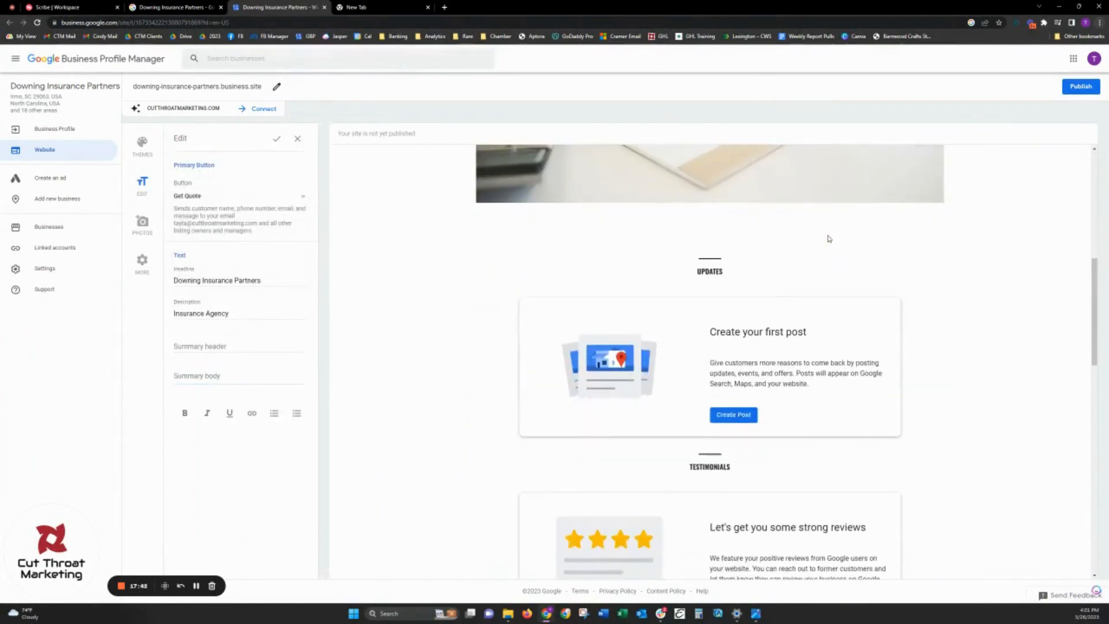
scroll(764, 218, "down", 2)
scroll(894, 277, "up", 4)
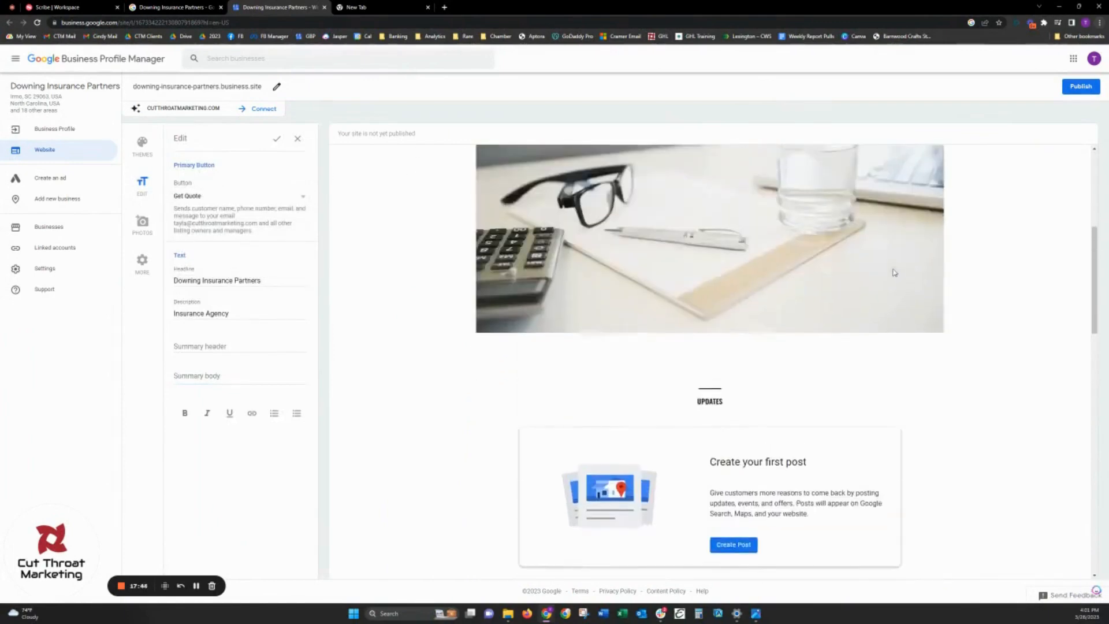
scroll(892, 273, "down", 3)
scroll(893, 273, "up", 8)
left_click_drag(543, 231, 877, 264)
left_click(878, 264)
scroll(899, 264, "down", 3)
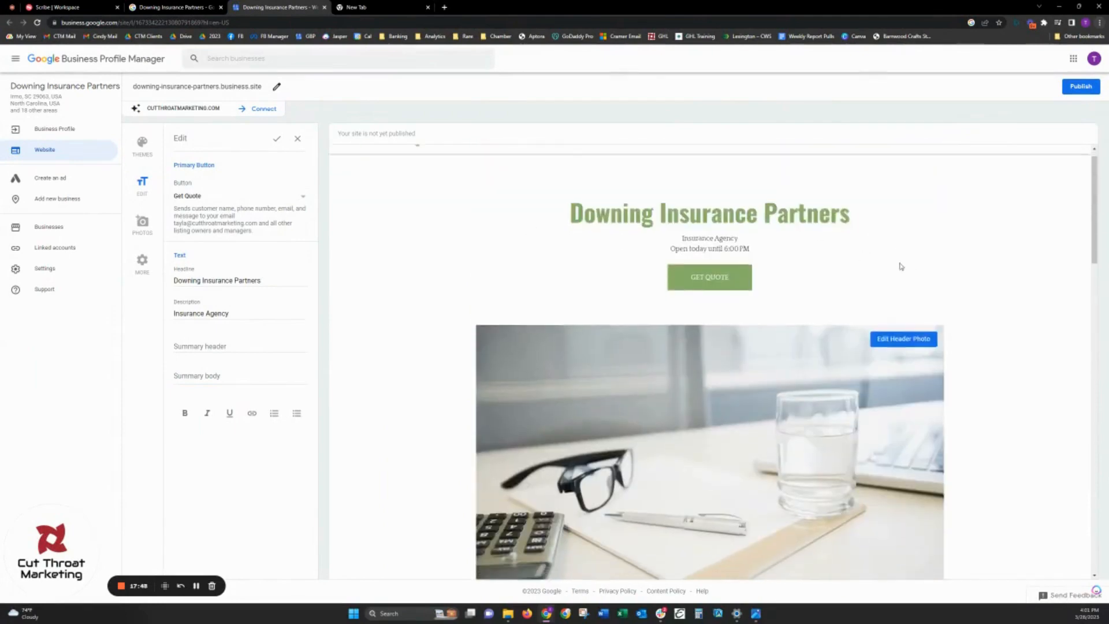
scroll(893, 275, "up", 3)
Step: Examine the Updates, Testimonials, About Us and Gallery sections of the site preview
scroll(924, 276, "down", 2)
scroll(762, 396, "down", 2)
scroll(767, 392, "down", 3)
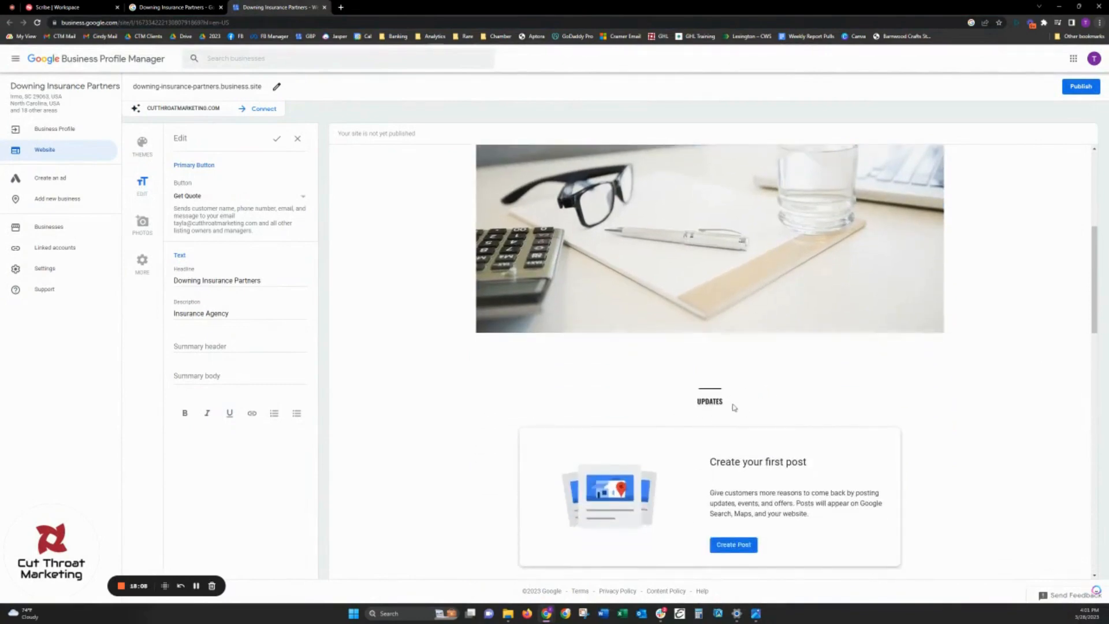
scroll(728, 445, "down", 4)
scroll(755, 450, "down", 3)
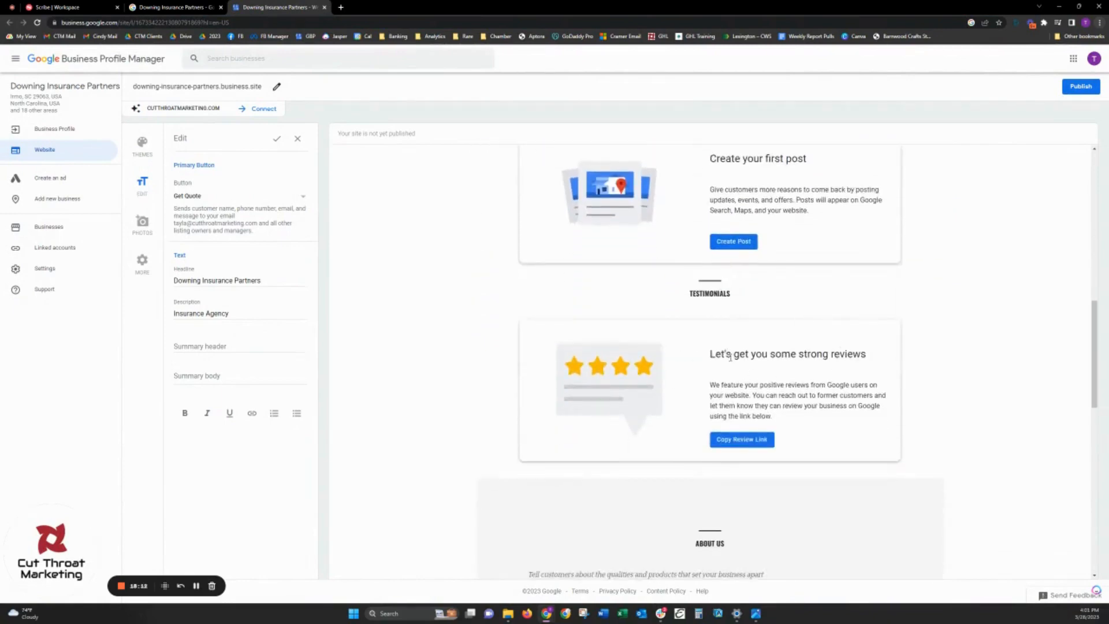
scroll(683, 384, "down", 5)
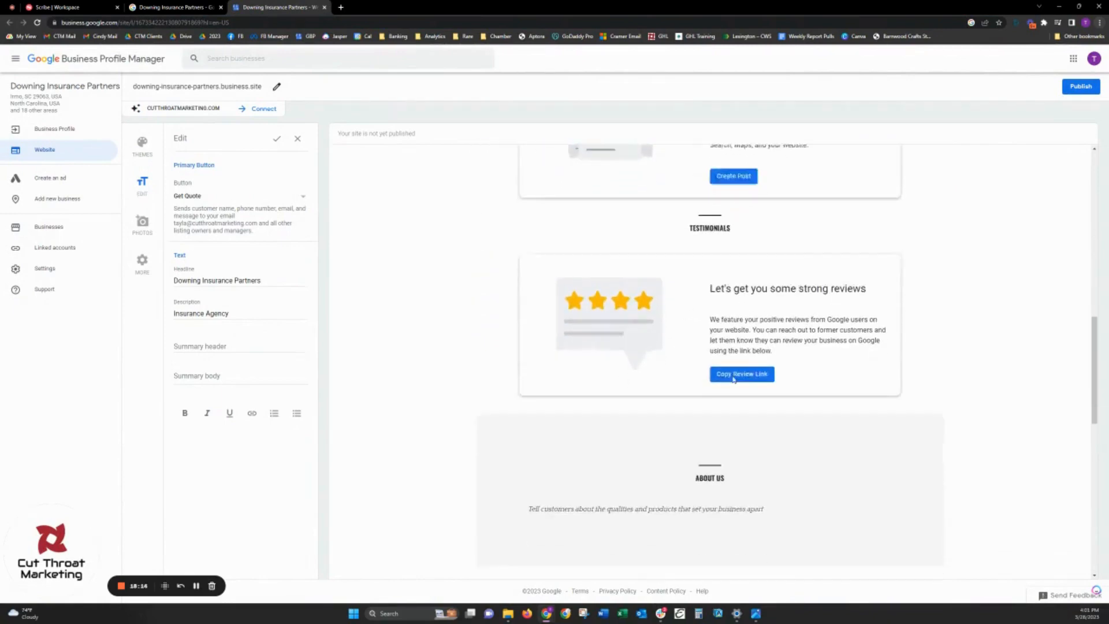
left_click_drag(730, 332, 827, 368)
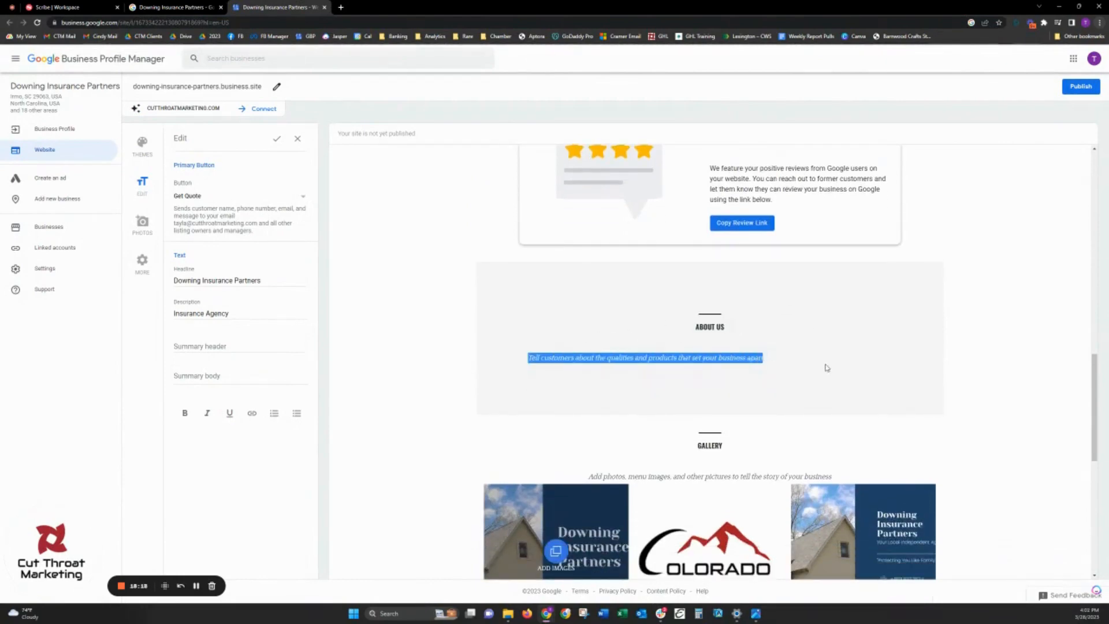
left_click(698, 352)
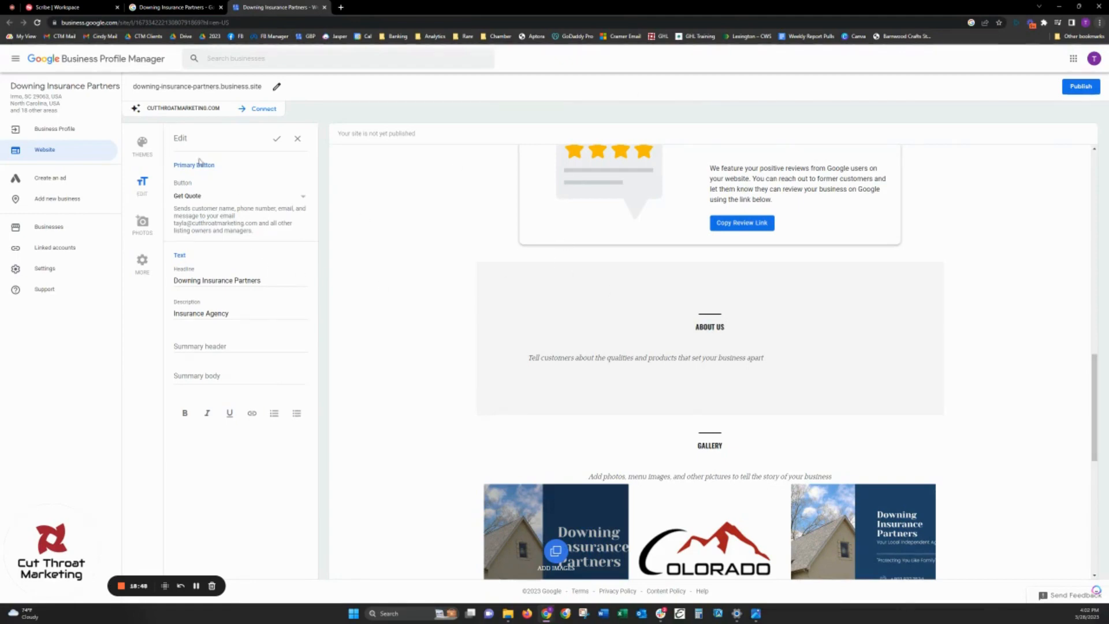
Step: Leave text editing, preview several site themes including Nouveau, Lagos, Retro and Spring, and select the Azure theme
left_click(297, 138)
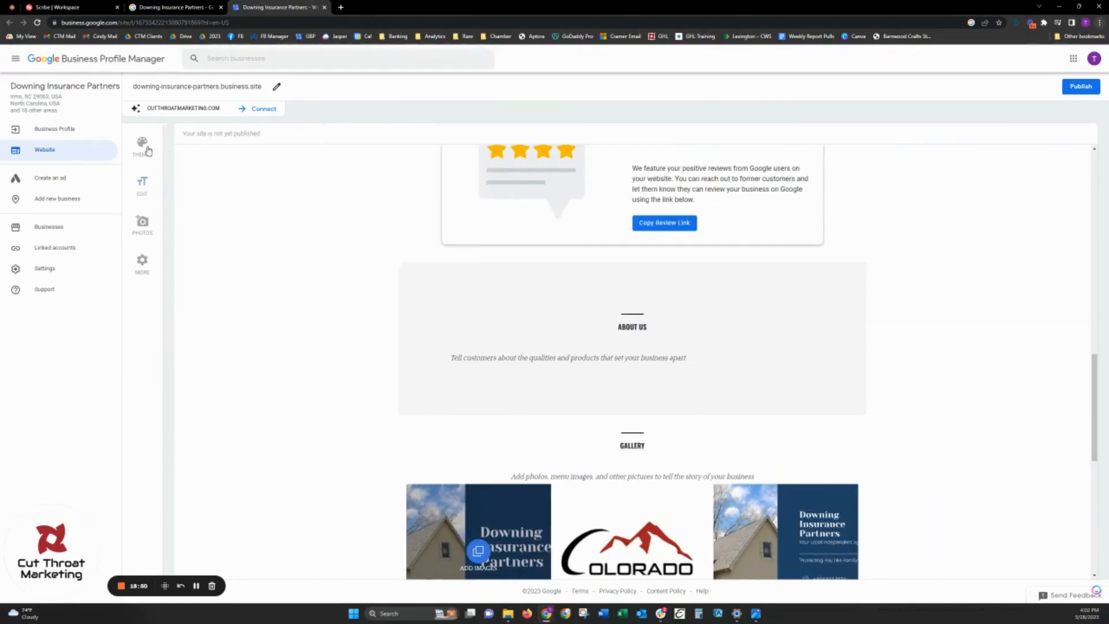
left_click(147, 150)
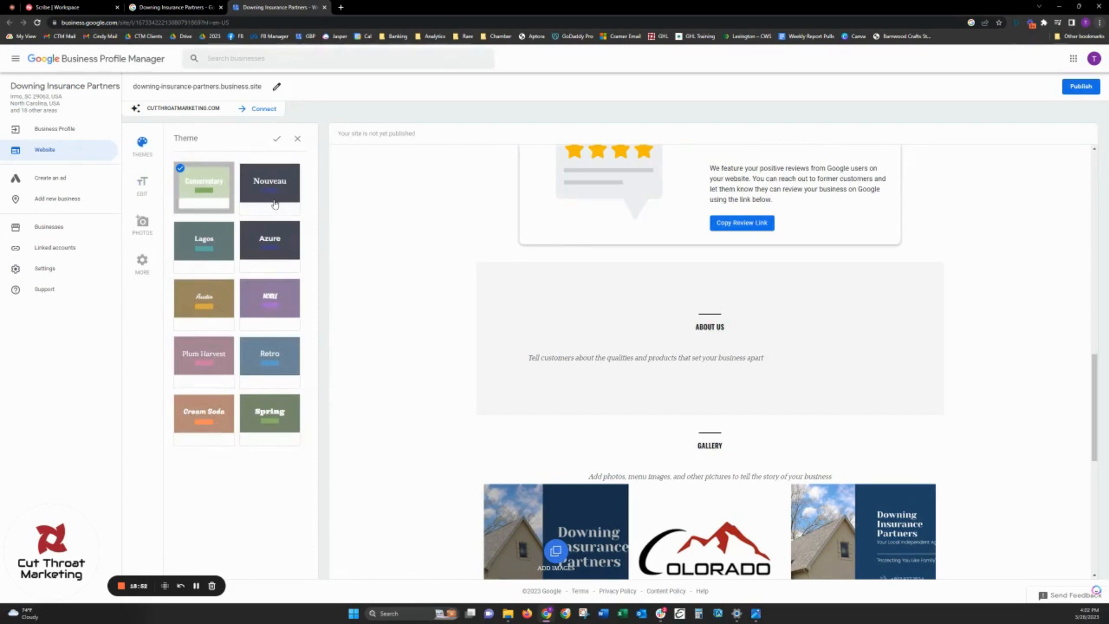
scroll(580, 304, "up", 10)
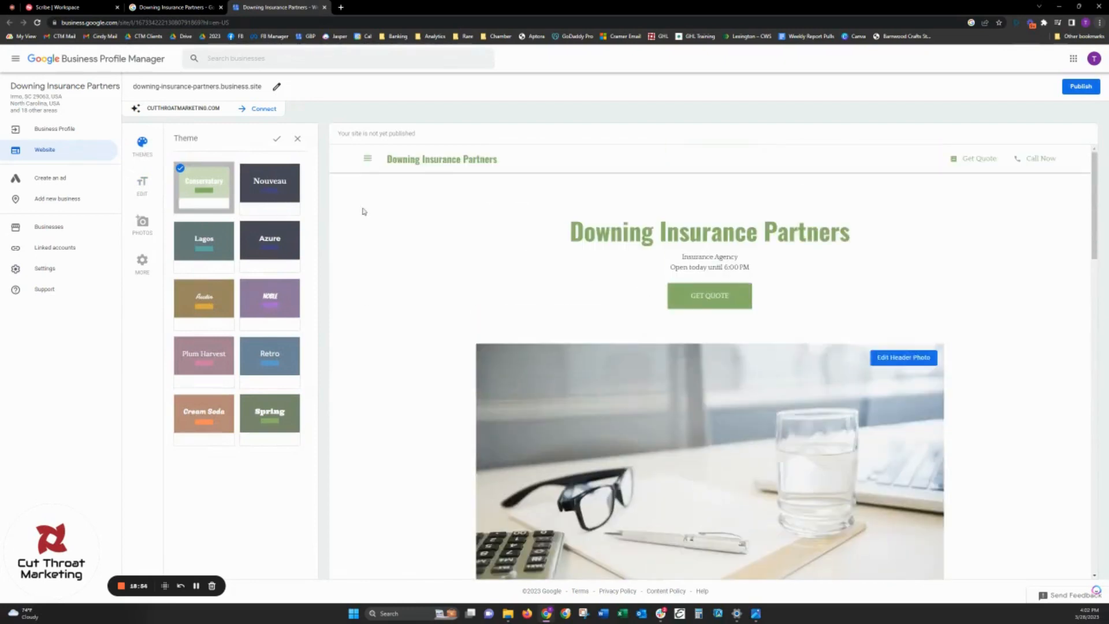
scroll(383, 245, "down", 1)
left_click(278, 194)
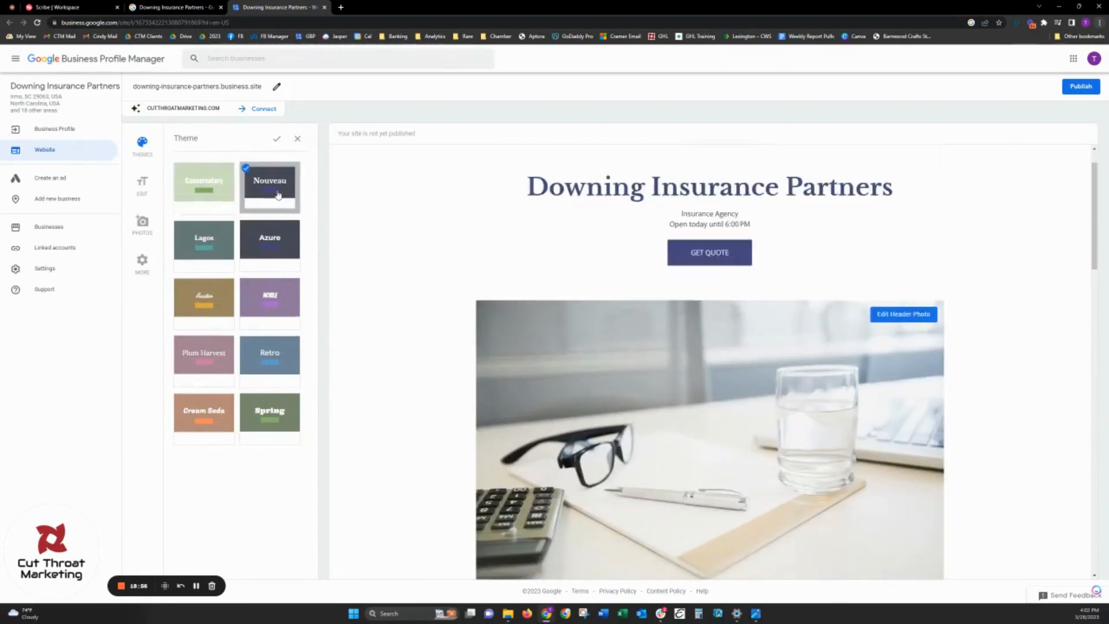
left_click(279, 246)
left_click(204, 248)
left_click(221, 311)
left_click(278, 302)
left_click(293, 364)
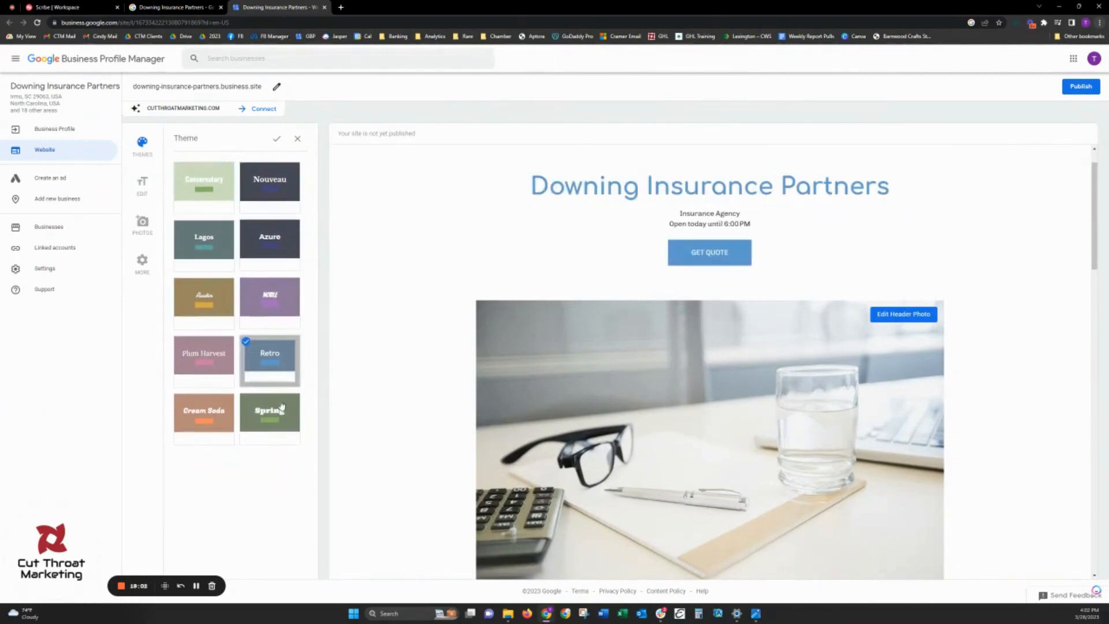
left_click(282, 408)
left_click(262, 236)
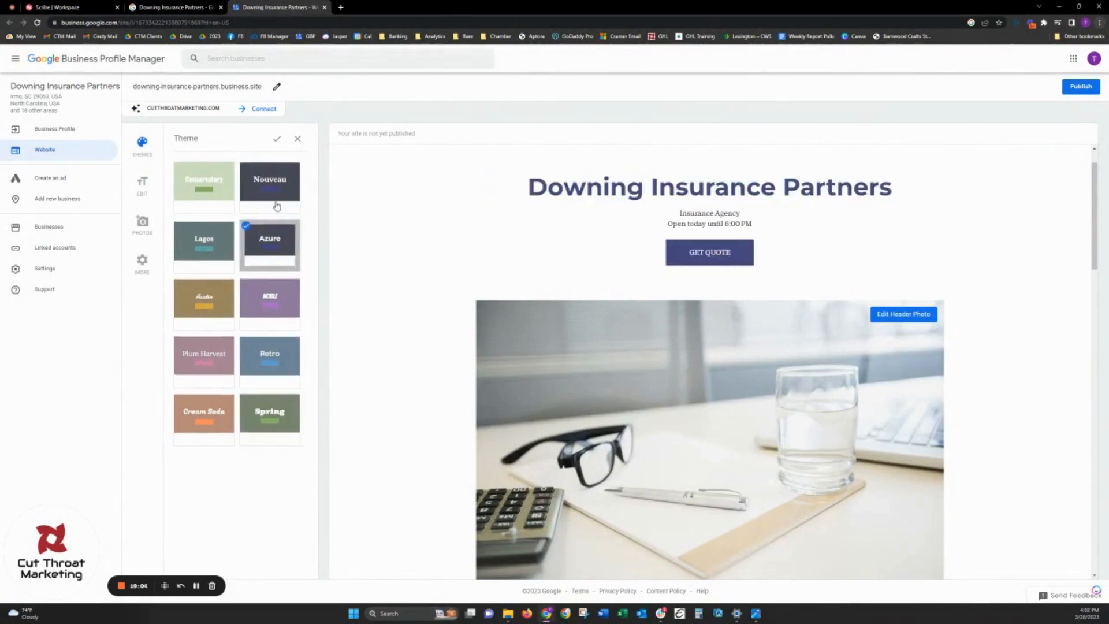
Step: Replace the site's header photo by uploading the branded Downing Insurance Partners cover image from the Downloads folder
scroll(852, 323, "down", 1)
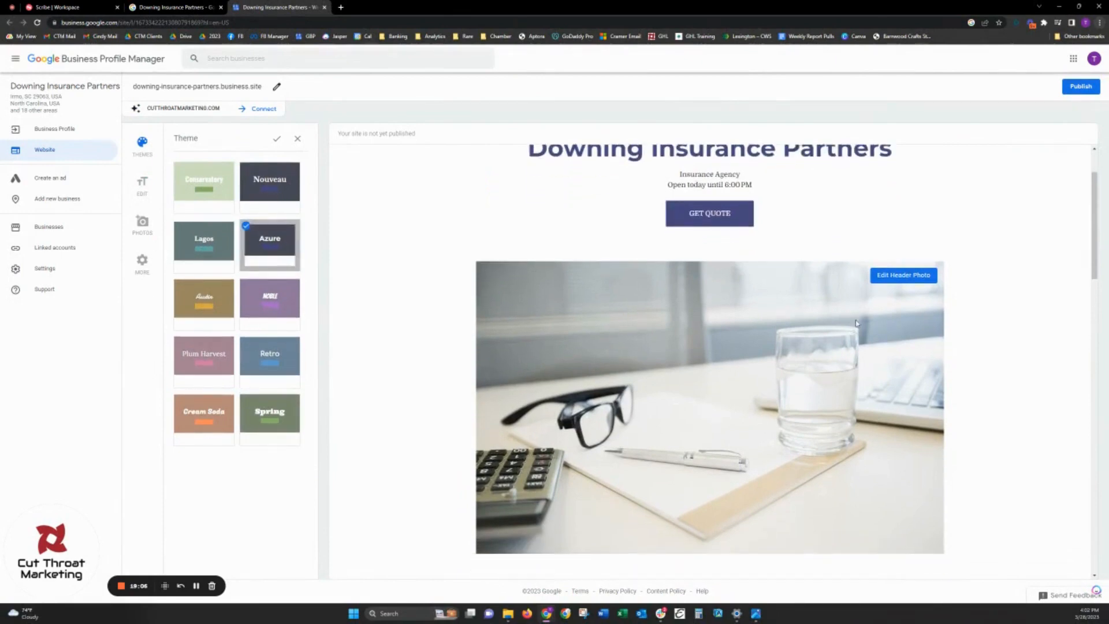
left_click(923, 276)
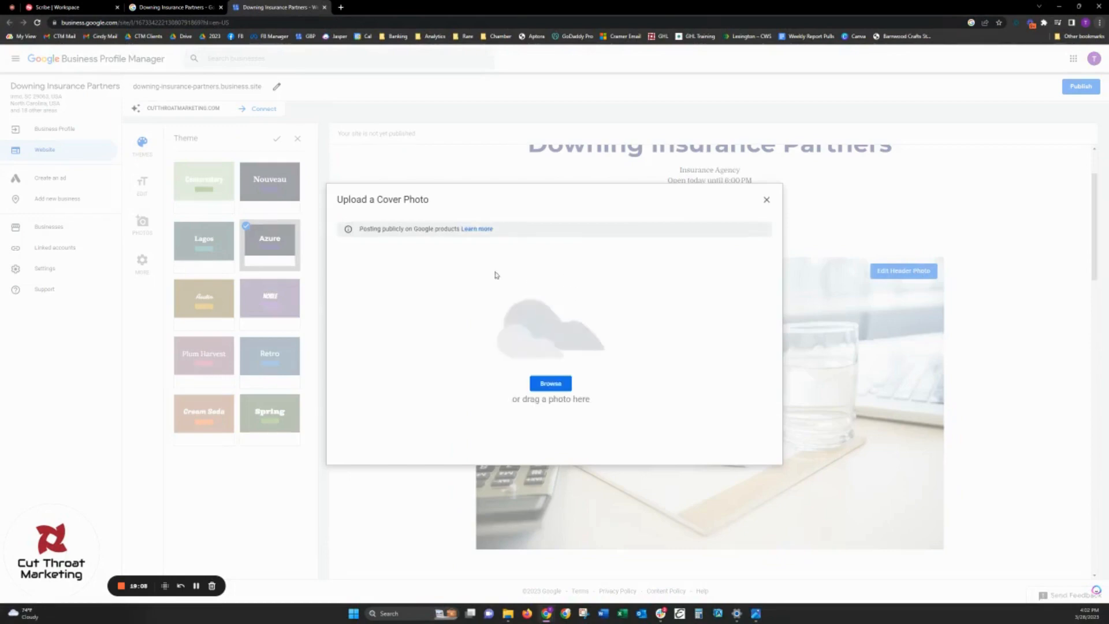
left_click(550, 389)
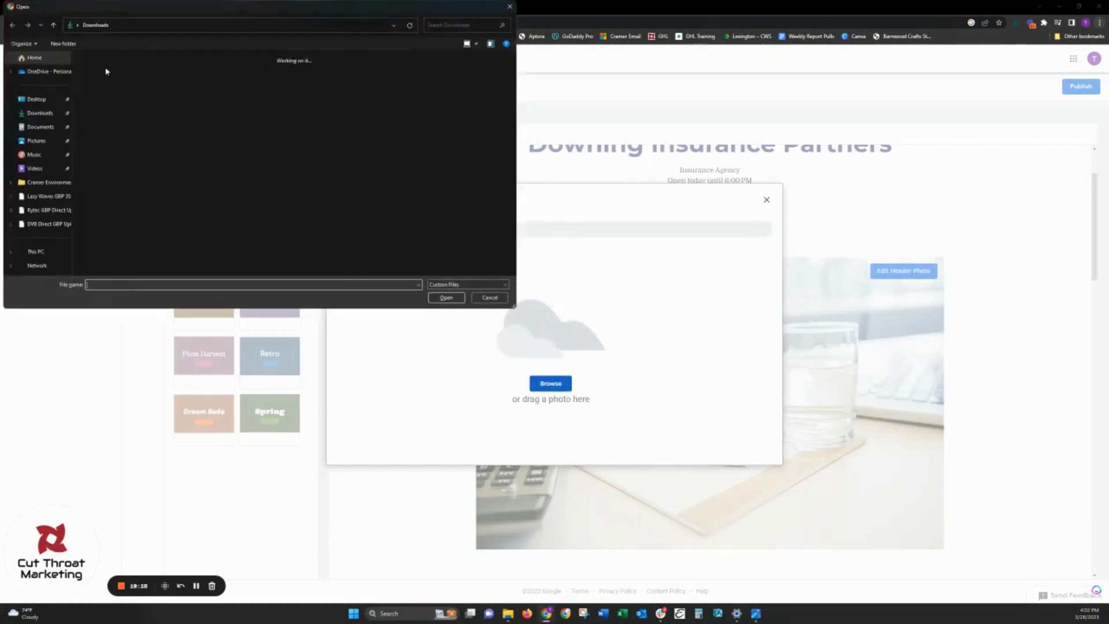
left_click(419, 139)
left_click(442, 297)
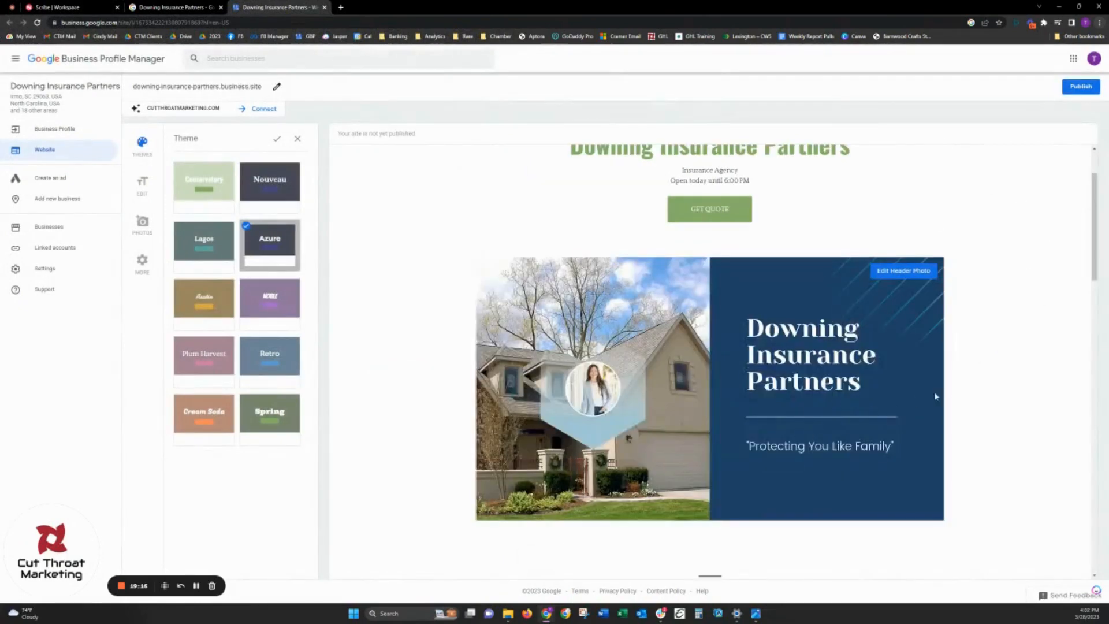
scroll(993, 257, "up", 1)
scroll(988, 249, "down", 1)
Step: Compare the Nouveau, Retro and Azure themes against the new header photo
left_click(274, 186)
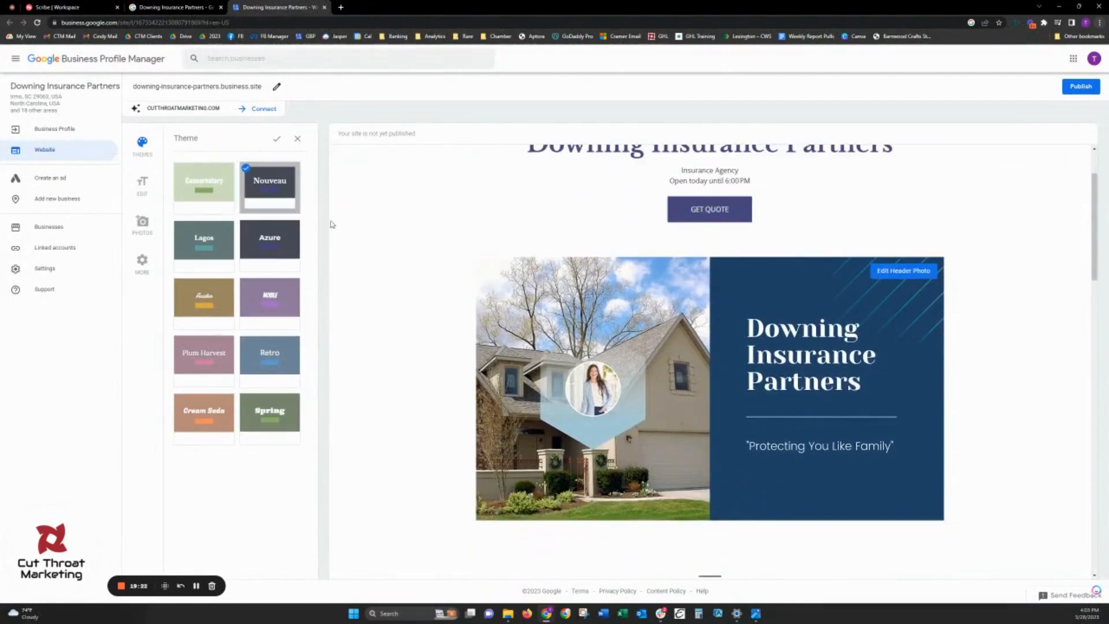
scroll(375, 246, "up", 1)
left_click(270, 373)
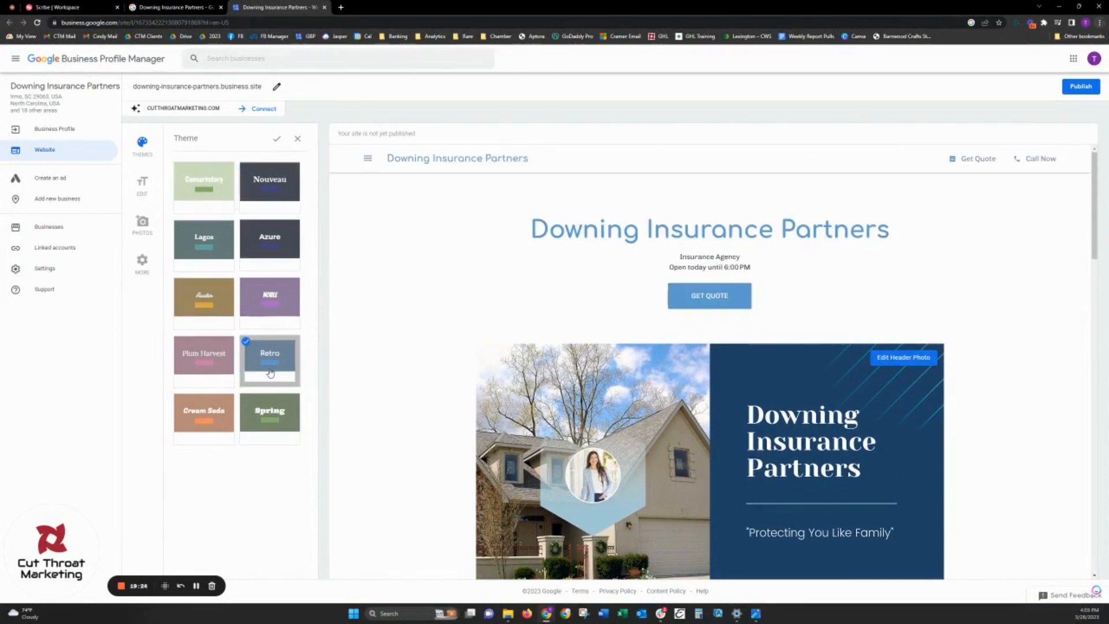
left_click(274, 199)
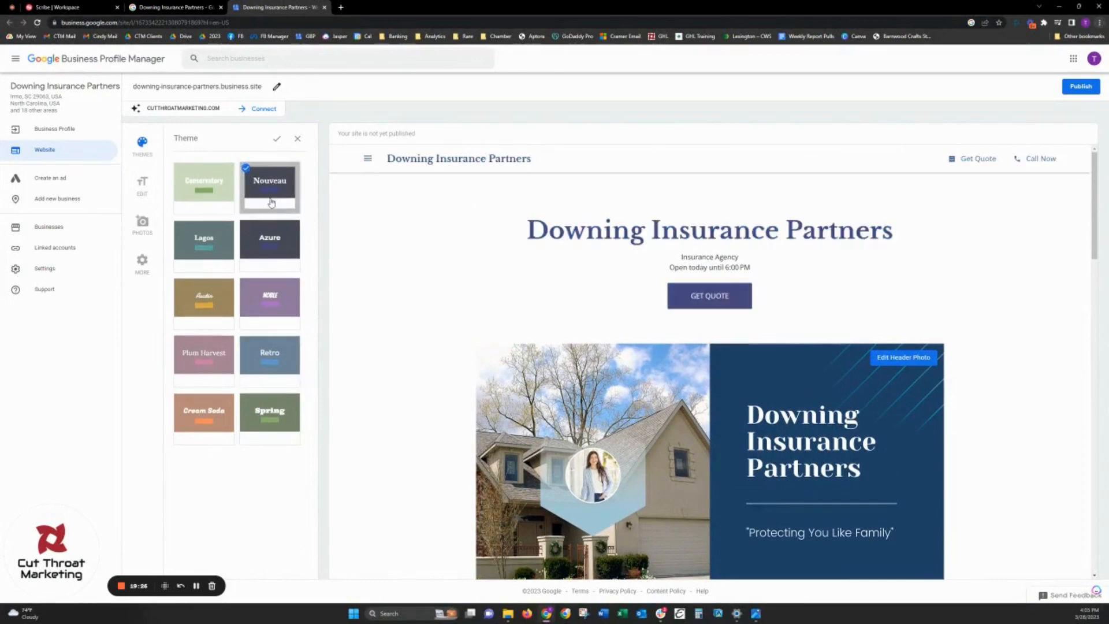
left_click(284, 239)
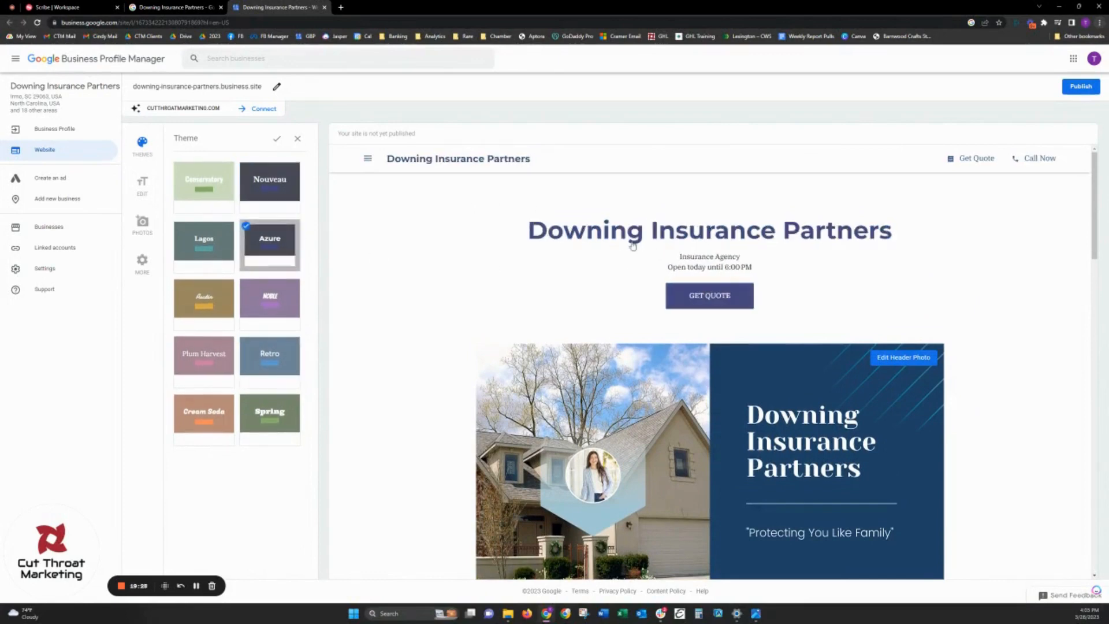
left_click(272, 368)
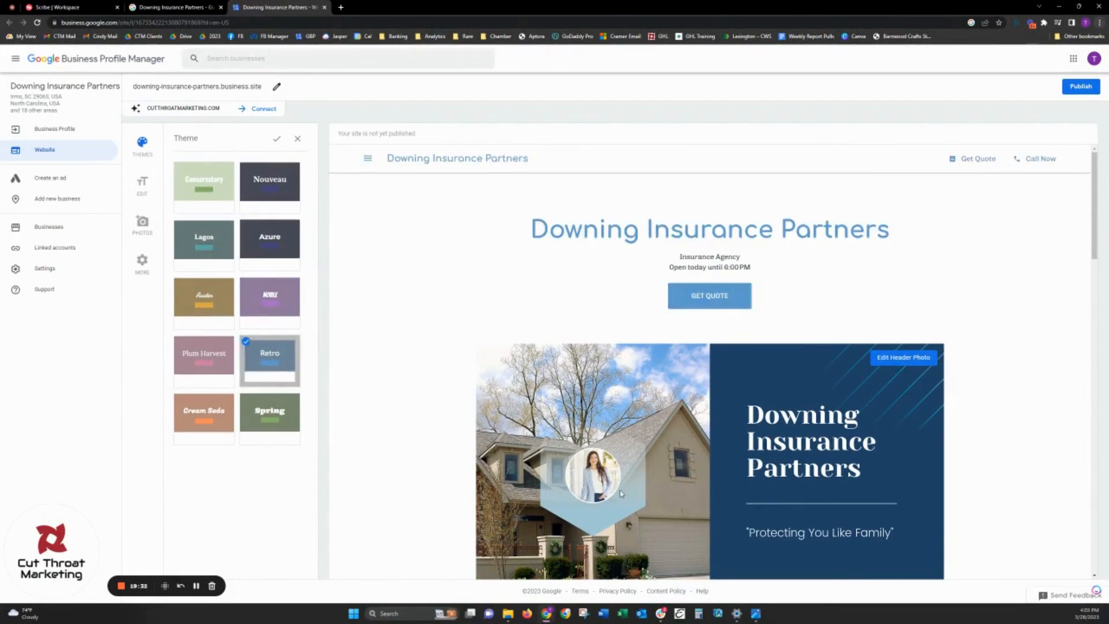
scroll(631, 462, "down", 2)
scroll(631, 462, "up", 2)
left_click(274, 199)
Step: Select the Azure theme for the site and apply it
left_click(272, 231)
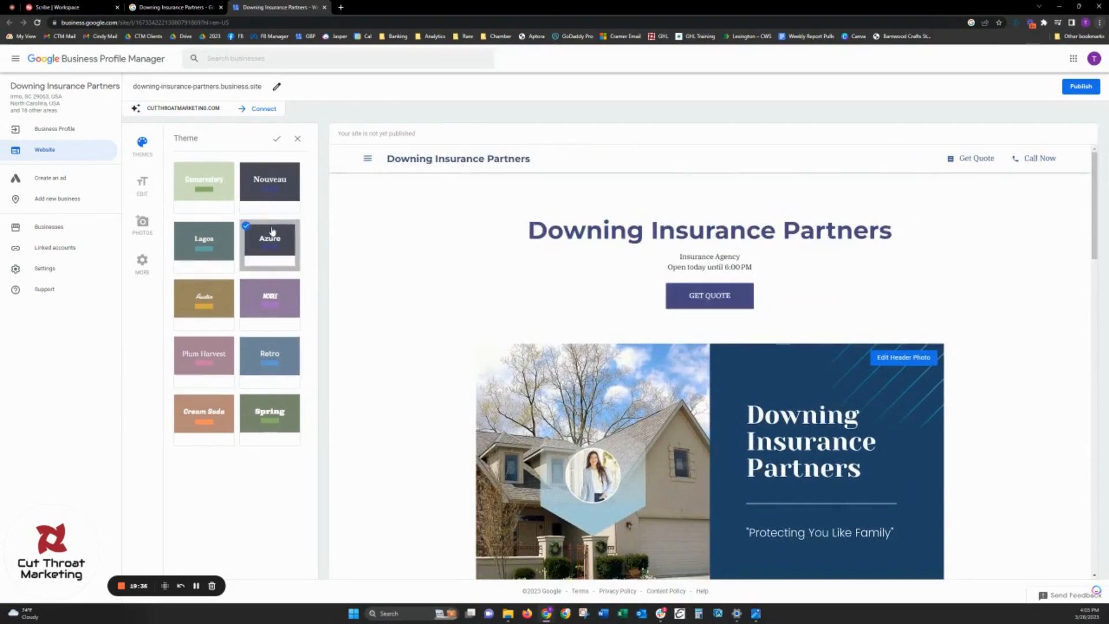
scroll(510, 336, "down", 3)
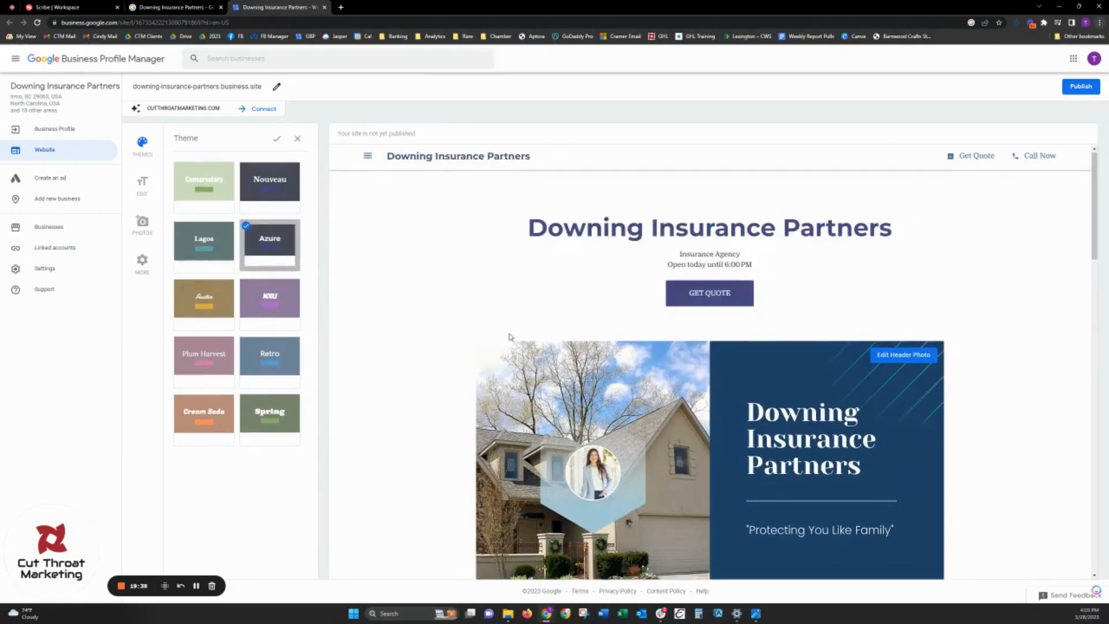
left_click(277, 142)
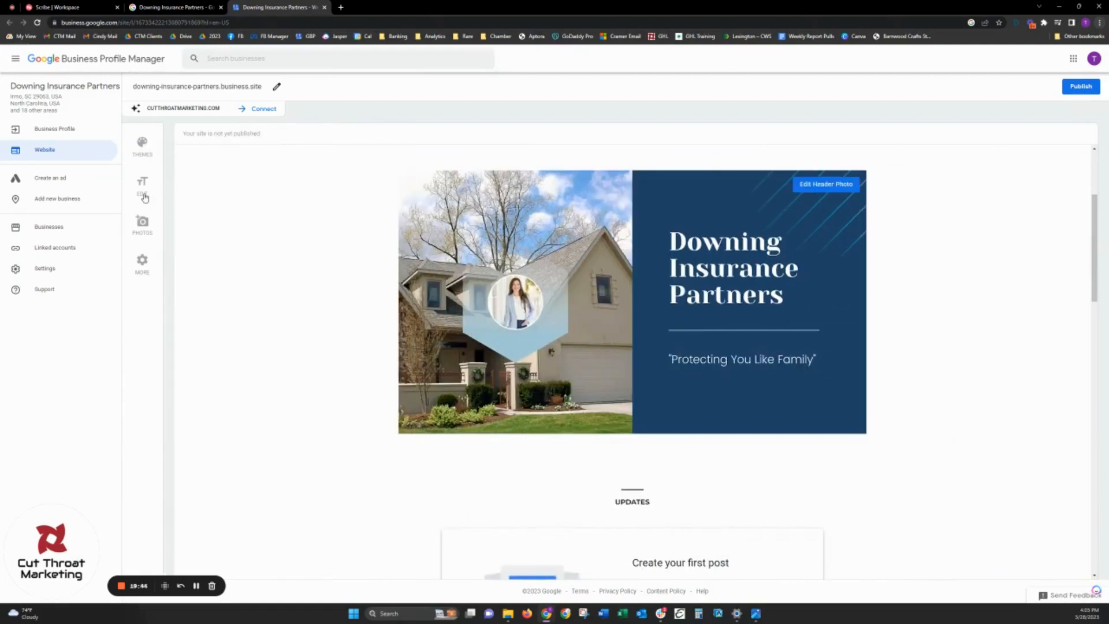
Step: Open the website's text editing, review the primary button options, and set the primary button to Call Now
left_click(143, 193)
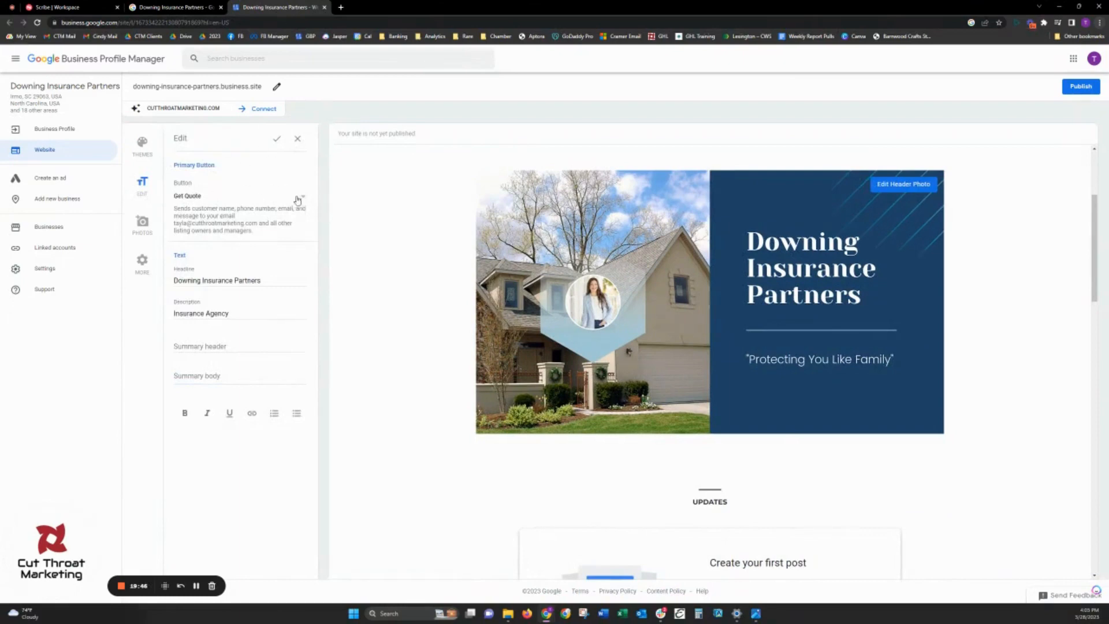
scroll(686, 260, "up", 3)
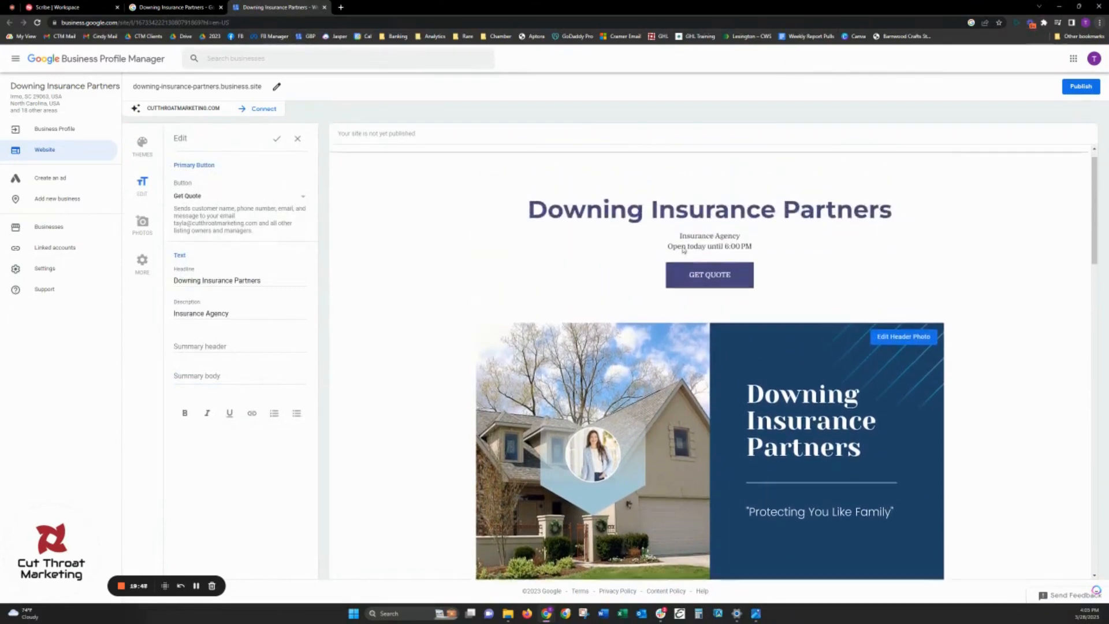
left_click(300, 199)
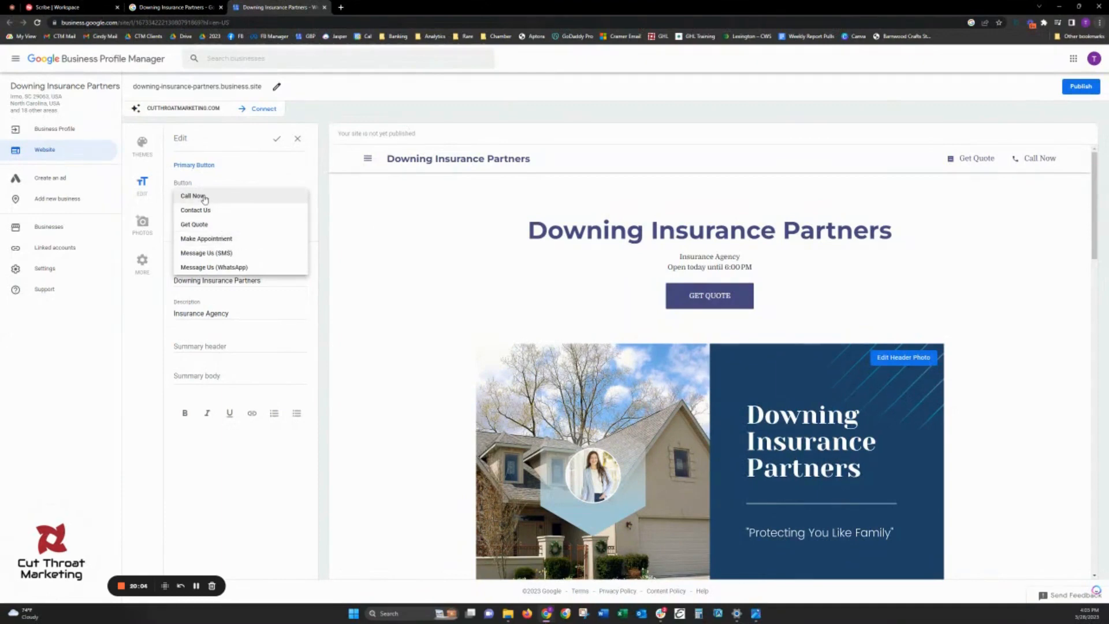
left_click(208, 227)
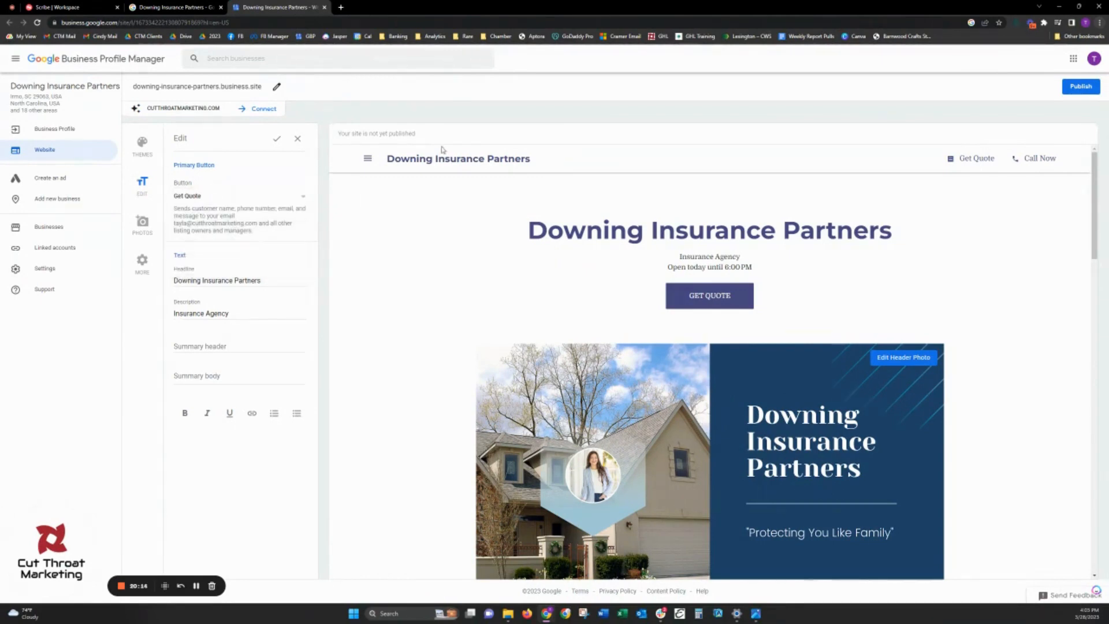
left_click(200, 198)
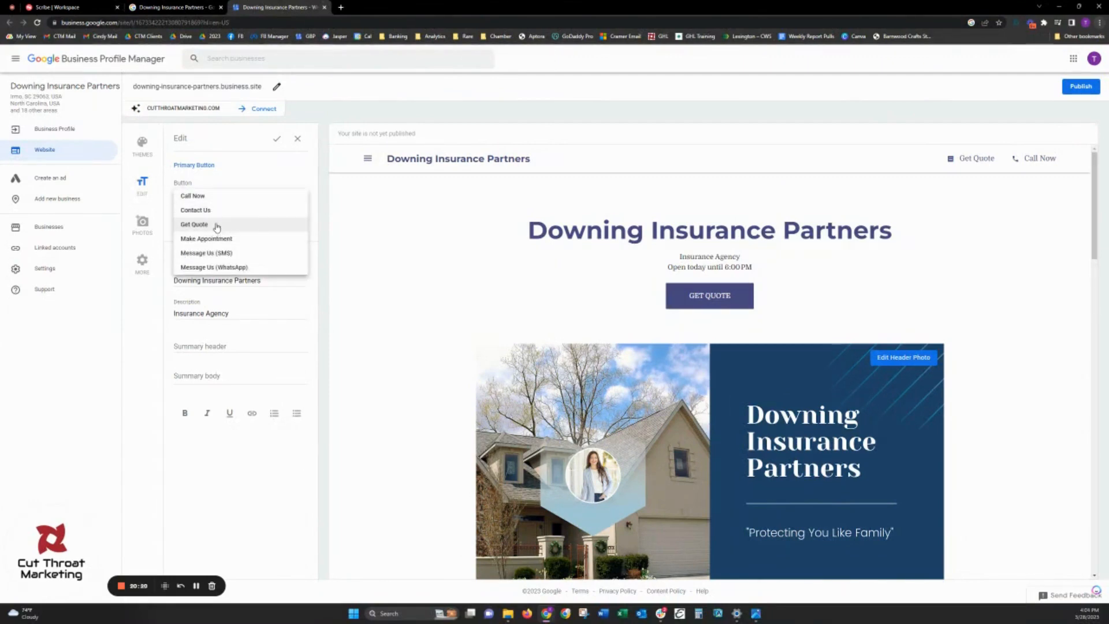
left_click(207, 197)
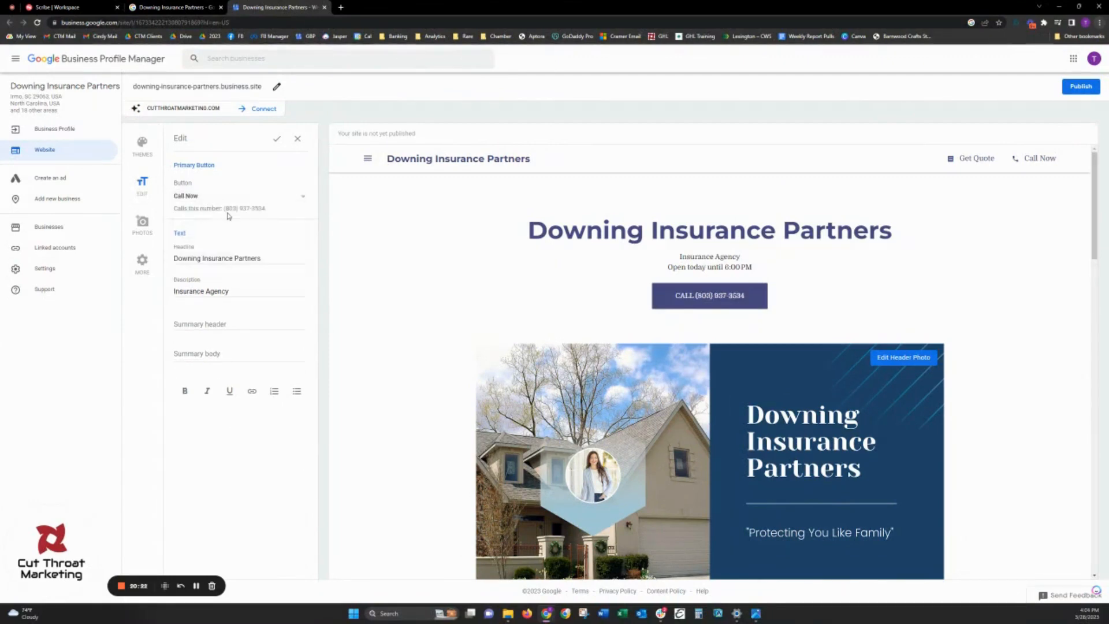
Step: Try Contact Us as the primary button, highlight the email address that receives its messages, and switch back to Call Now
left_click(304, 197)
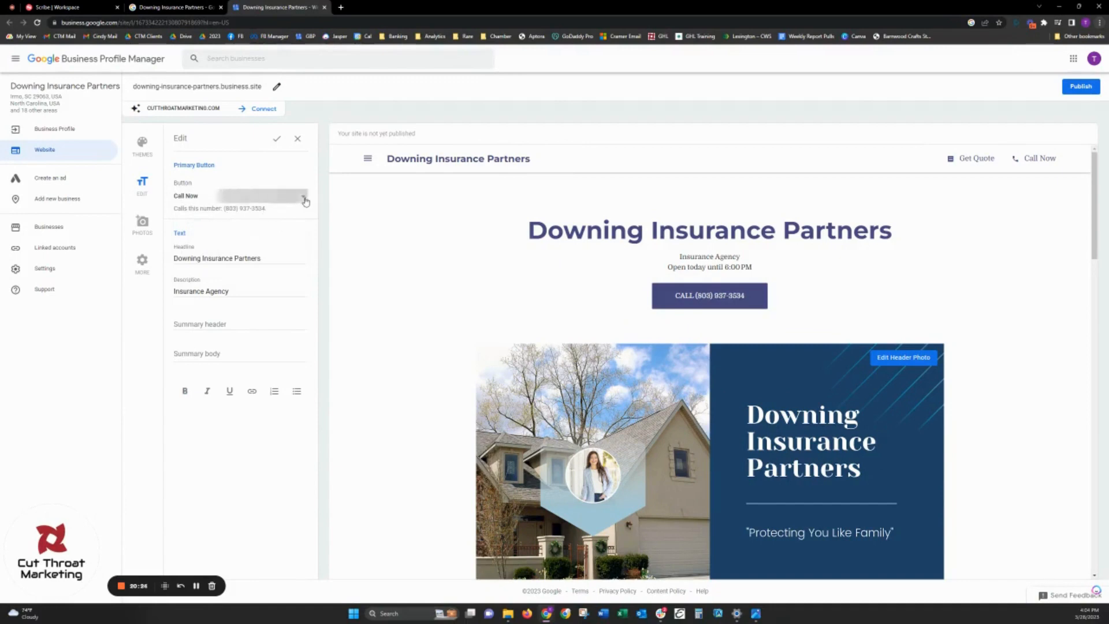
left_click(223, 209)
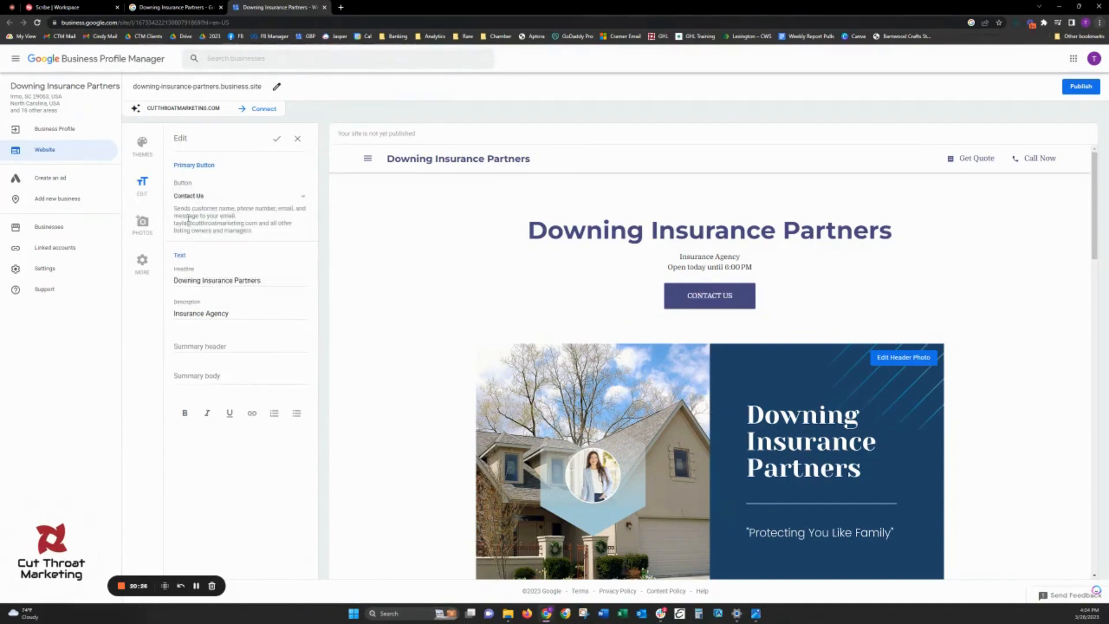
left_click_drag(175, 225, 259, 223)
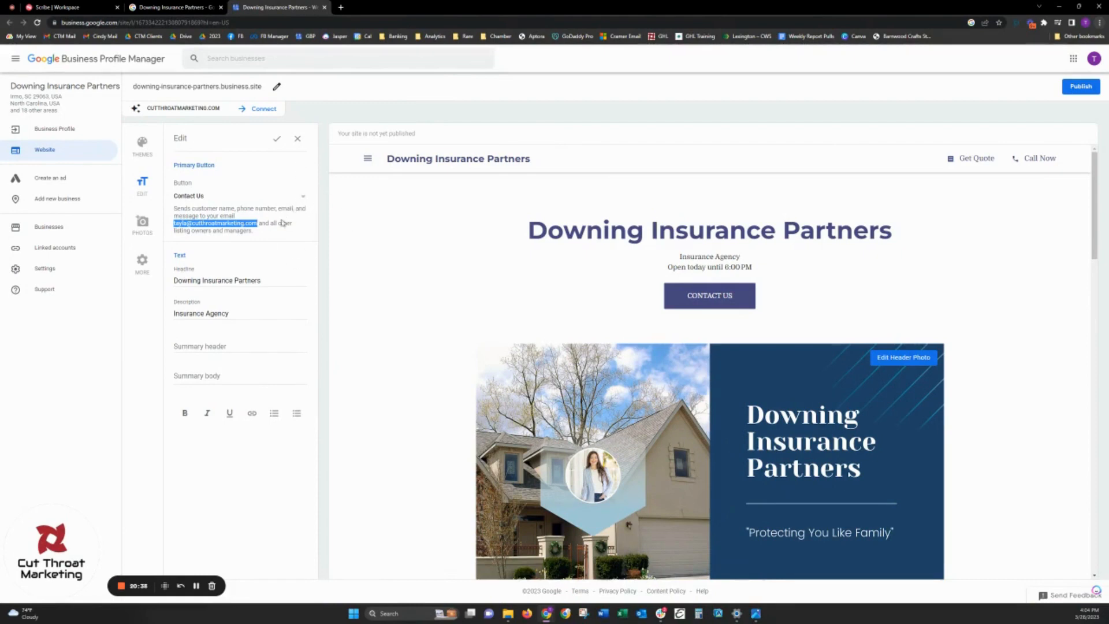
left_click(304, 198)
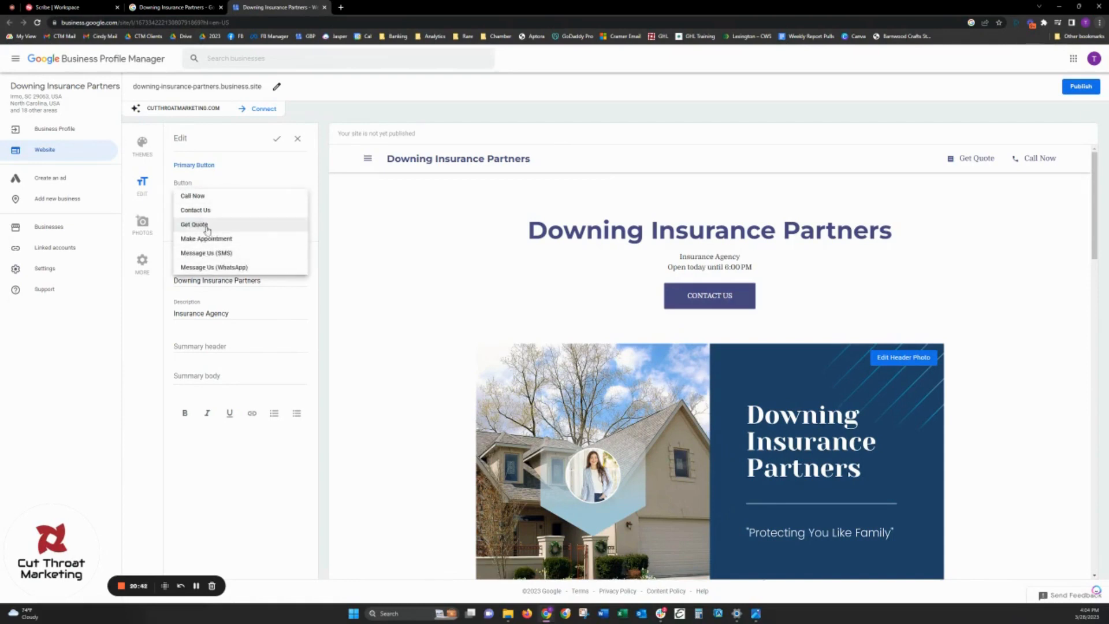
left_click(199, 197)
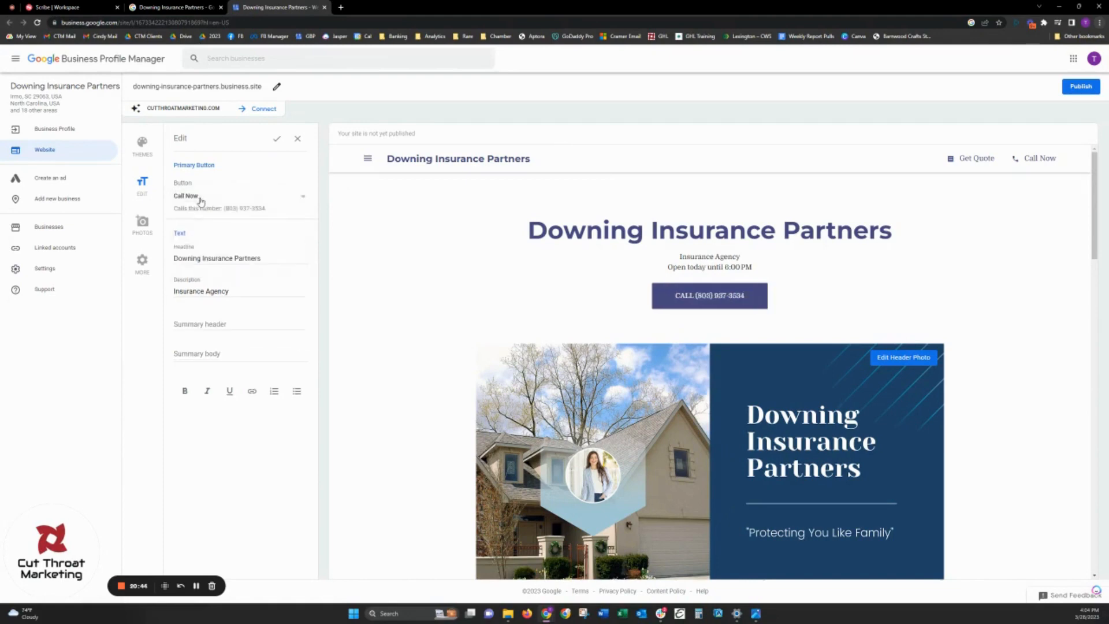
Step: Replace the site headline with "Discover Tailored Solutions at Downing Insurance Partners" copied from the GBP Cheat Sheet document
left_click(279, 256)
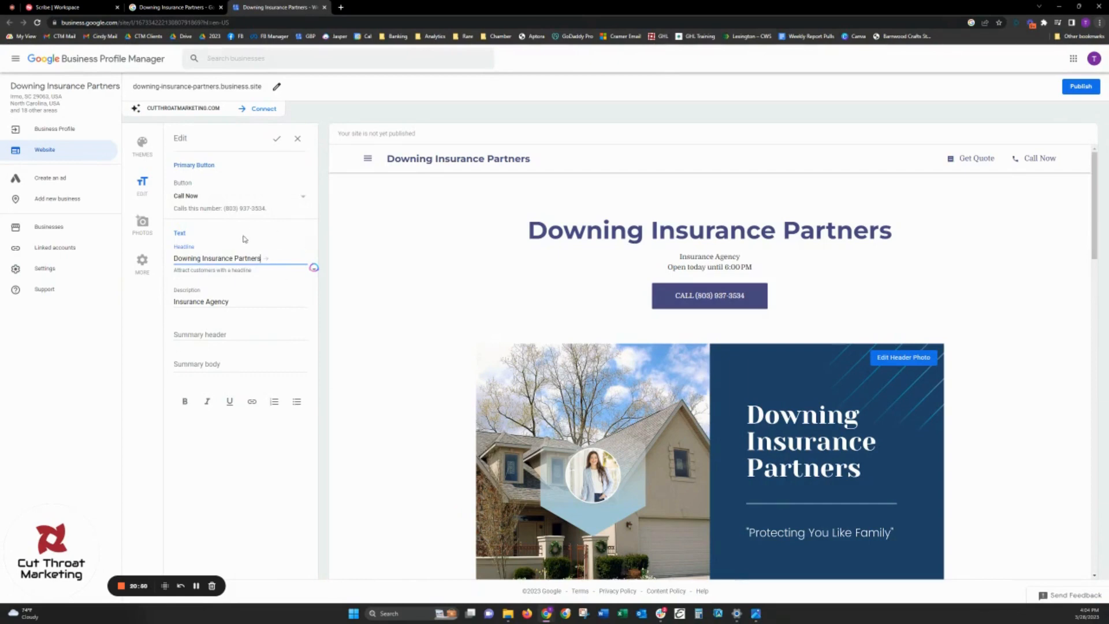
key("alt+Tab")
scroll(496, 319, "up", 1)
scroll(497, 319, "down", 4)
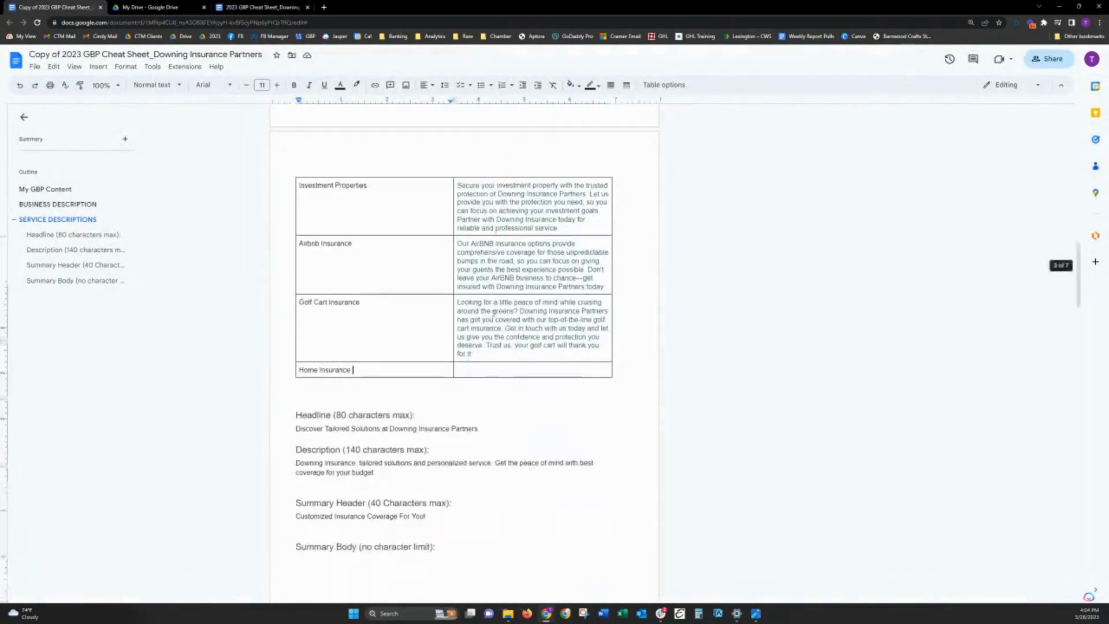
left_click_drag(498, 305, 295, 299)
key("ctrl+c")
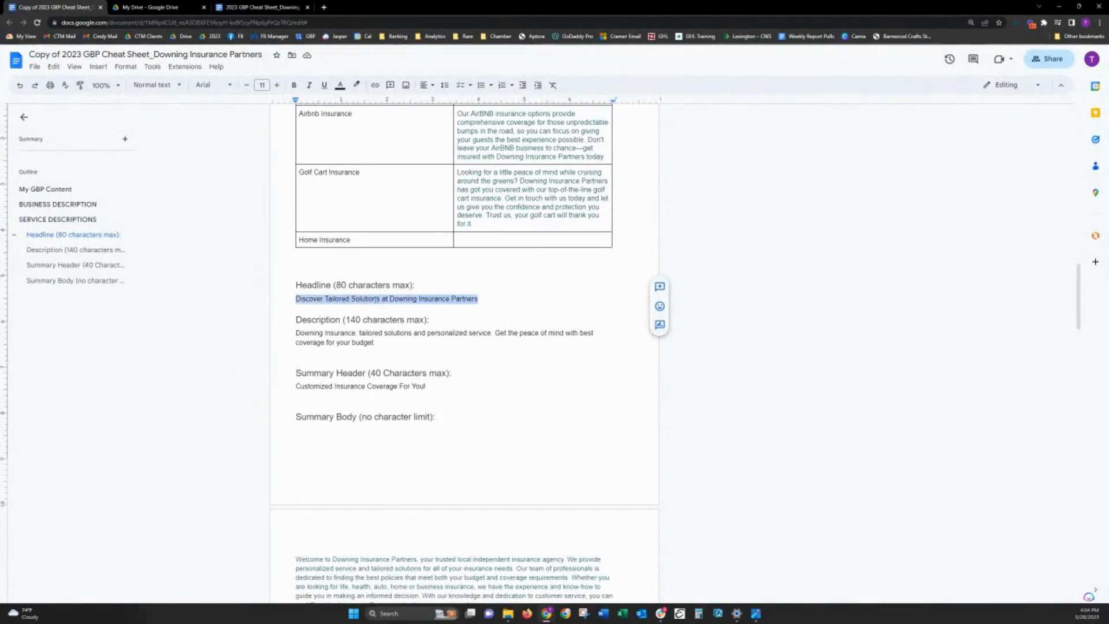
key("alt+Tab")
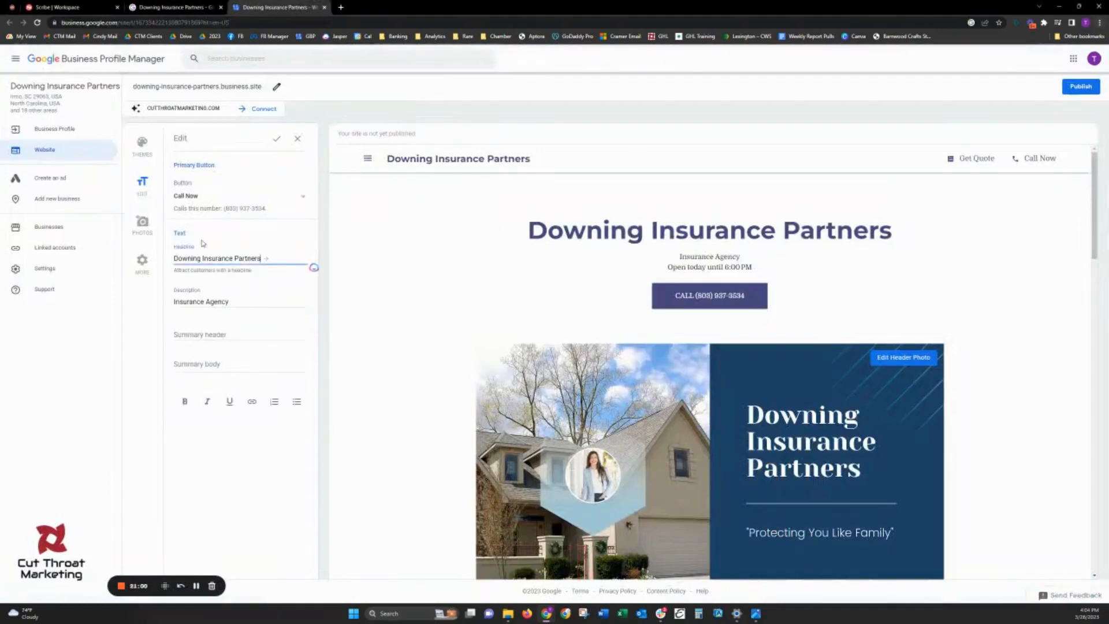
left_click(277, 259)
key("ctrl+a")
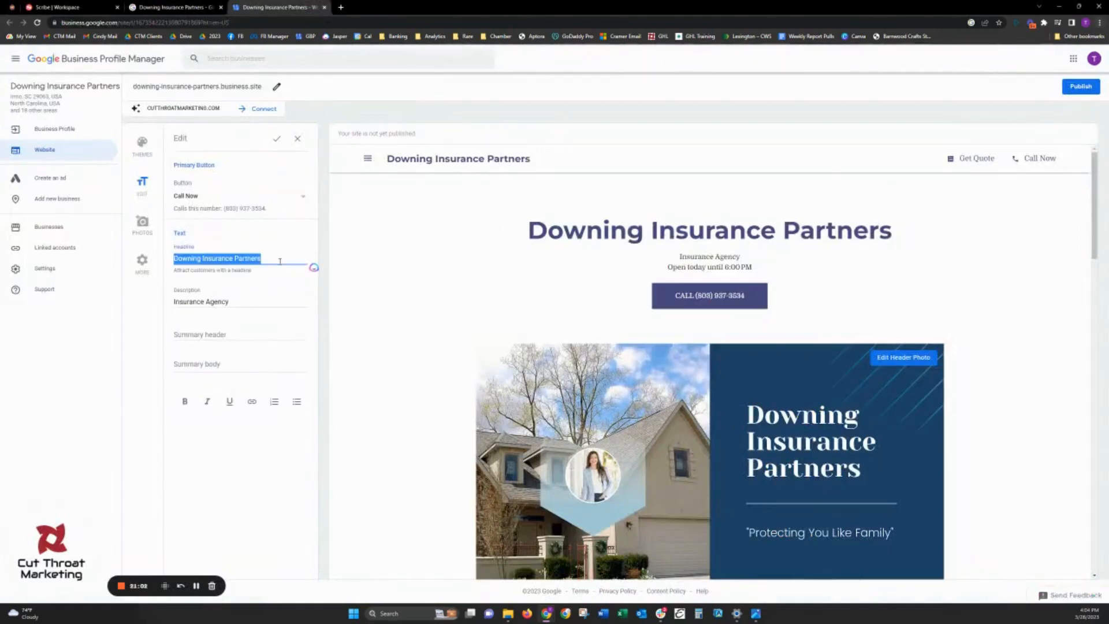
key("ctrl+v")
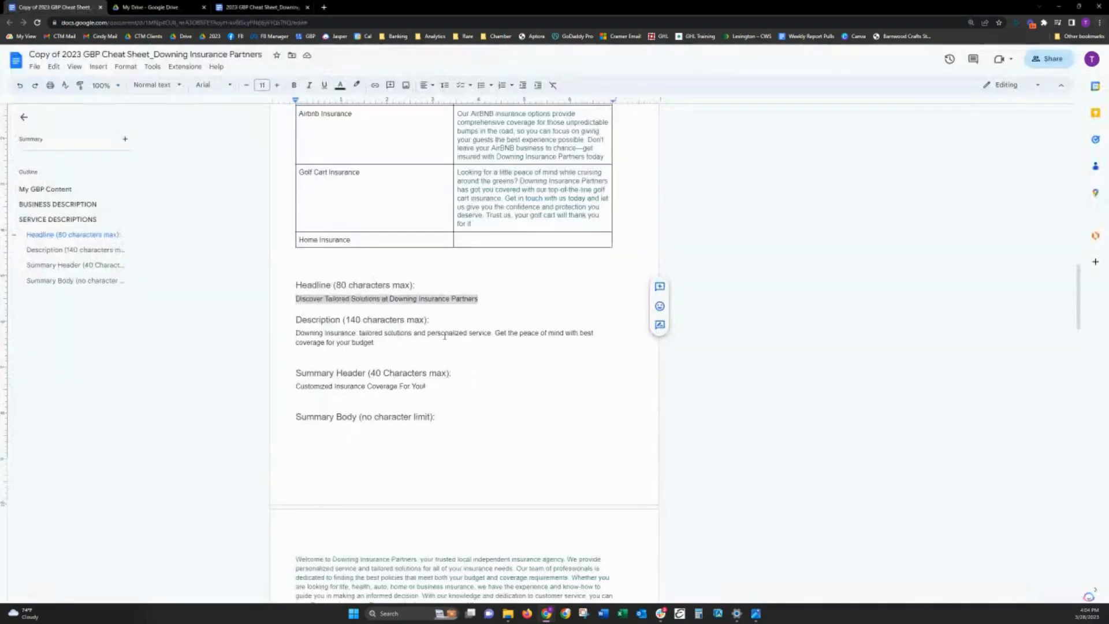
Step: Replace the site description with the "Downing Insurance: tailored solutions and personalized service..." text from the cheat sheet's Description section
key("alt+Tab")
left_click_drag(382, 343, 293, 334)
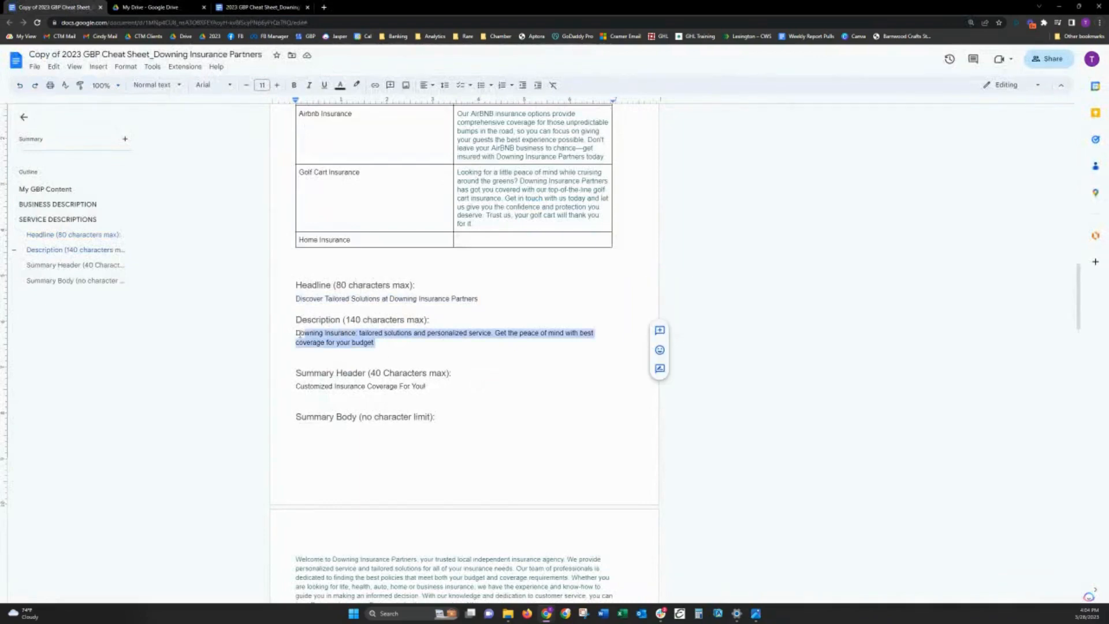
key("alt+Tab")
left_click(245, 301)
key("ctrl+a")
type("Downing Insurance: tailored solutions and personalized service. Get the peace of mind with best coverage for your budget.")
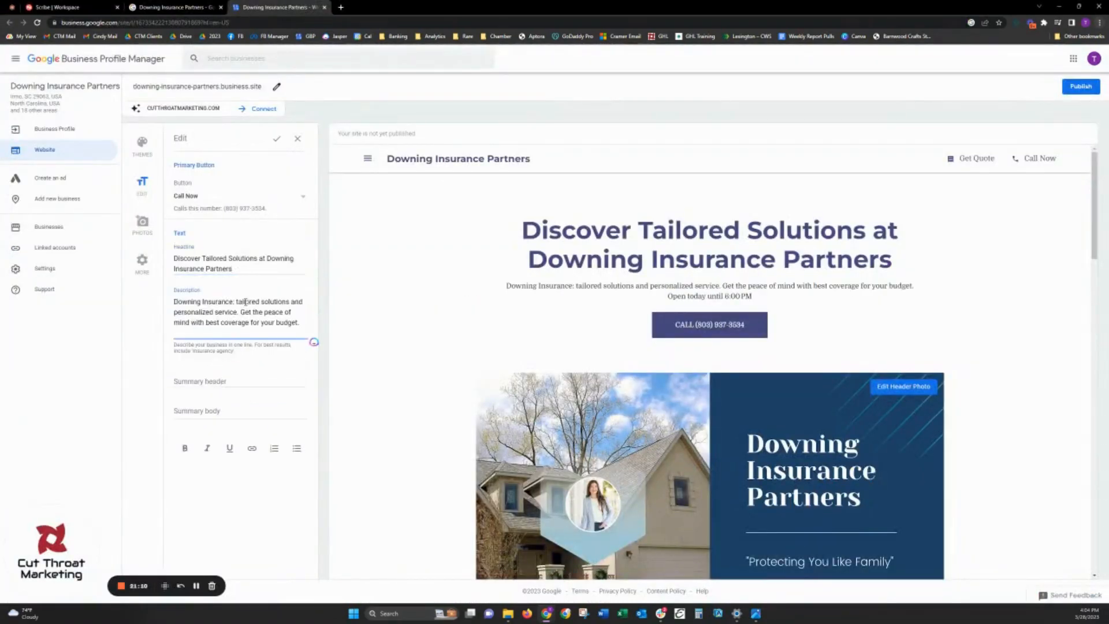
Step: Check the character count of the description text in the cheat sheet document against its 140-character limit
key("alt+Tab")
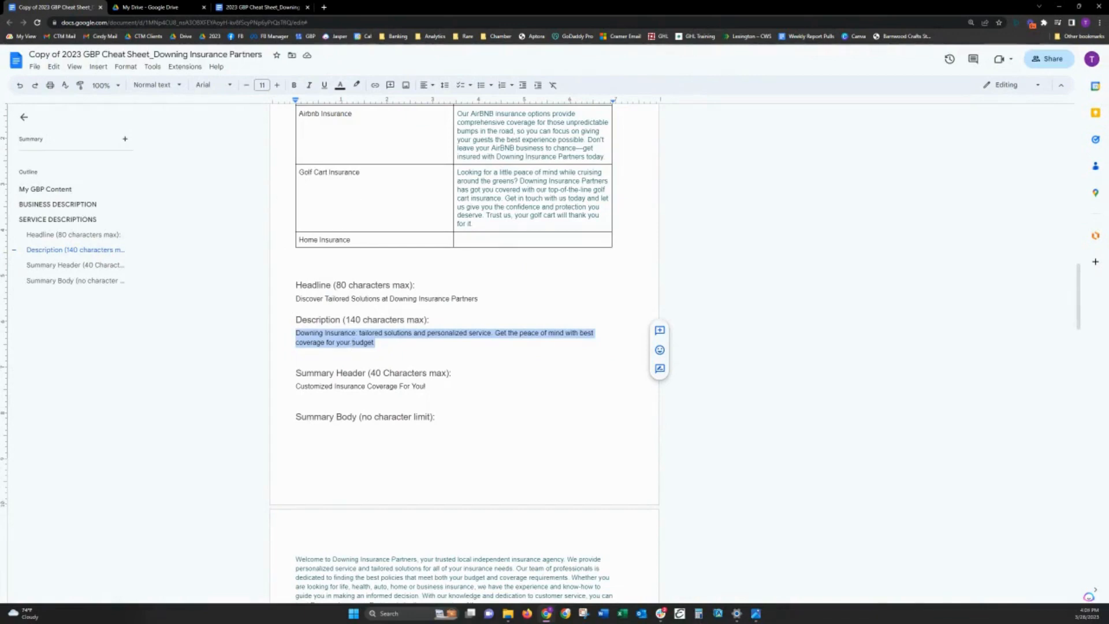
left_click(153, 67)
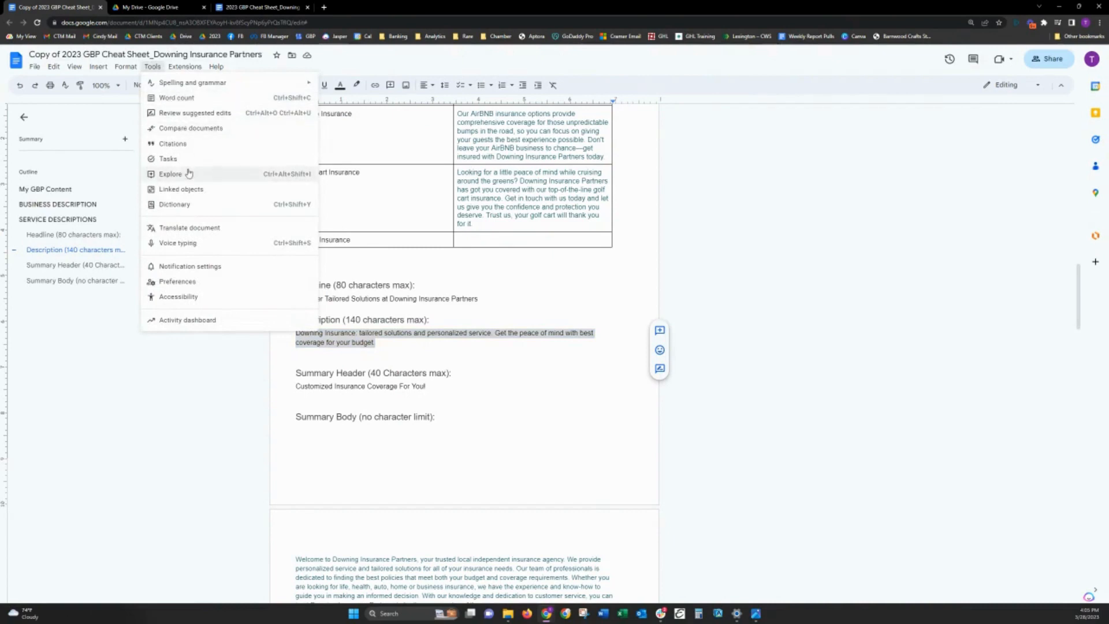
left_click(176, 98)
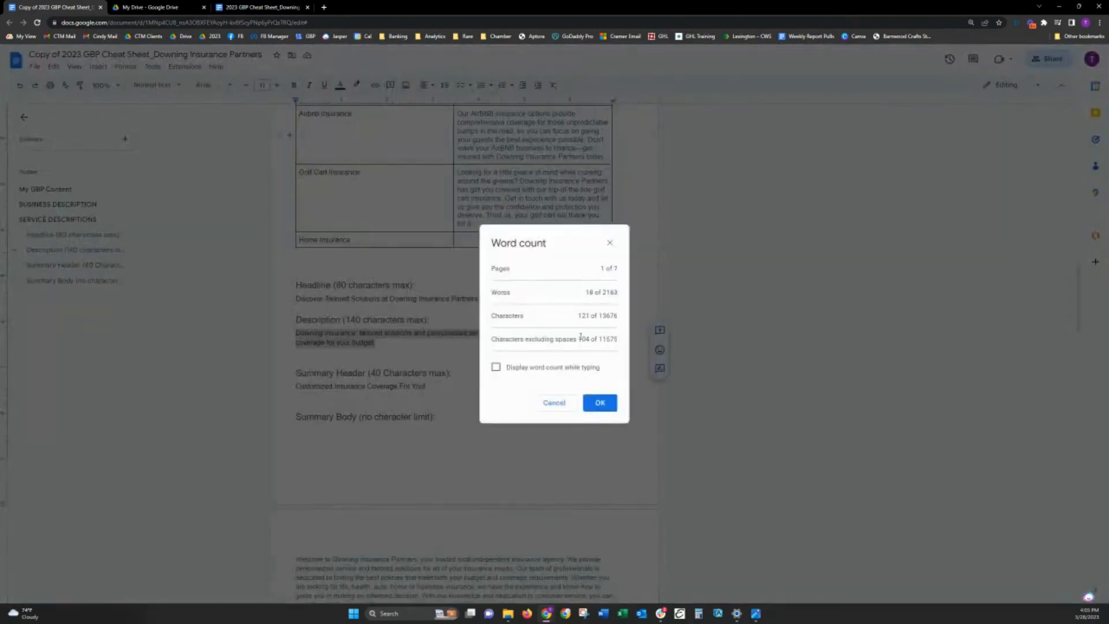
left_click_drag(578, 315, 604, 409)
left_click(604, 409)
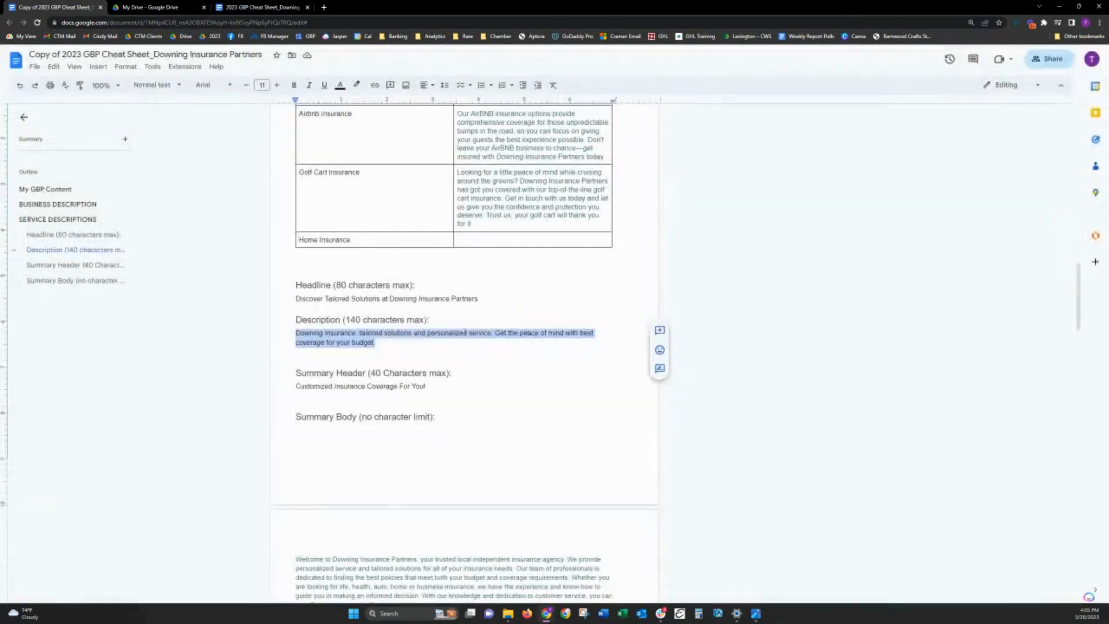
key("ctrl+shift+c")
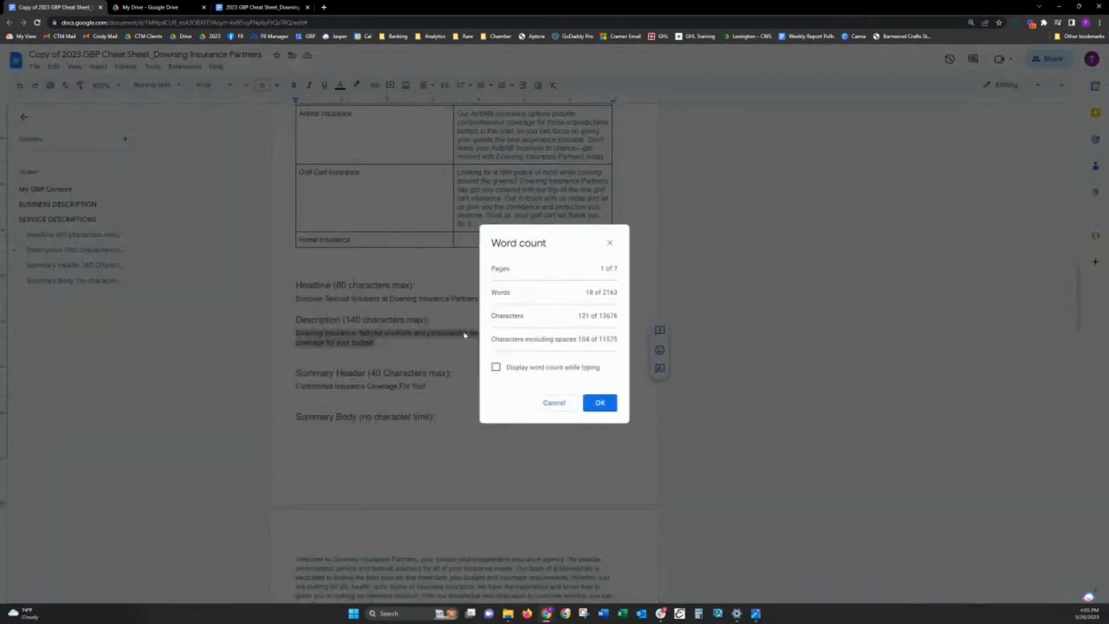
left_click(599, 402)
Step: Fill in the site's summary header with "Customized Insurance Coverage For You!" copied from the cheat sheet
left_click_drag(427, 386, 294, 384)
key("alt+Tab")
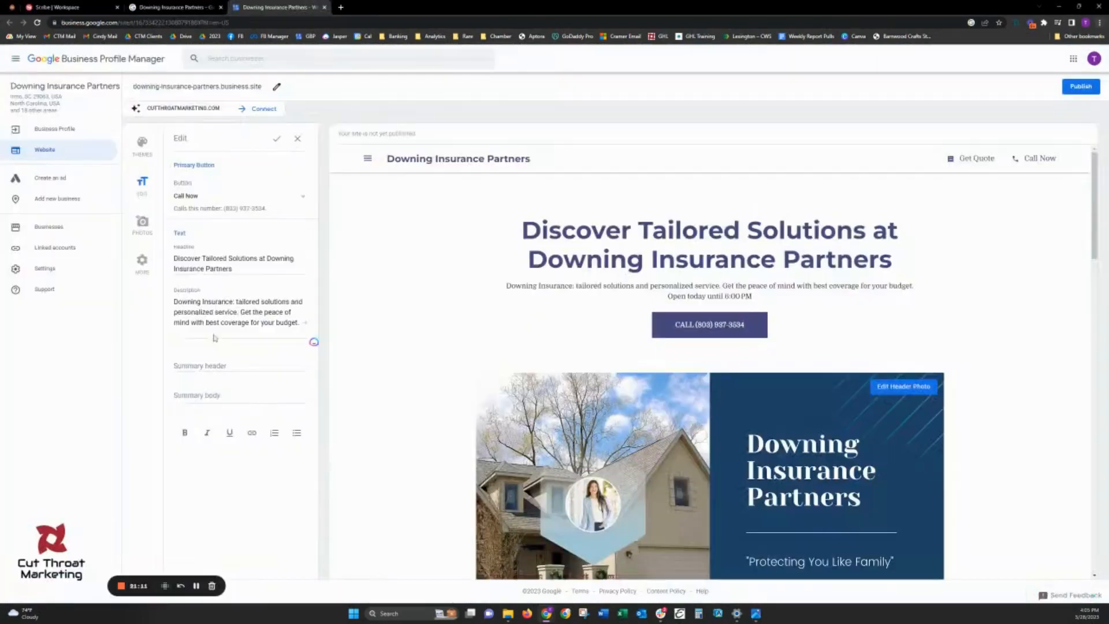
left_click(240, 366)
key("ctrl+v")
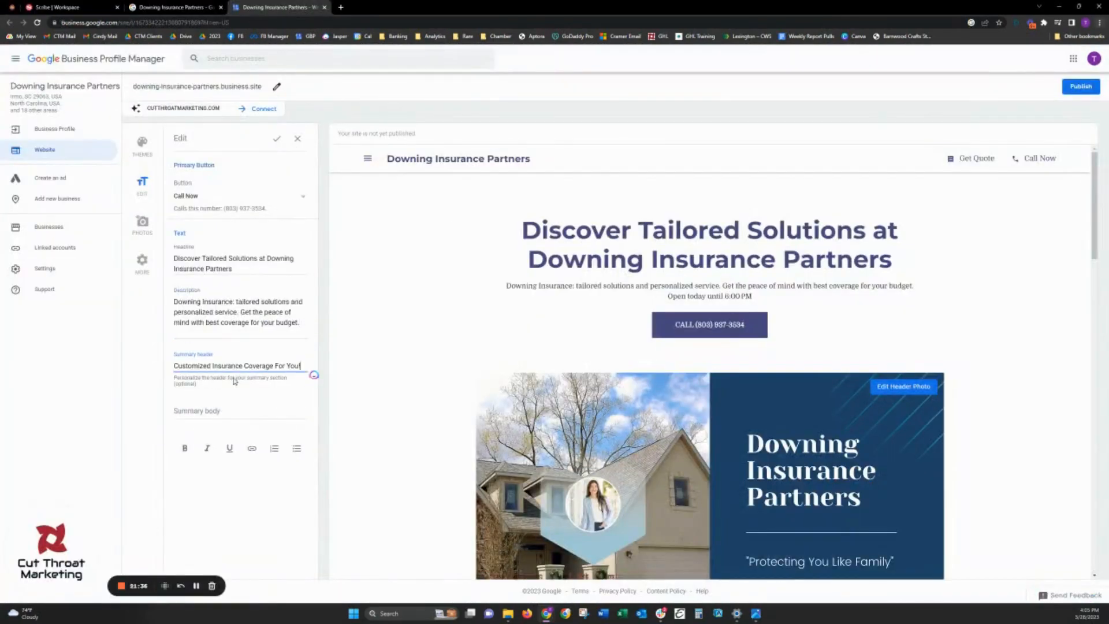
key("Tab")
Step: Review the cheat sheet's Summary Body content, examining the welcome paragraph and the Auto Insurance heading, opening question and text
key("alt+Tab")
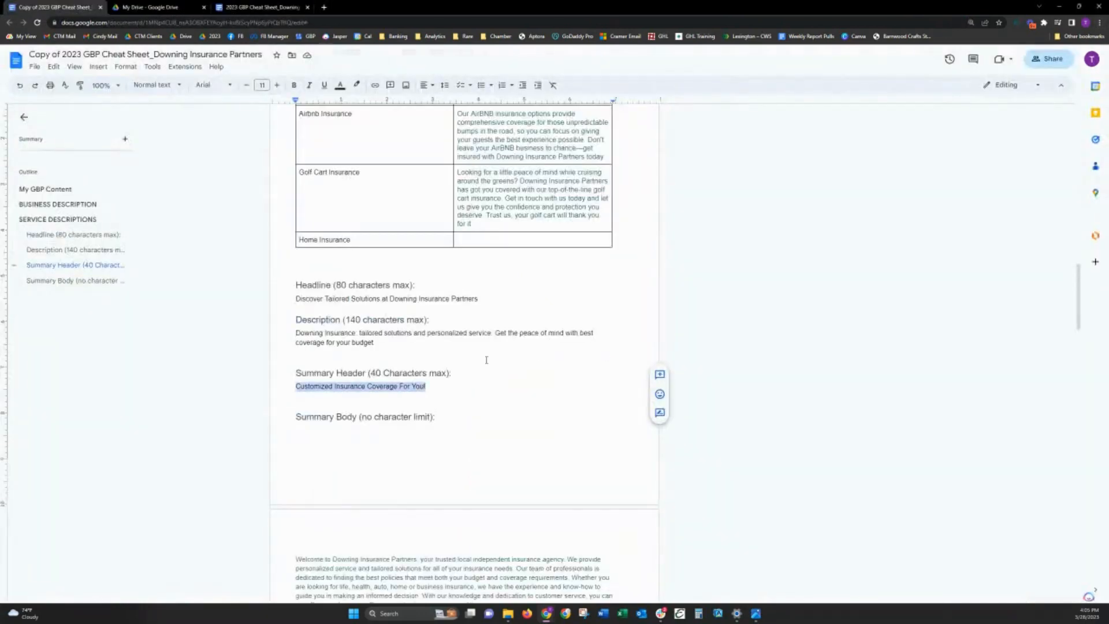
scroll(485, 359, "down", 3)
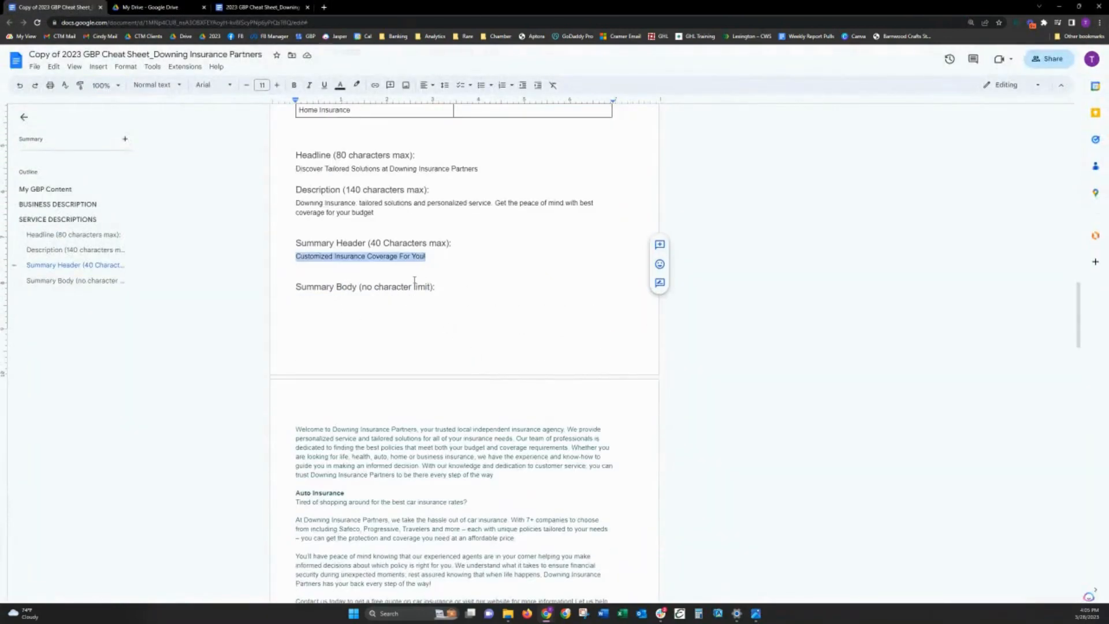
scroll(434, 291, "down", 2)
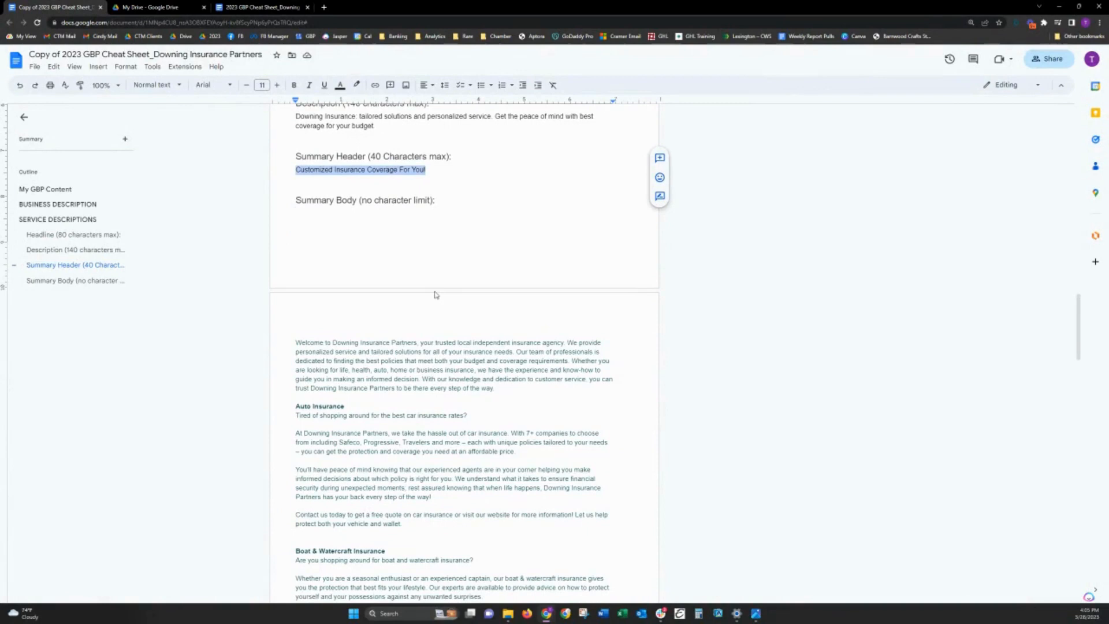
scroll(435, 295, "up", 1)
scroll(404, 282, "down", 4)
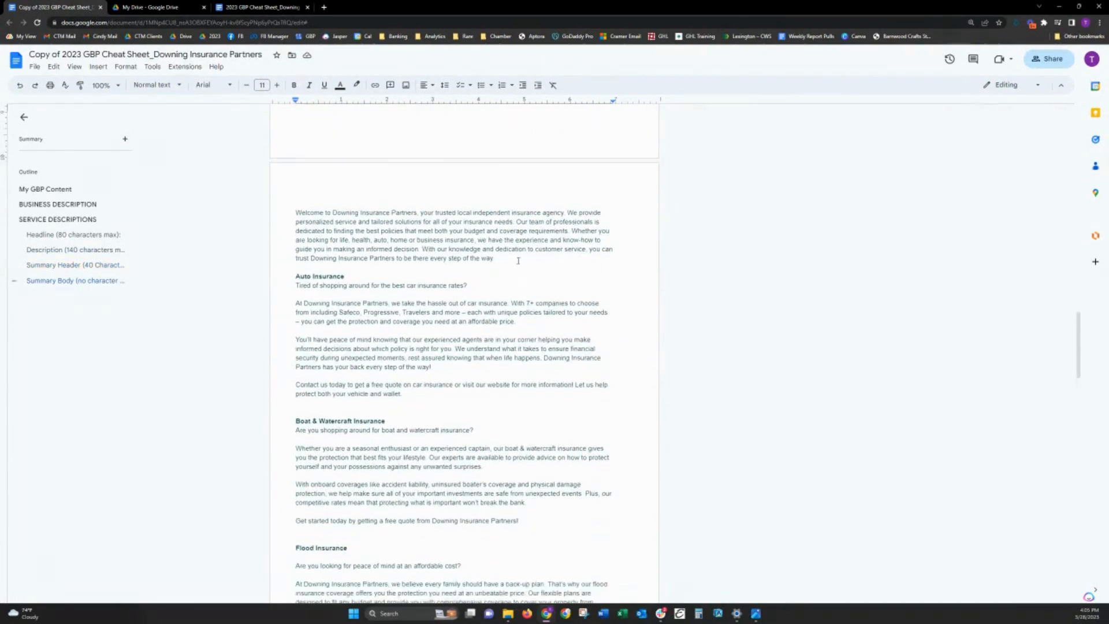
left_click_drag(296, 212, 527, 257)
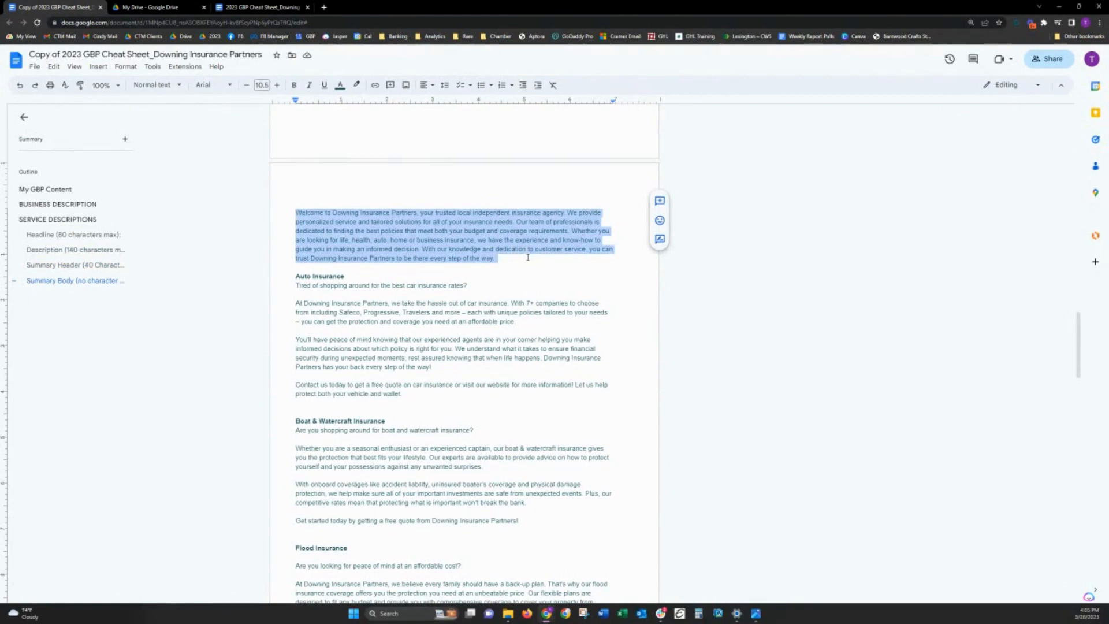
left_click_drag(345, 276, 290, 278)
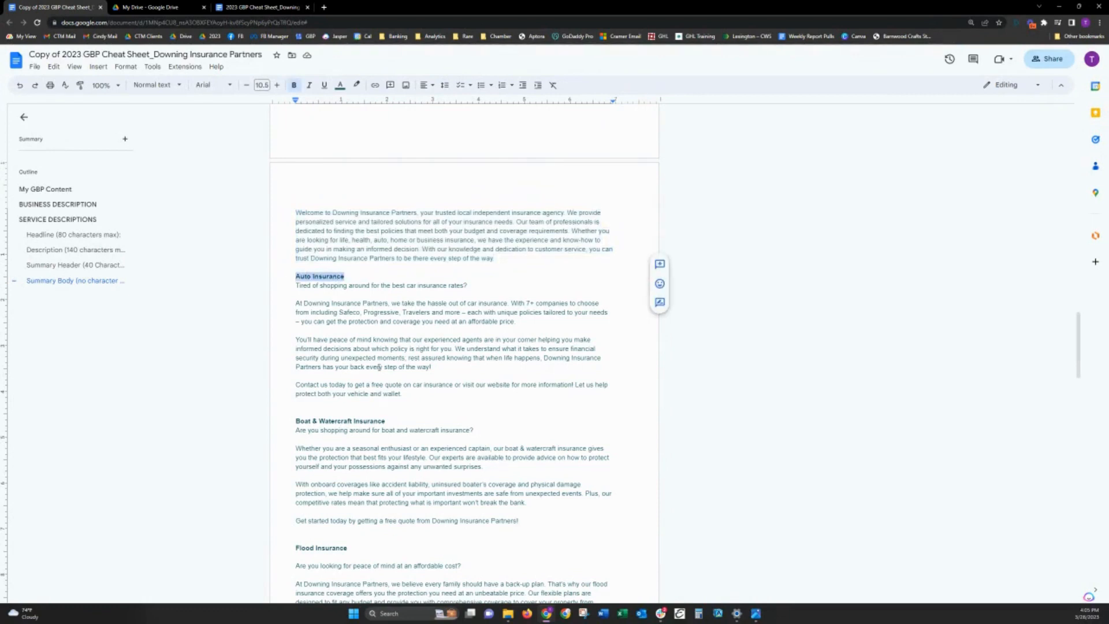
left_click_drag(416, 395, 298, 288)
left_click(319, 291)
left_click_drag(469, 285, 319, 278)
left_click(316, 302)
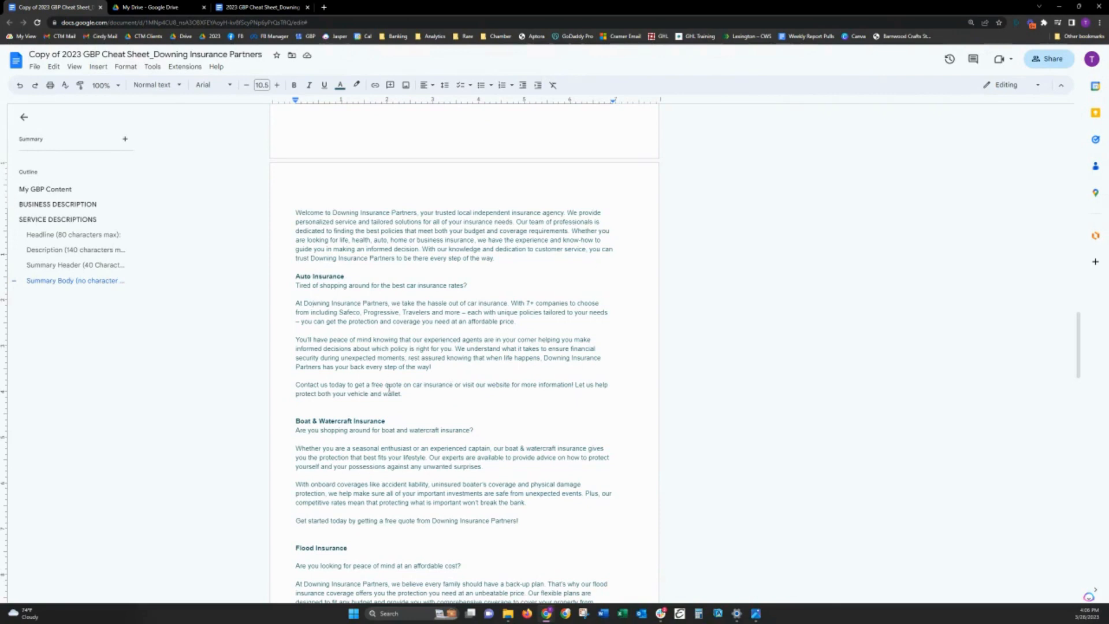
Step: Change "car" to "automotive" in the free-quote sentence that closes the Auto Insurance section
double_click(414, 385)
type("automotive")
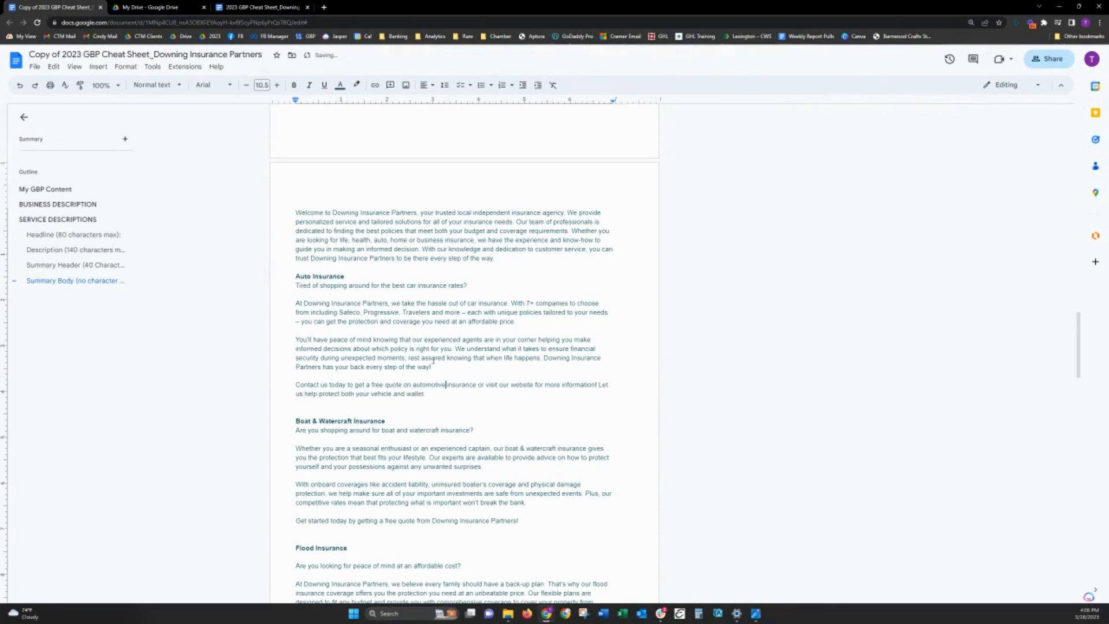
left_click(463, 399)
Step: Copy the welcome paragraph from the cheat sheet's Summary Body into the site's summary body
scroll(297, 203, "up", 2)
left_click_drag(296, 341, 505, 389)
left_click(239, 398)
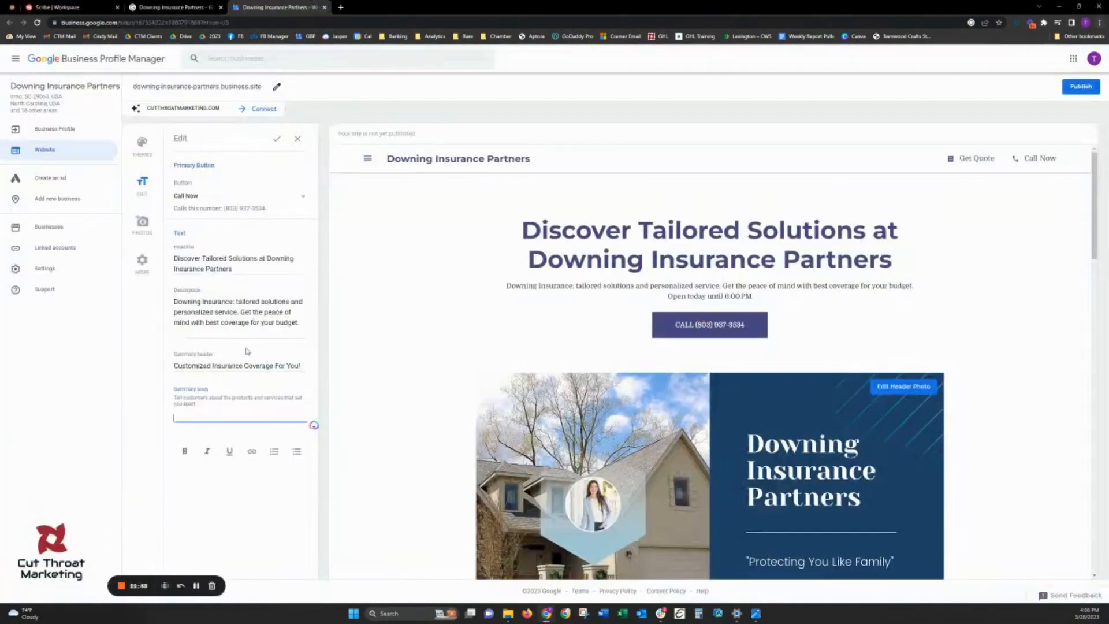
key("ctrl+v")
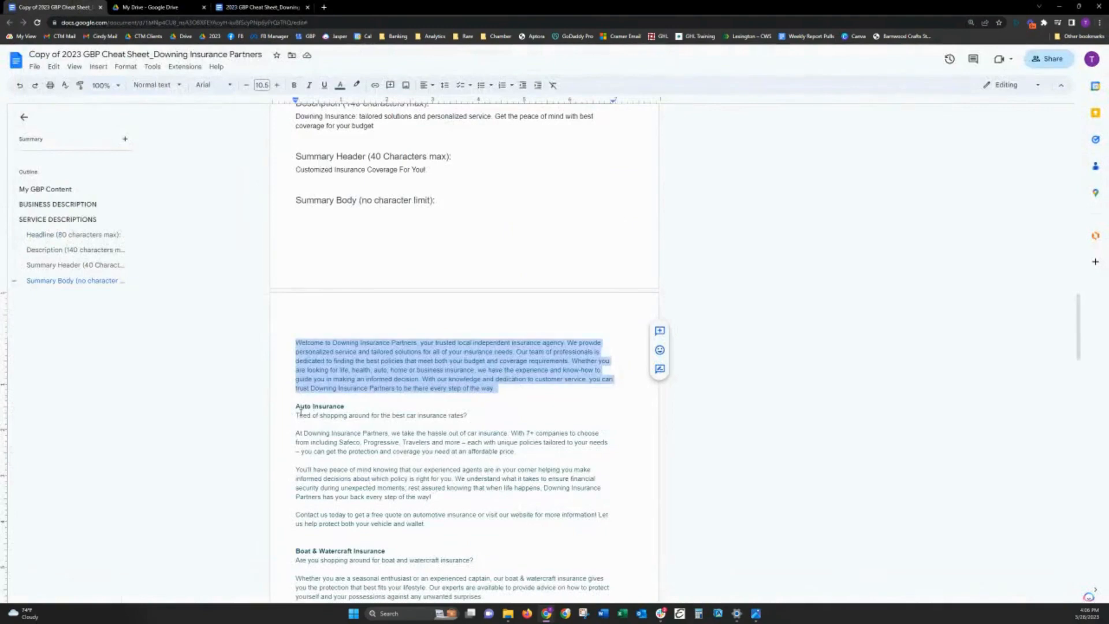
Step: Add the cheat sheet's Auto Insurance heading and its full text below the welcome paragraph, ending with a new line
left_click_drag(297, 406, 400, 406)
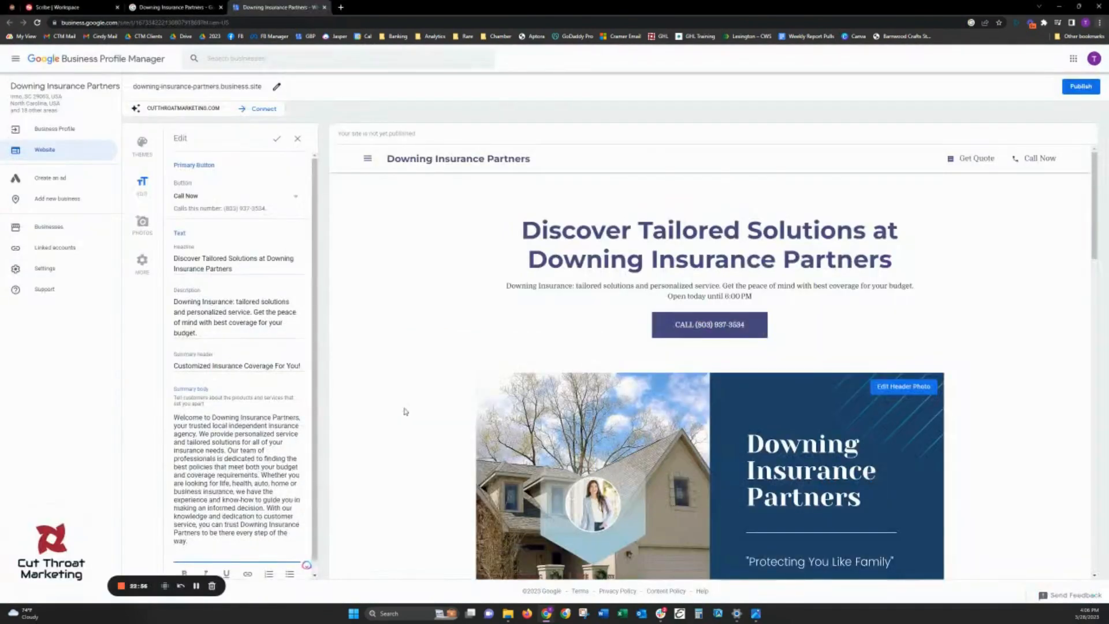
key("ctrl+v")
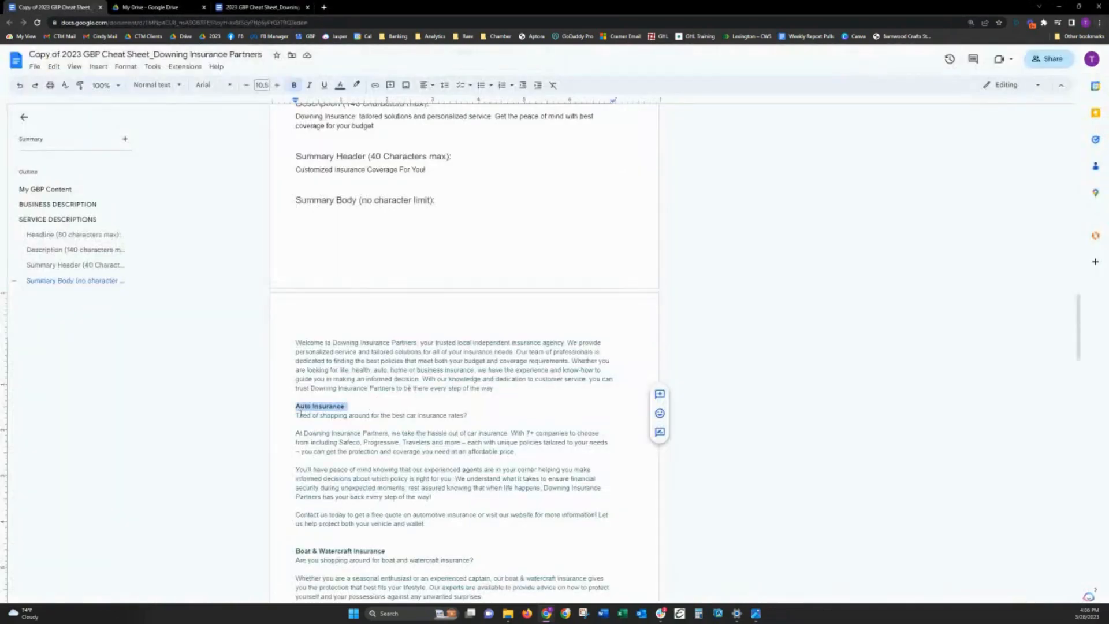
left_click(296, 414)
left_click(464, 529, "shift")
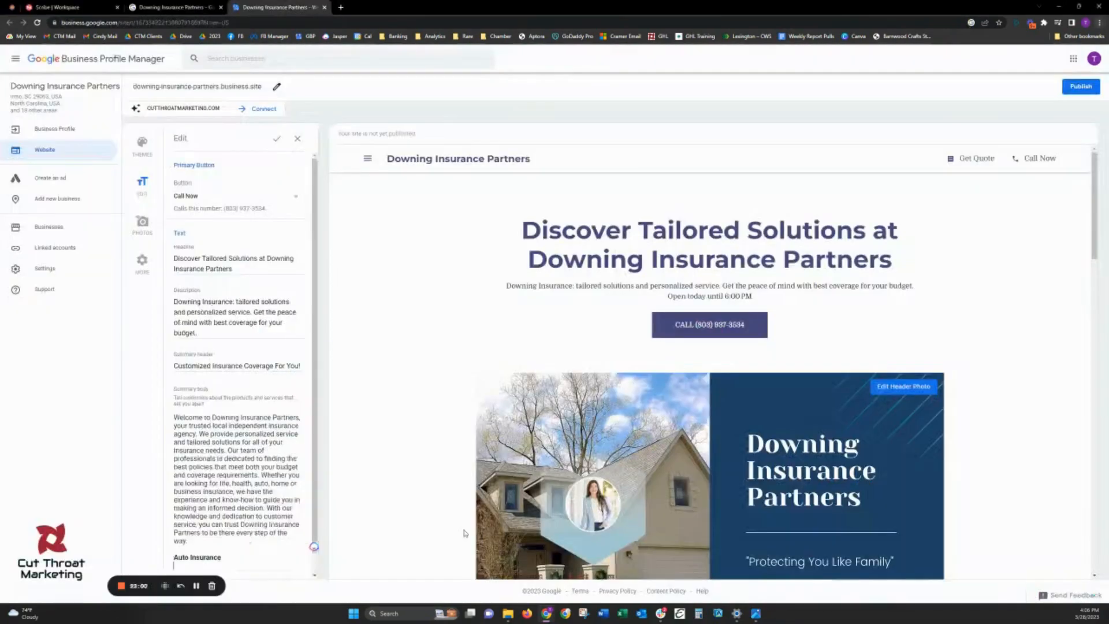
key("ctrl+v")
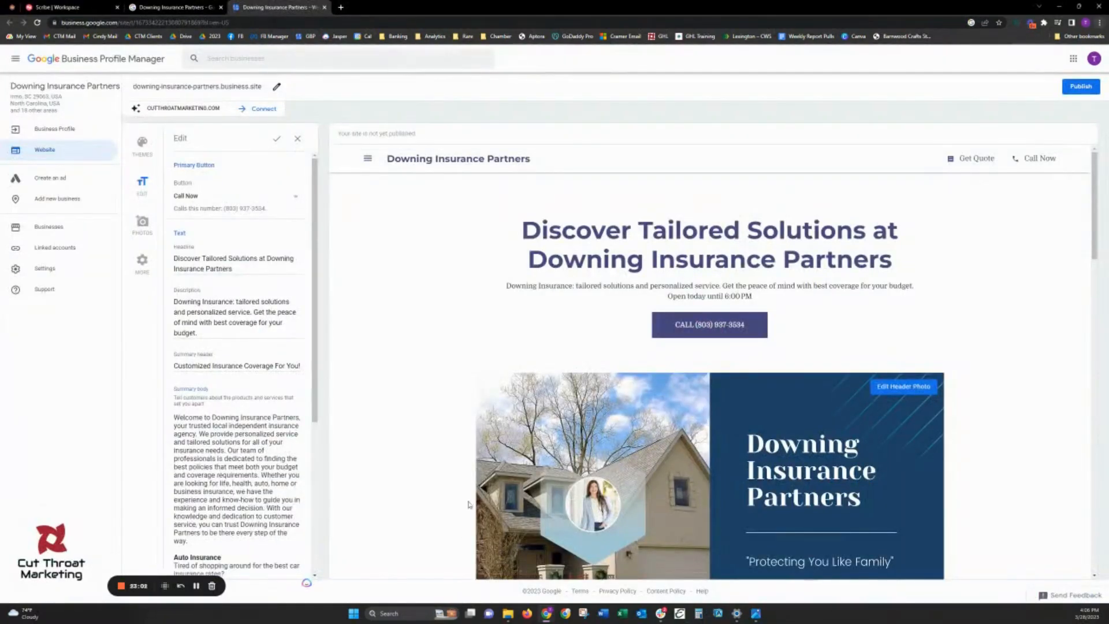
scroll(231, 404, "down", 4)
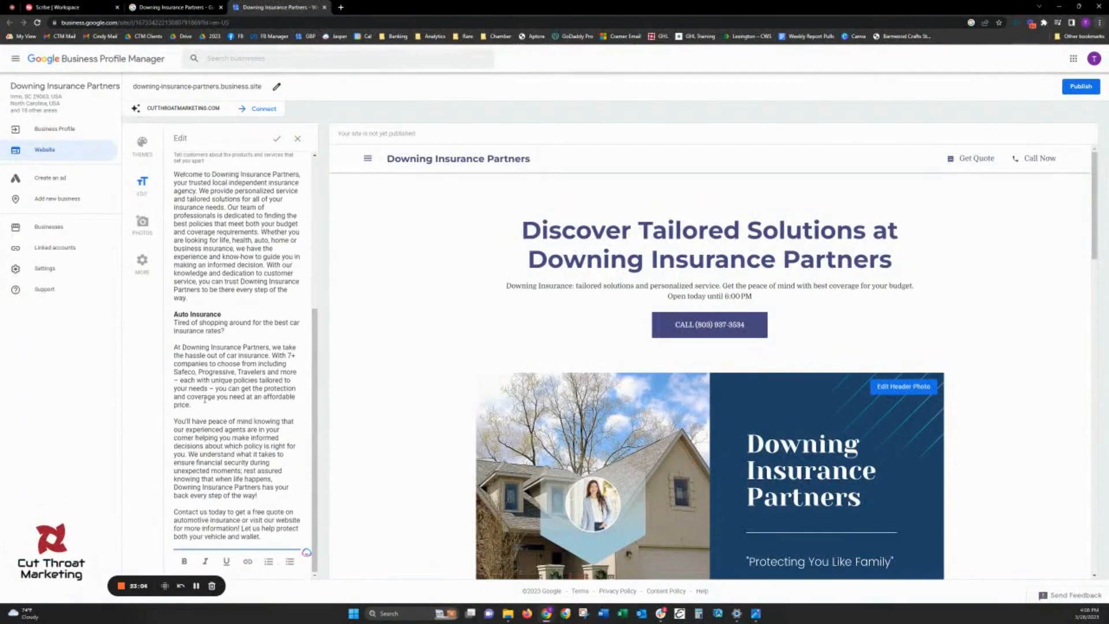
left_click(206, 410)
left_click(270, 539)
key("Return")
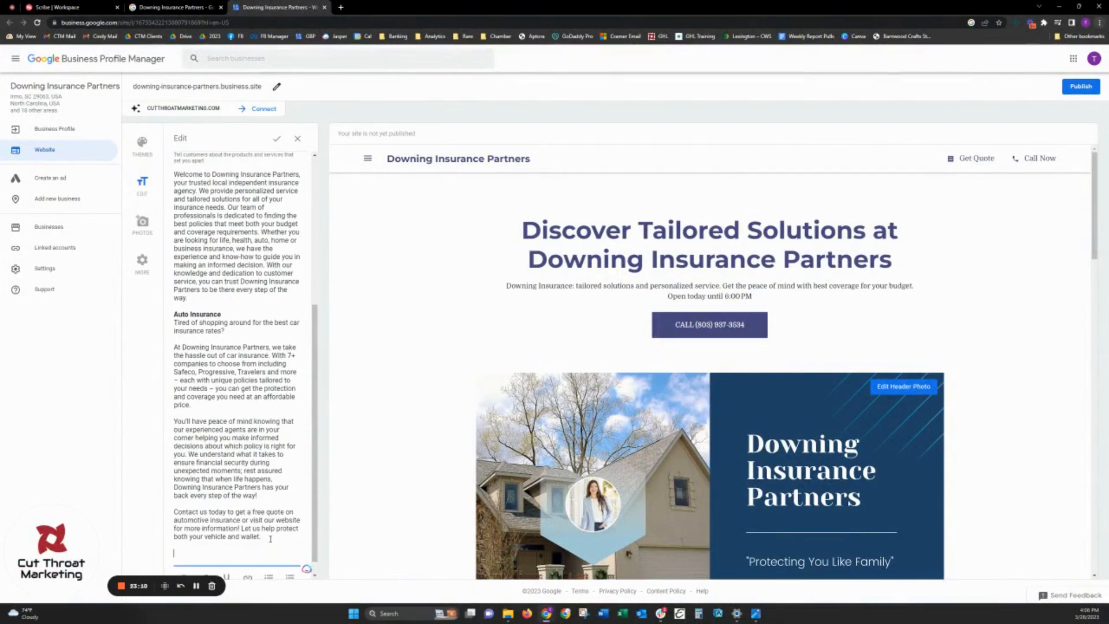
key("ctrl+v")
scroll(261, 513, "down", 4)
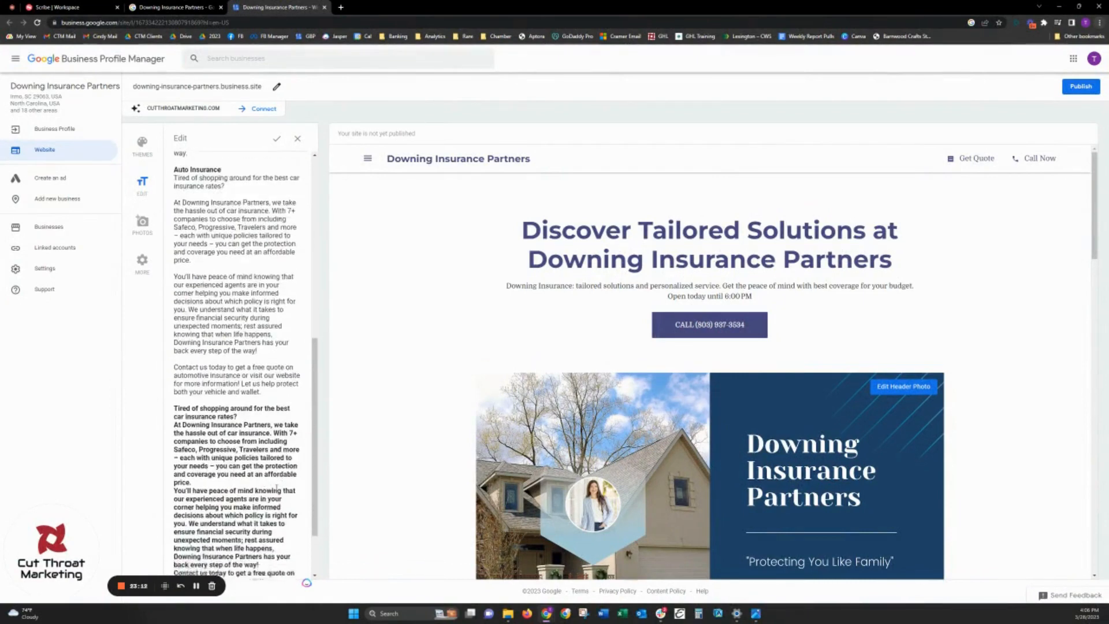
left_click_drag(175, 329, 282, 540)
key("BackSpace")
Step: Copy the whole Boat & Watercraft Insurance section from the cheat sheet to the end of the site's summary body
key("alt+Tab")
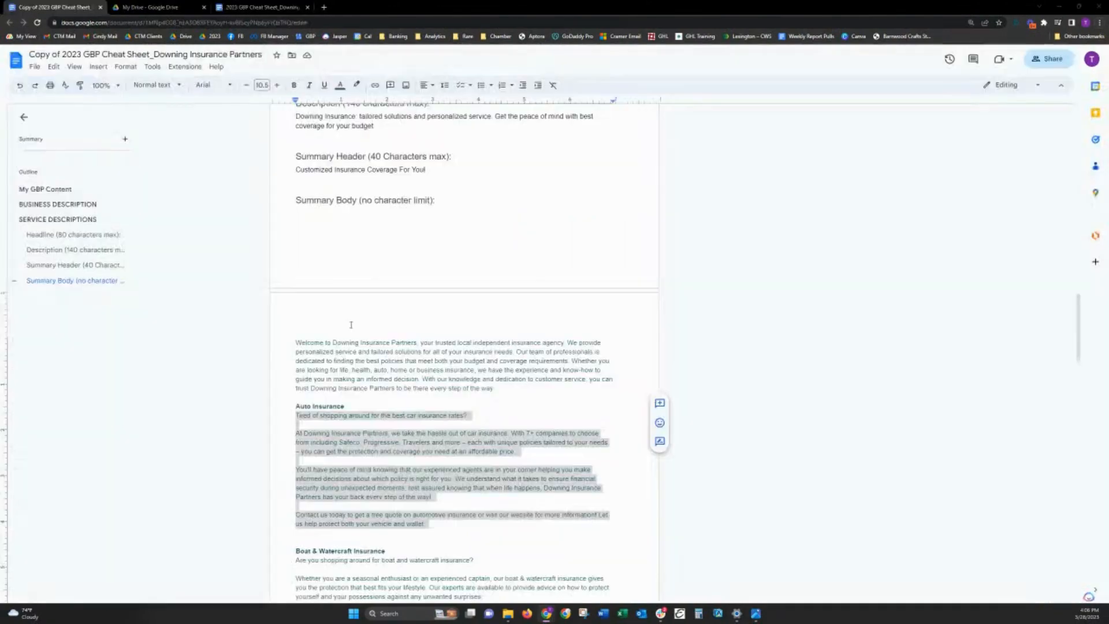
scroll(292, 421, "down", 2)
left_click(293, 421)
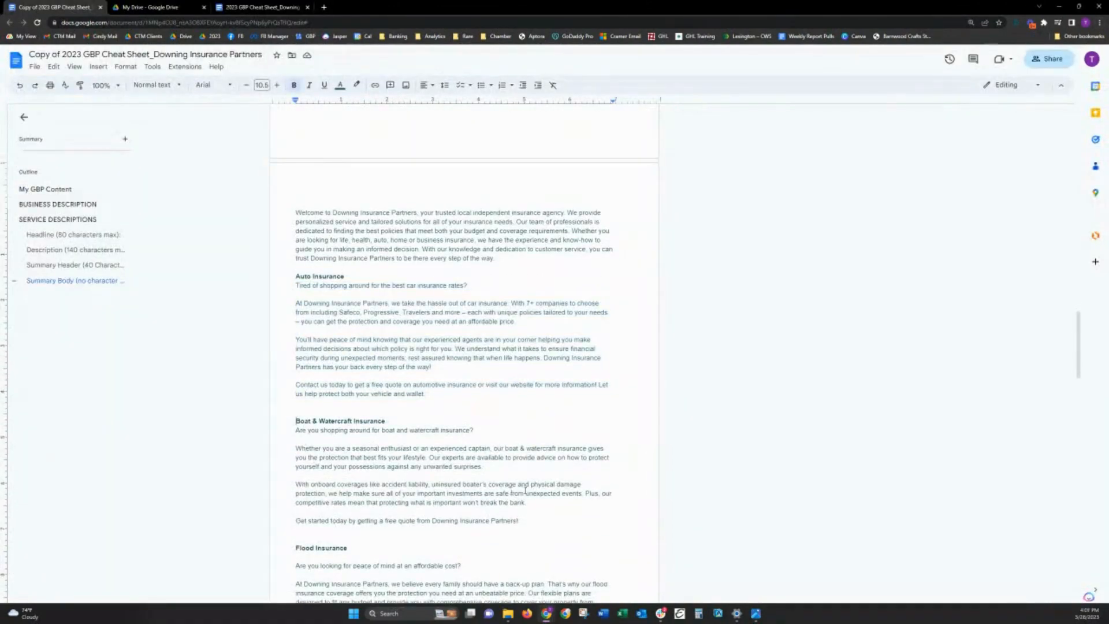
left_click(537, 518, "shift")
key("ctrl+c")
key("alt+Tab")
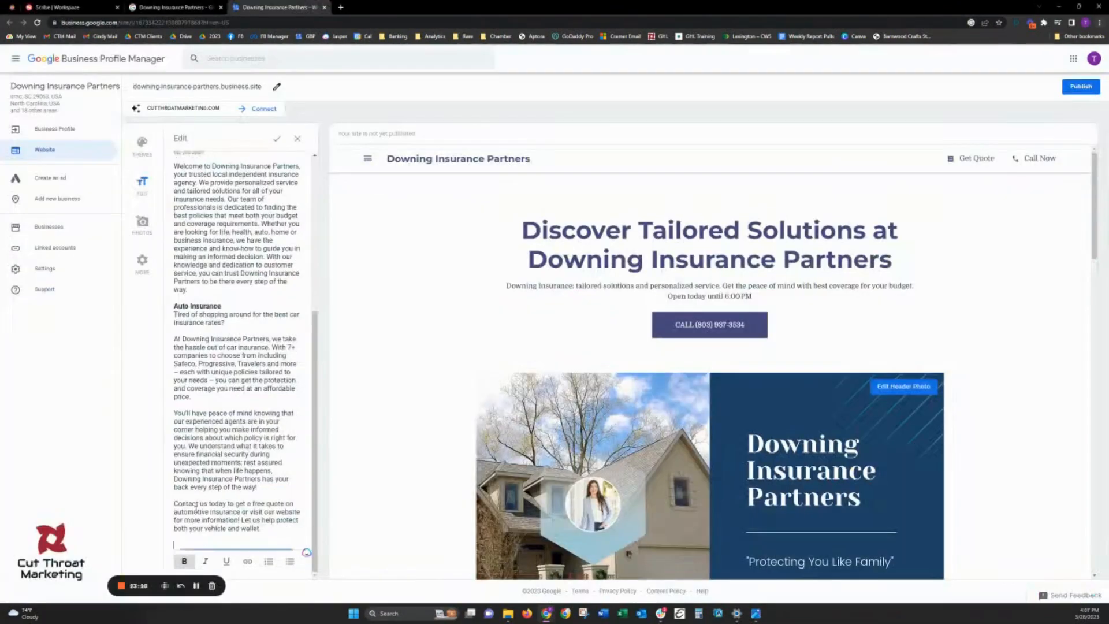
right_click(192, 543)
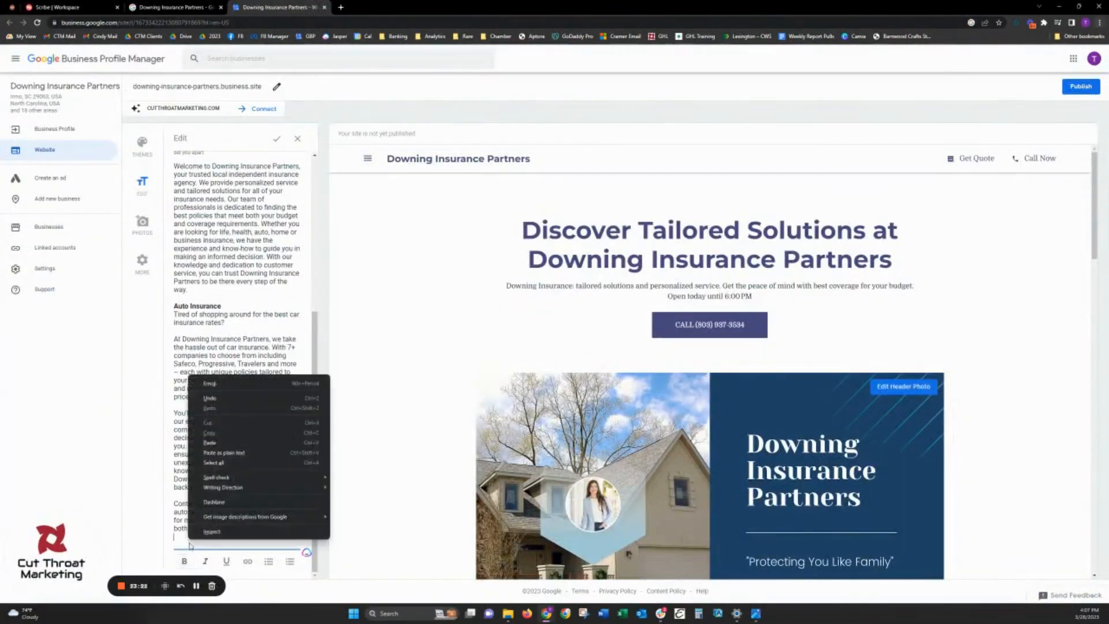
left_click(179, 543)
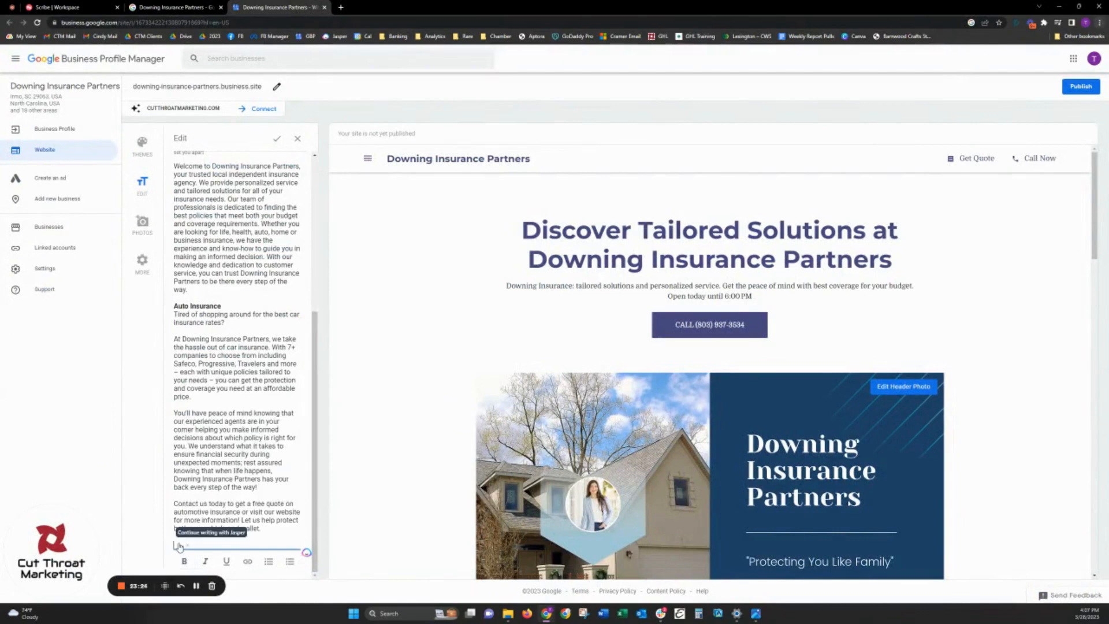
key("ctrl+v")
Step: Make the "Boat & Watercraft Insurance" heading in the summary body bold
left_click_drag(280, 353, 167, 360)
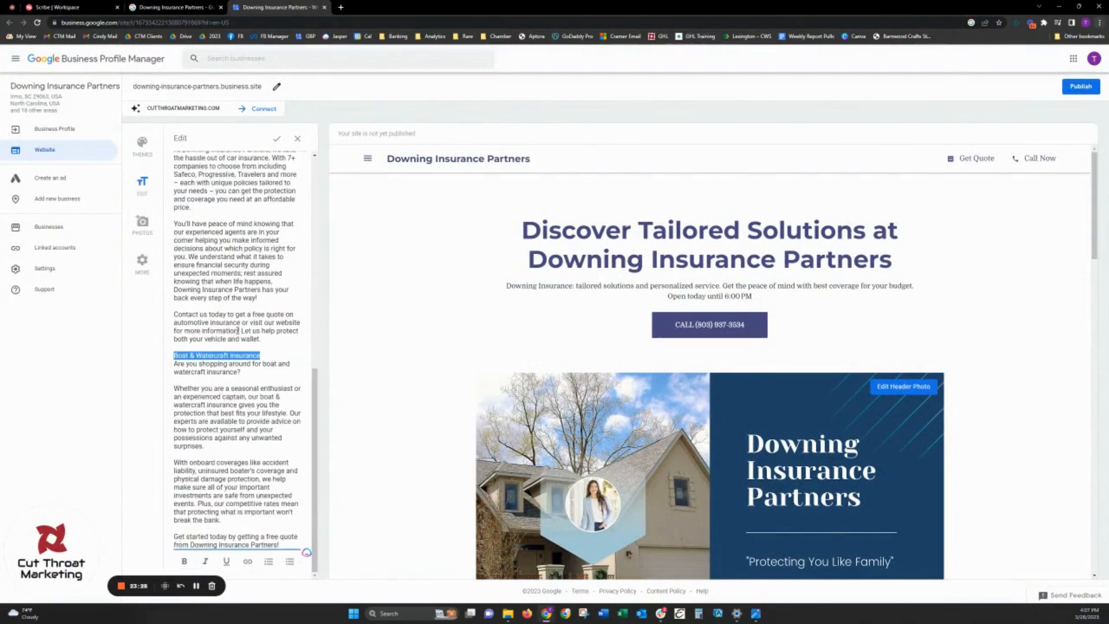
left_click(185, 561)
left_click(269, 355)
Step: Add the cheat sheet's "Flood Insurance" heading on a new line after the Boat & Watercraft text in the summary body
left_click(283, 544)
key("Return")
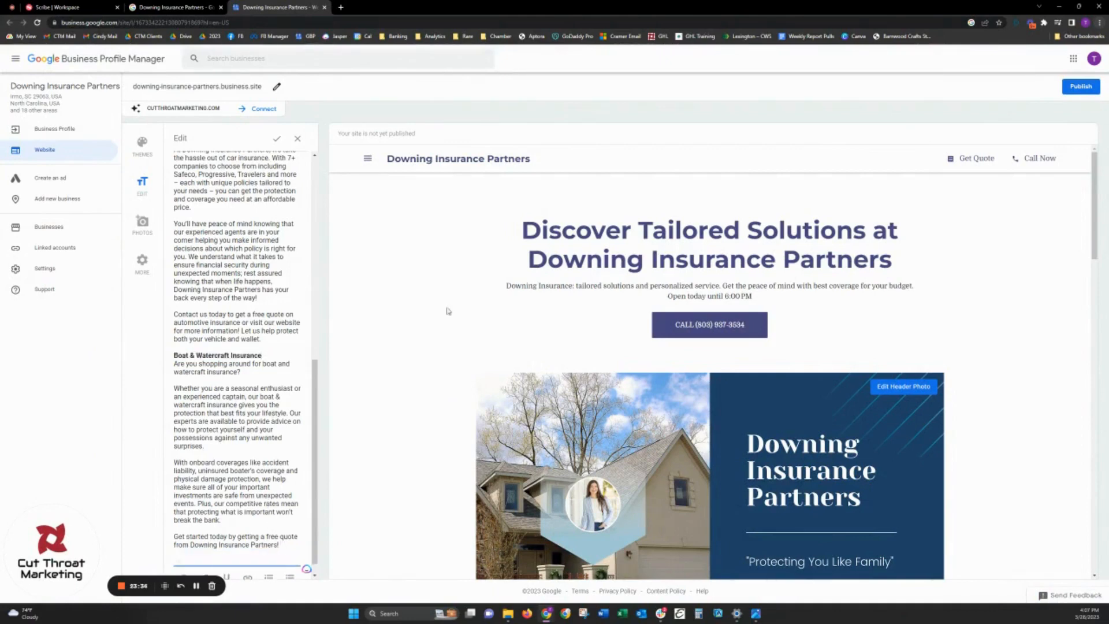
key("alt+Tab")
scroll(303, 361, "down", 4)
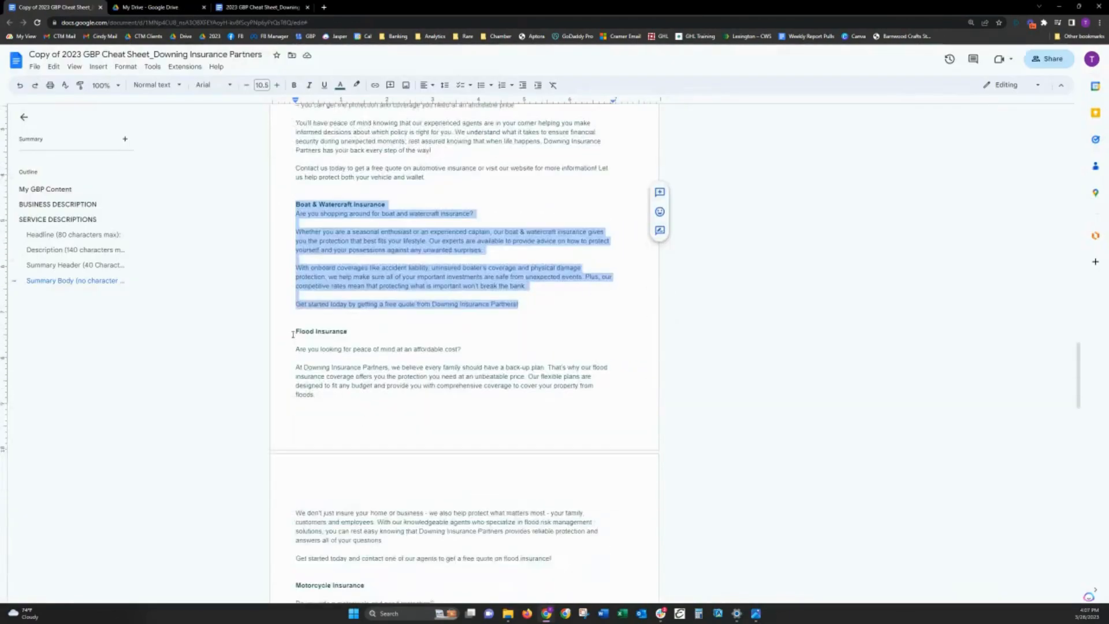
left_click_drag(293, 331, 362, 330)
key("ctrl+c")
key("alt+Tab")
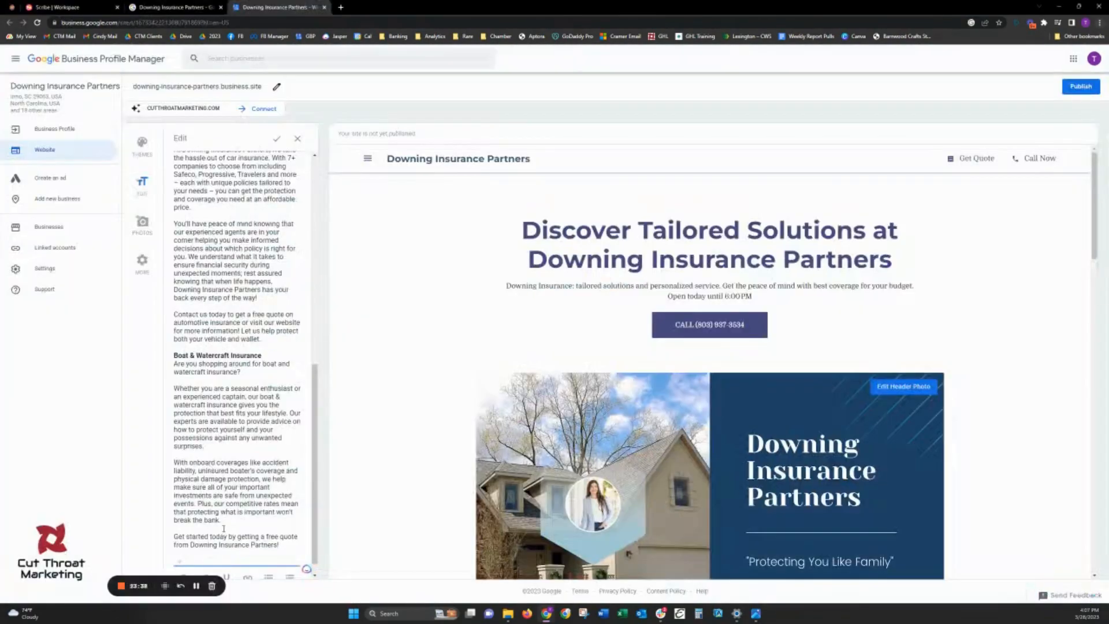
key("ctrl+v")
Step: Copy the Flood Insurance text, from its opening question to the free-quote sentence, from the cheat sheet to below the site's Flood Insurance heading
key("alt+Tab")
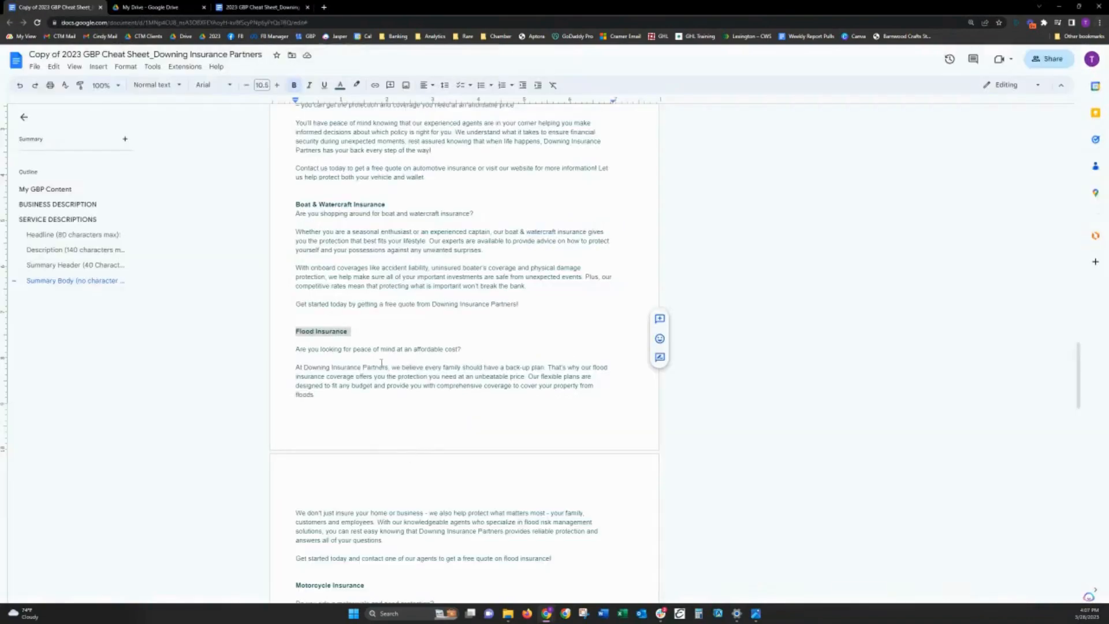
left_click(293, 351)
scroll(579, 456, "down", 2)
left_click(574, 430, "shift")
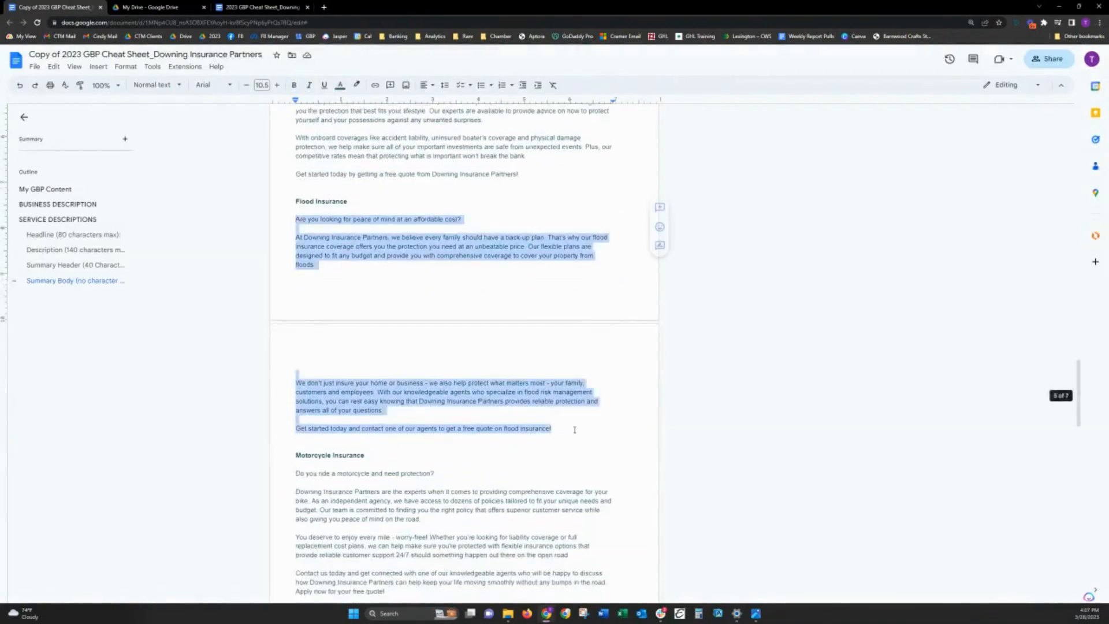
key("alt+Tab")
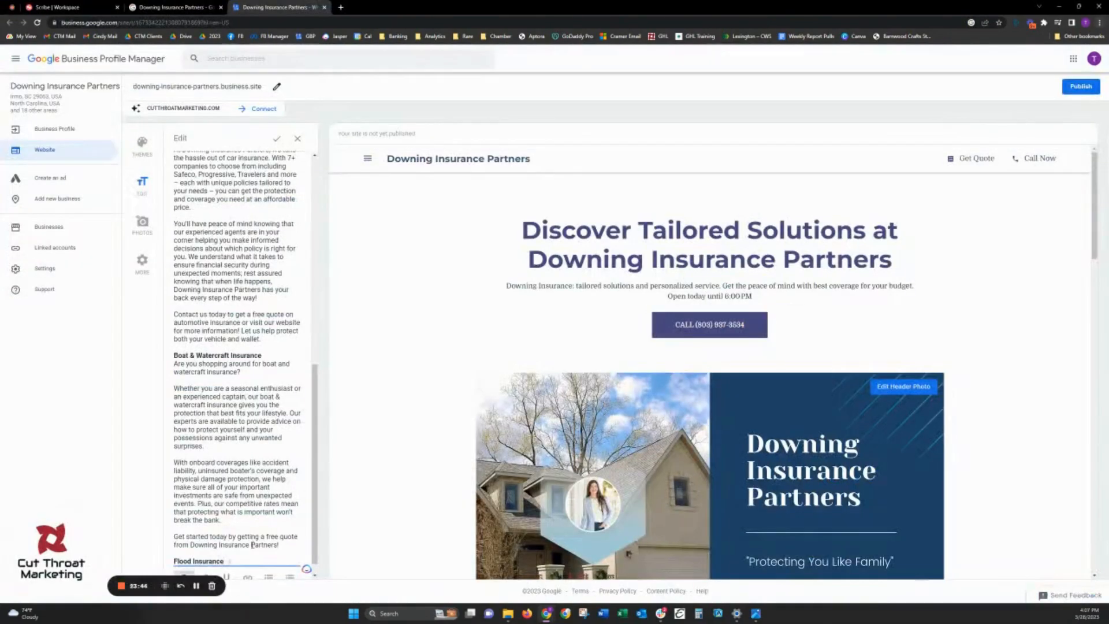
type("Are you looking for peace of mind at an affordable cost?  At Downing Insurance Partners, we believe every family should have a back-up plan. That's why our flood insurance coverage offers you the protection you need at an unbeatable price. Our flexible plans are designed to fit any budget and provide you with comprehensive coverage to cover your property from floods.  We don't just insure your home or business - we also help protect what matters most - your family, customers and employees. With our knowledgeable agents who specialize in flood risk management solutions, you can rest easy knowing that Downing Insurance Partners provides reliable protection and answers all of your questions  Get started today and contact one of our agents to get a free quote on flood insurance!")
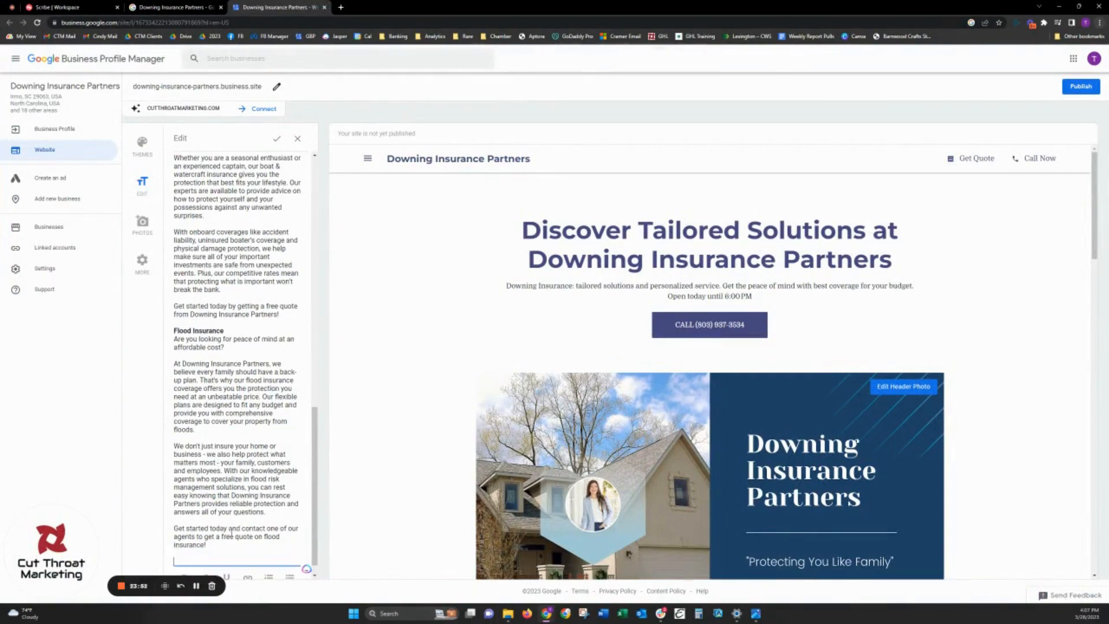
Step: Add the cheat sheet's "Motorcycle Insurance" heading after the Flood Insurance text in the site's summary body
key("alt+Tab")
left_click_drag(295, 455, 395, 461)
type("Motorcycle Insurance")
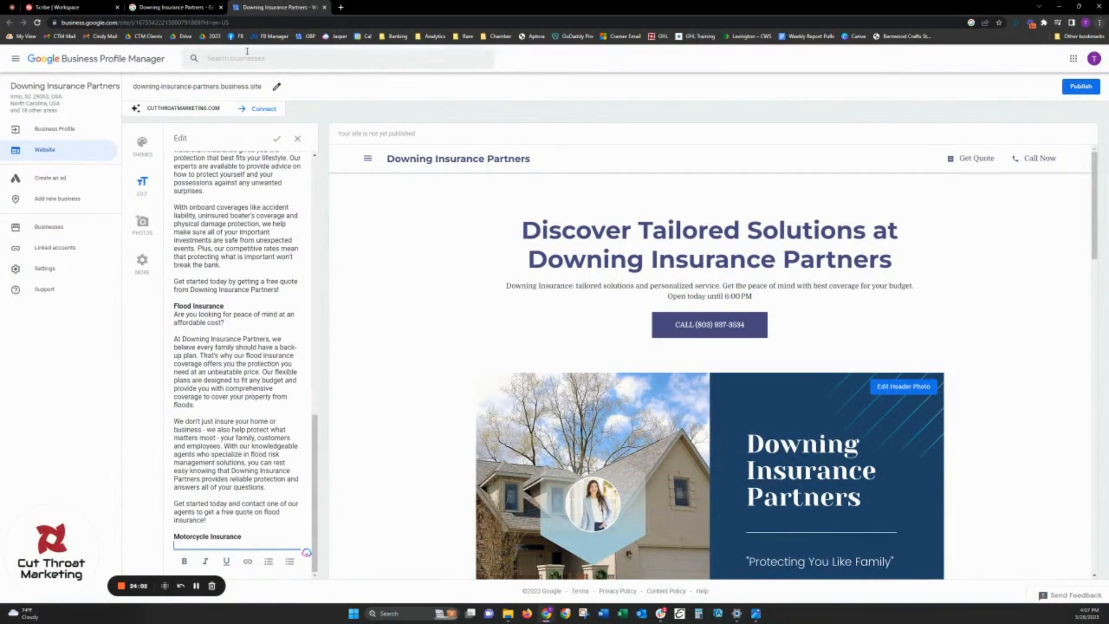
left_click(174, 7)
left_click(573, 304)
left_click_drag(573, 304, 414, 300)
key("ctrl+c")
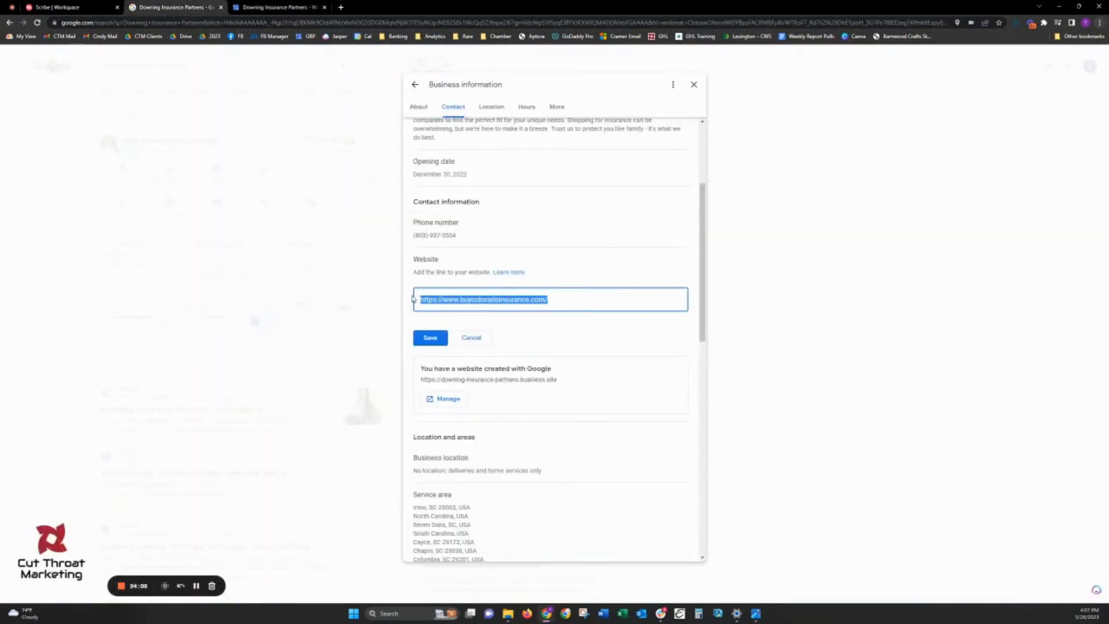
left_click(341, 7)
key("ctrl+v")
key("Return")
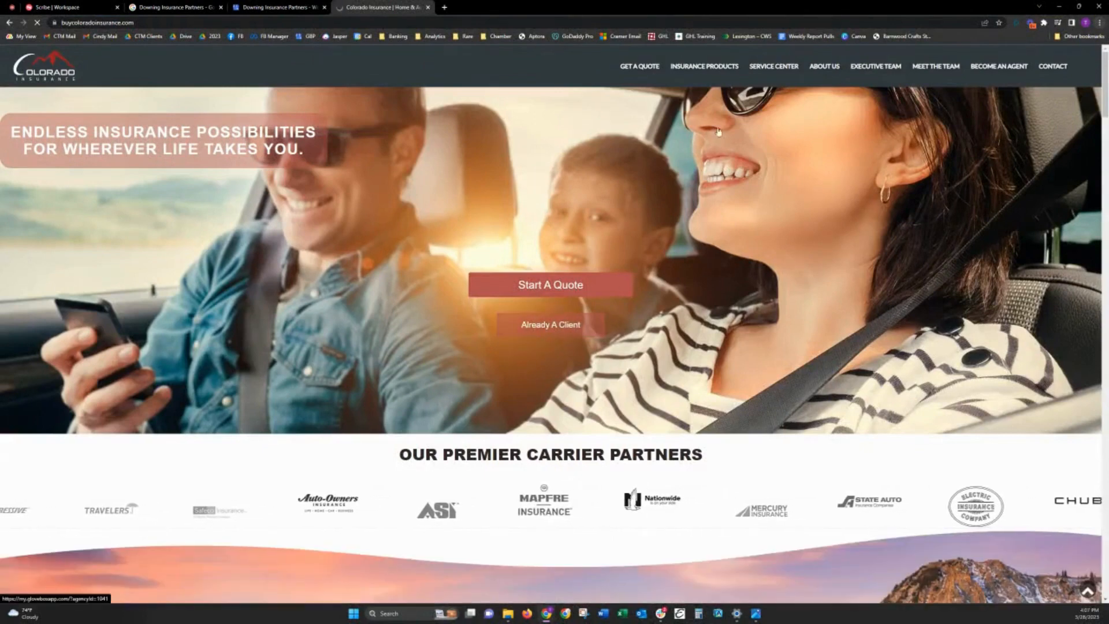
Step: Open the Start A Quote form on the Colorado Insurance site and copy its web address
left_click(543, 287)
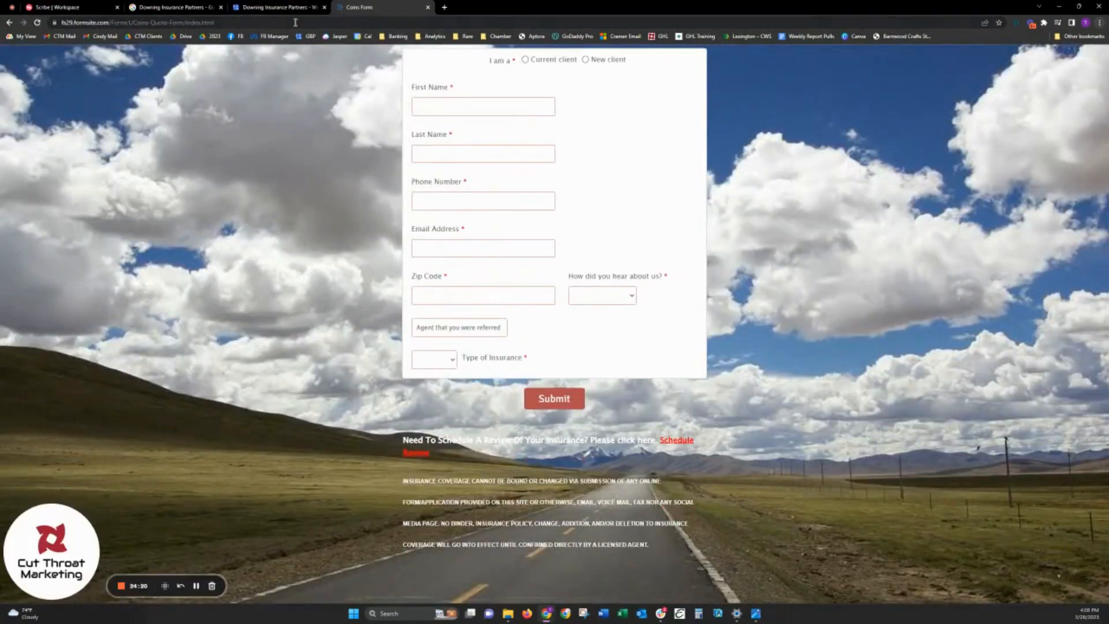
left_click(295, 22)
key("ctrl+c")
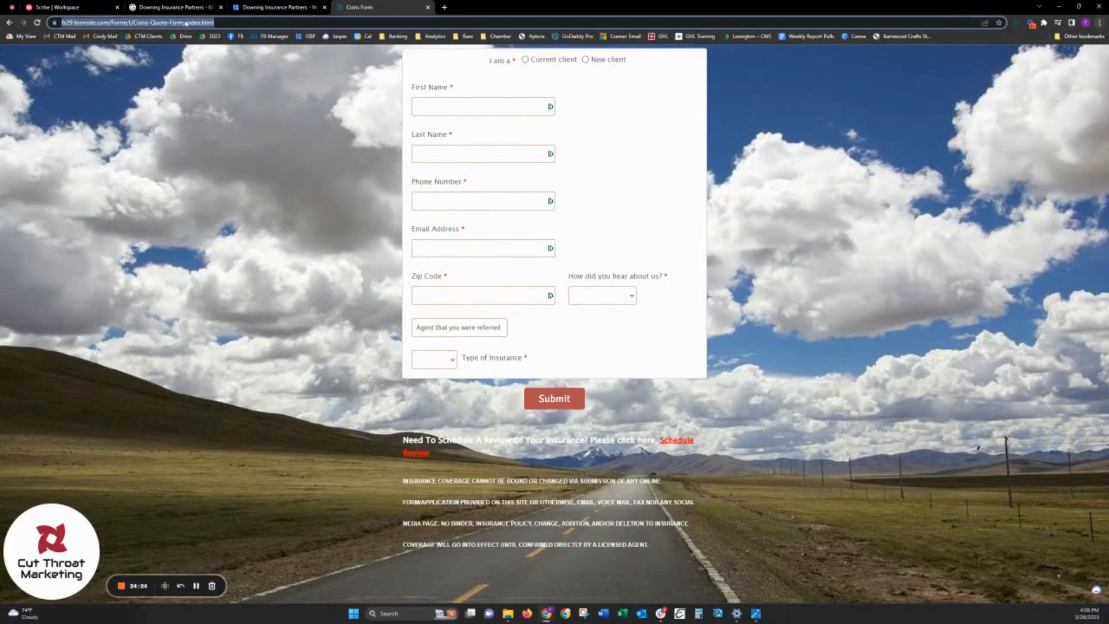
Step: Link "get a free quote" in the Flood Insurance closing sentence of the site's summary body to the quote form's address
left_click(271, 7)
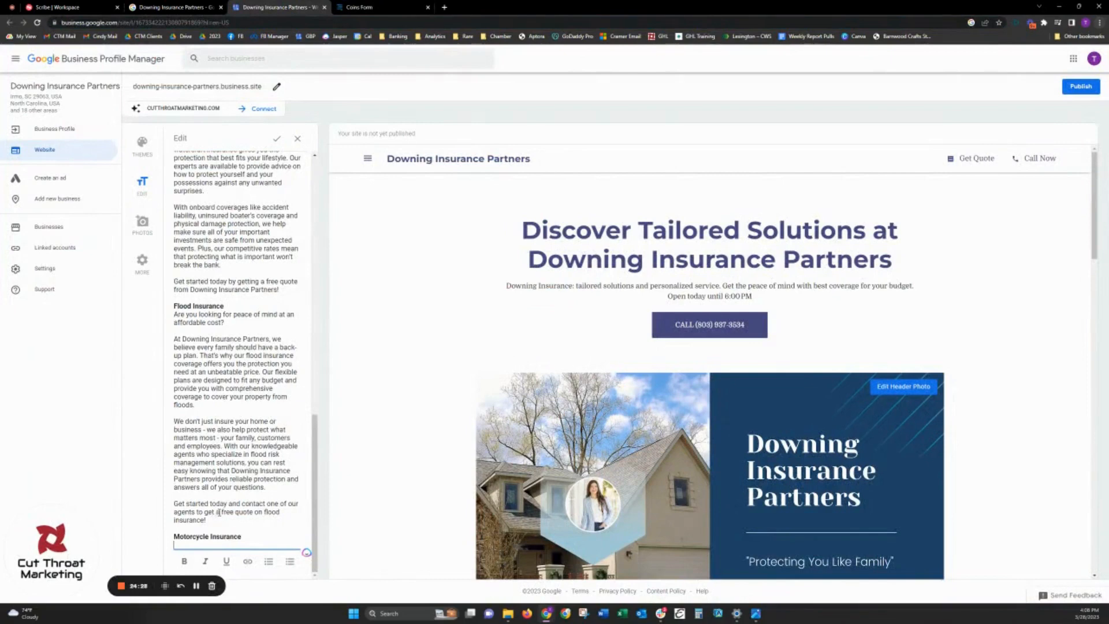
left_click_drag(205, 512, 249, 513)
left_click(247, 561)
key("ctrl+v")
left_click(596, 92)
Step: Return the quote form tab to the Colorado Insurance home page and link "a free quote" in the Boat & Watercraft closing sentence to the copied address
left_click(362, 7)
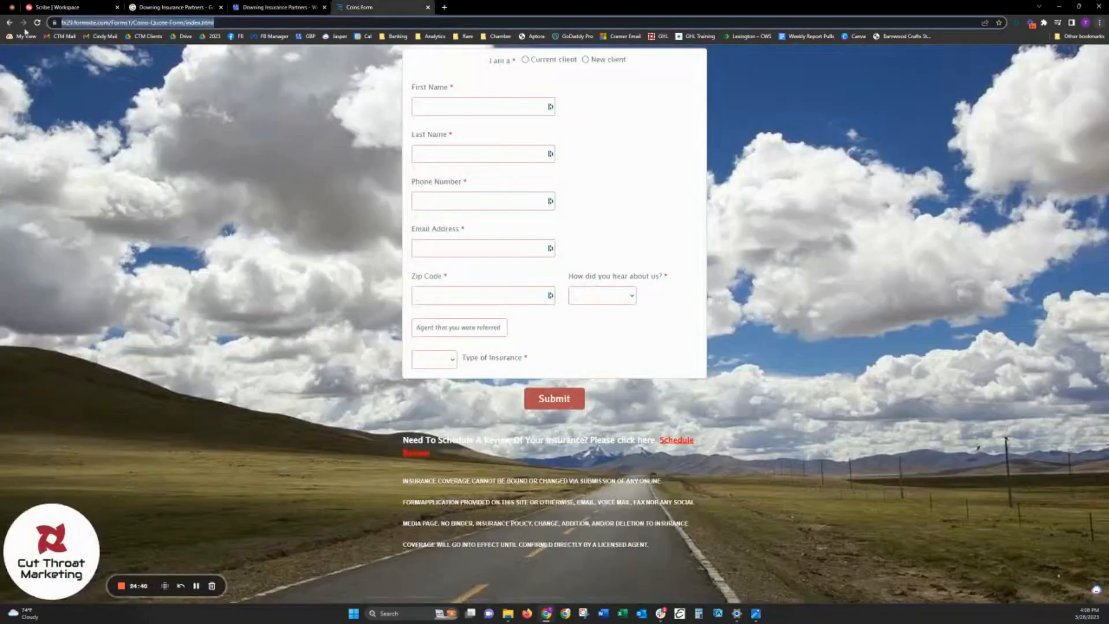
left_click(9, 23)
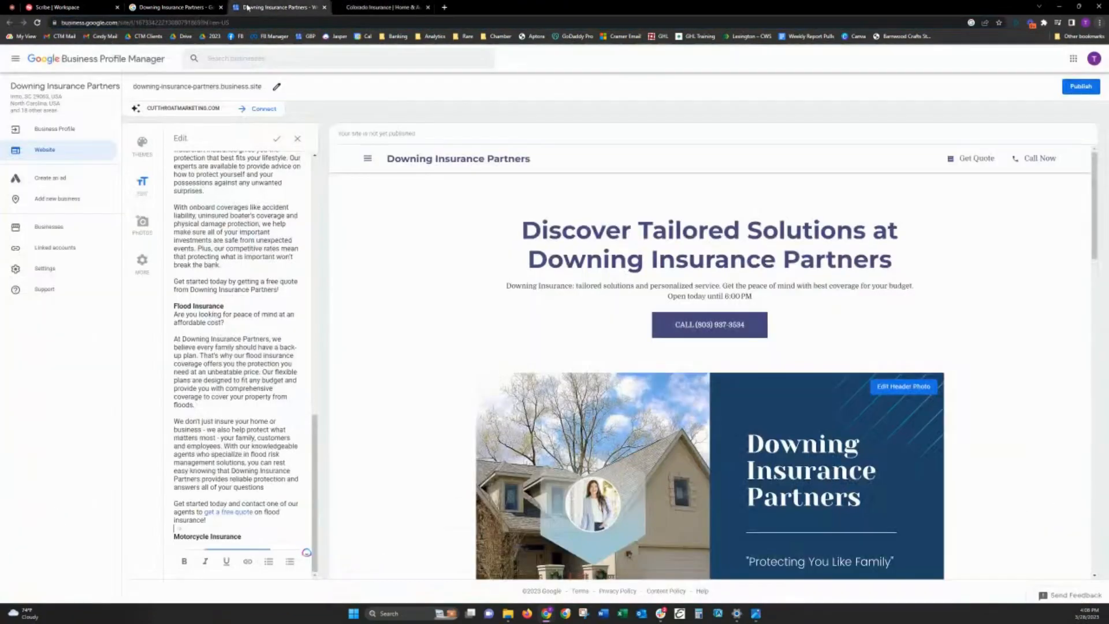
left_click(274, 6)
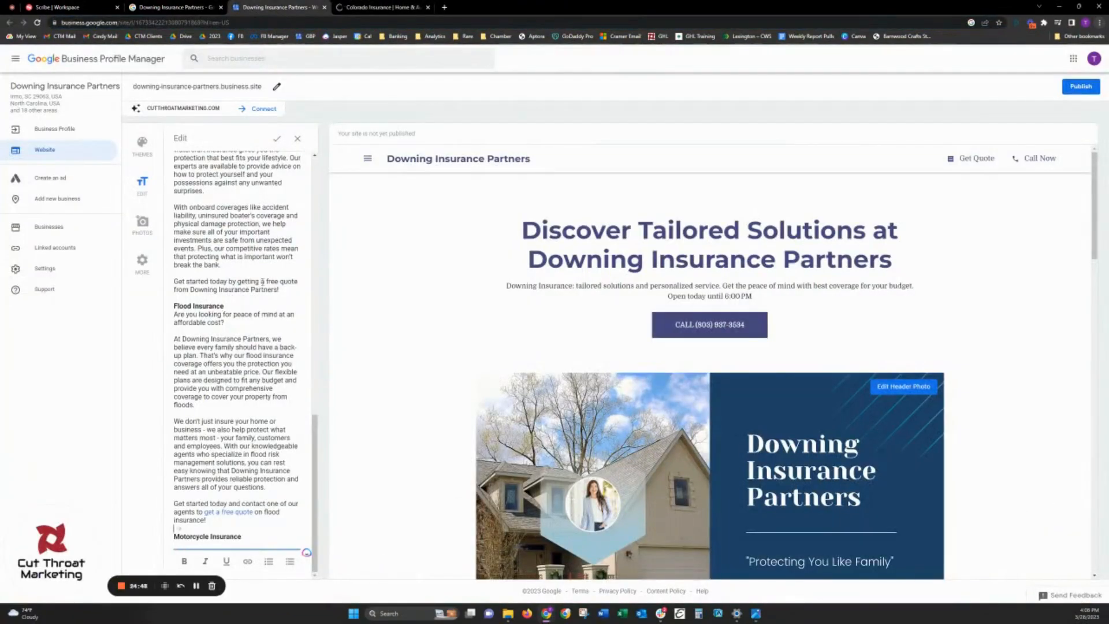
left_click_drag(262, 281, 299, 281)
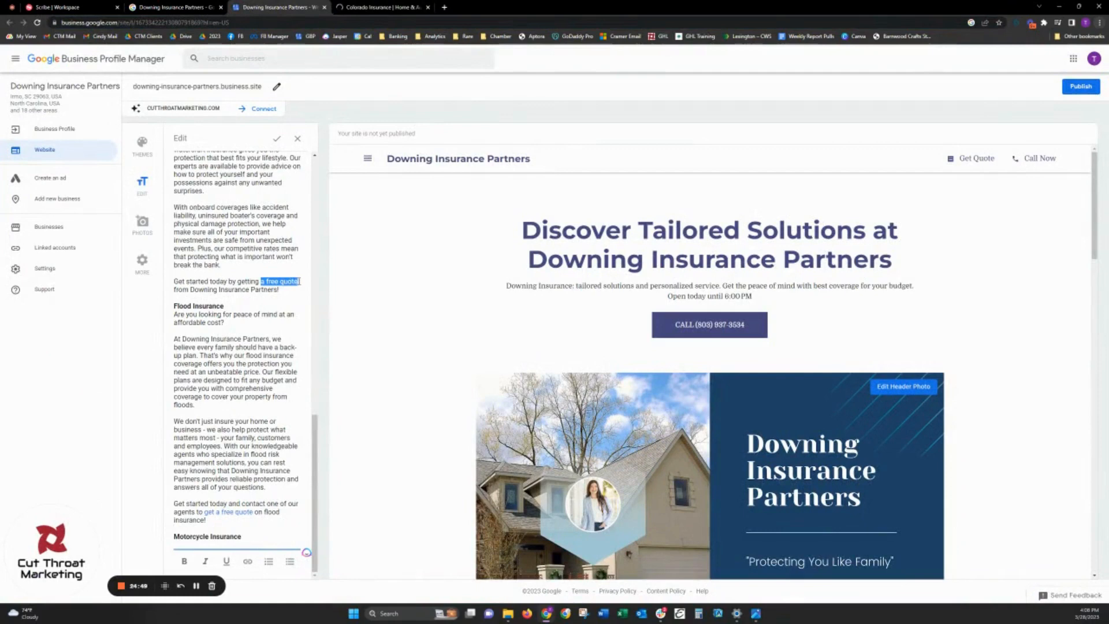
left_click(247, 561)
key("ctrl+v")
left_click(597, 92)
Step: Copy the Motorcycle Insurance text from the cheat sheet, from "Do you ride a motorcycle and need protection?" through "Apply now for your free quote!"
scroll(197, 417, "up", 15)
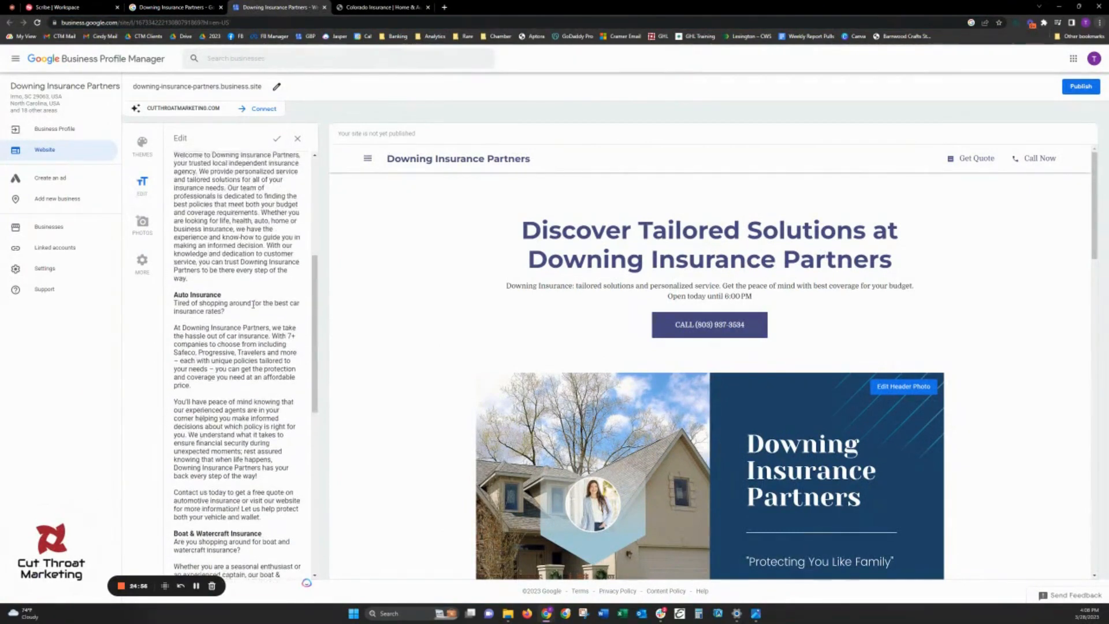
scroll(235, 308, "down", 15)
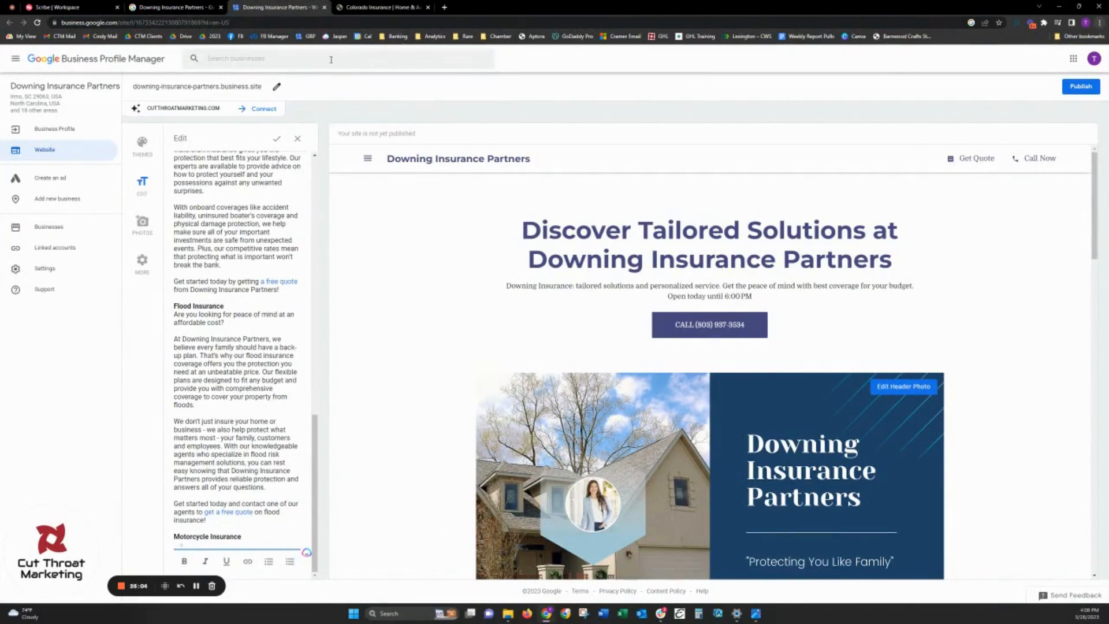
key("alt+Tab")
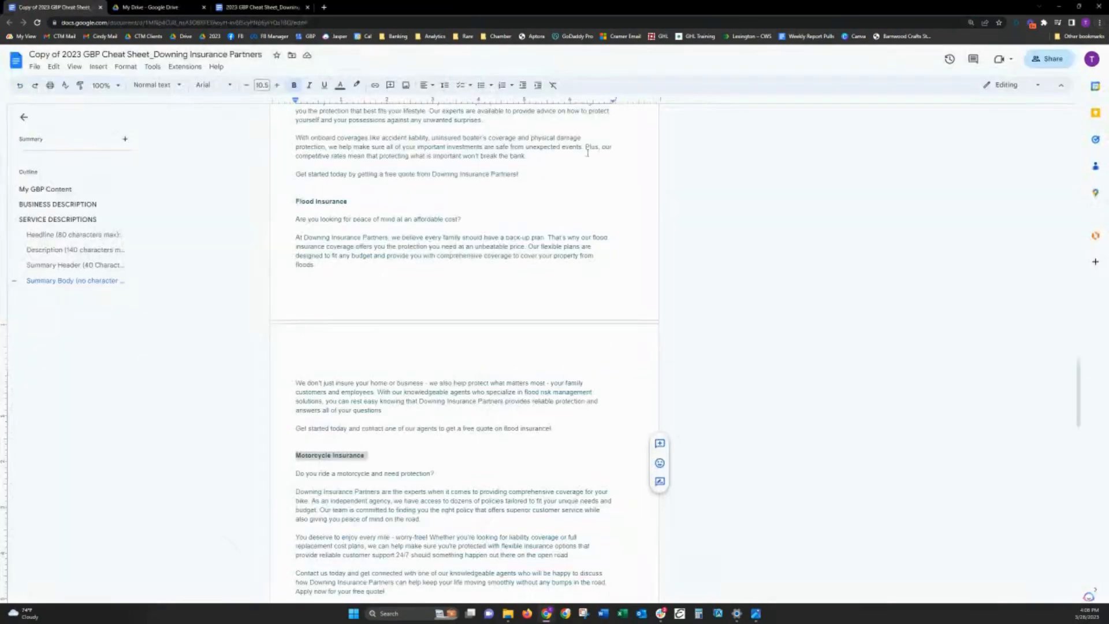
left_click(299, 472)
scroll(401, 470, "down", 3)
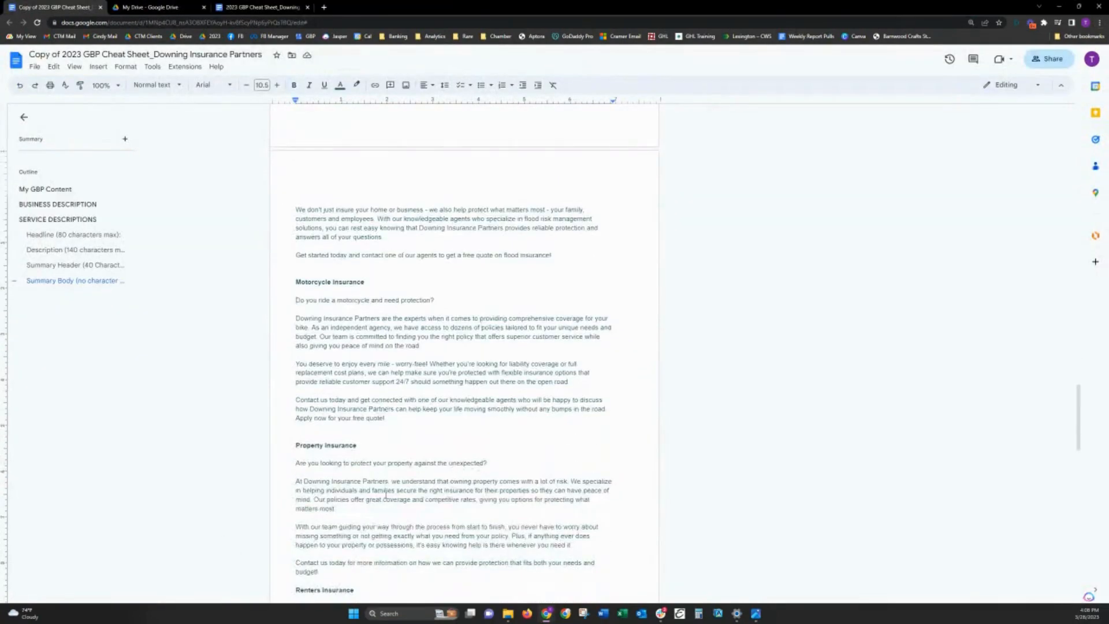
left_click(397, 420, "shift")
key("ctrl+c")
key("alt+Tab")
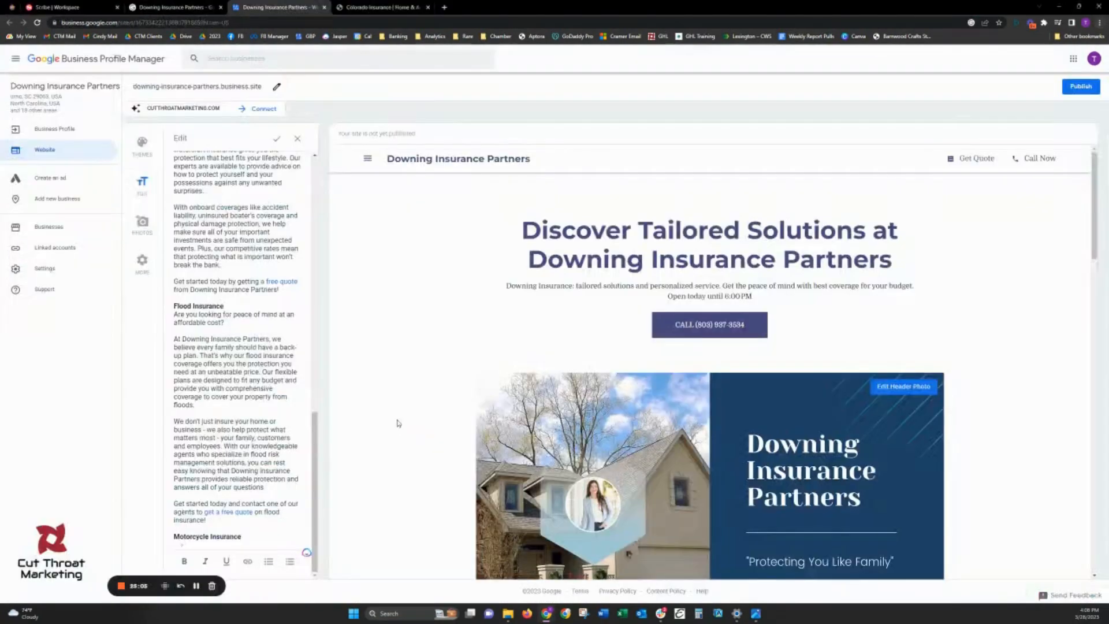
Step: Paste the copied paragraphs on a new line below the Motorcycle Insurance heading in the site's summary body
key("ctrl+v")
key("ctrl+z")
key("ctrl+z")
key("Return")
key("ctrl+v")
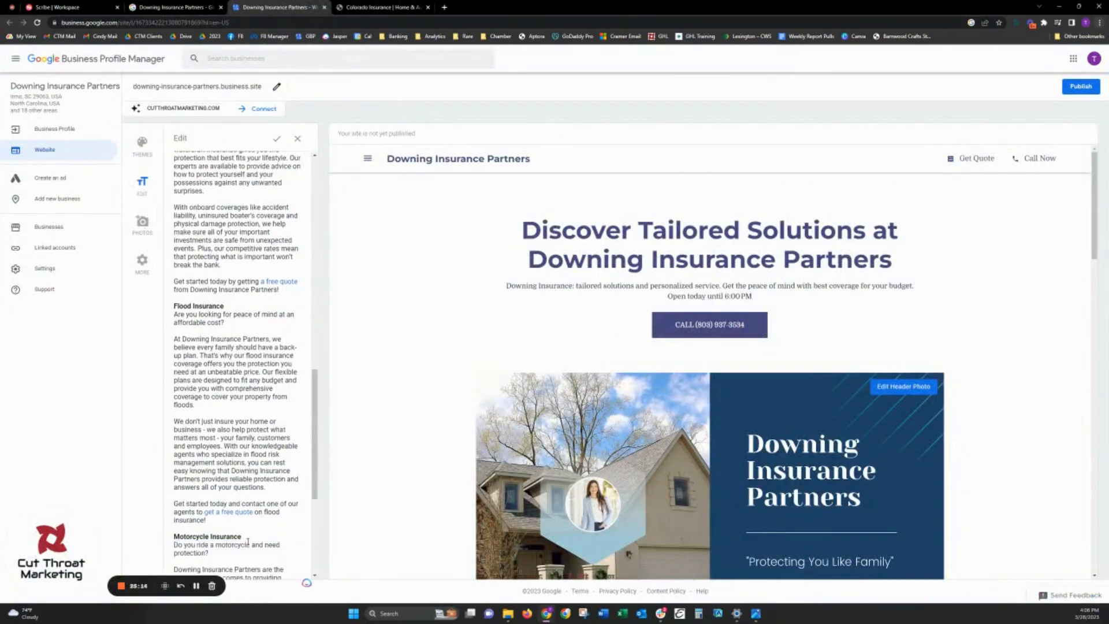
scroll(248, 542, "down", 4)
Step: Look through the remaining insurance sections in the cheat sheet, from Property Insurance to Recreational Vehicle Insurance Policies, and return to the website editor
key("alt+Tab")
scroll(381, 352, "down", 10)
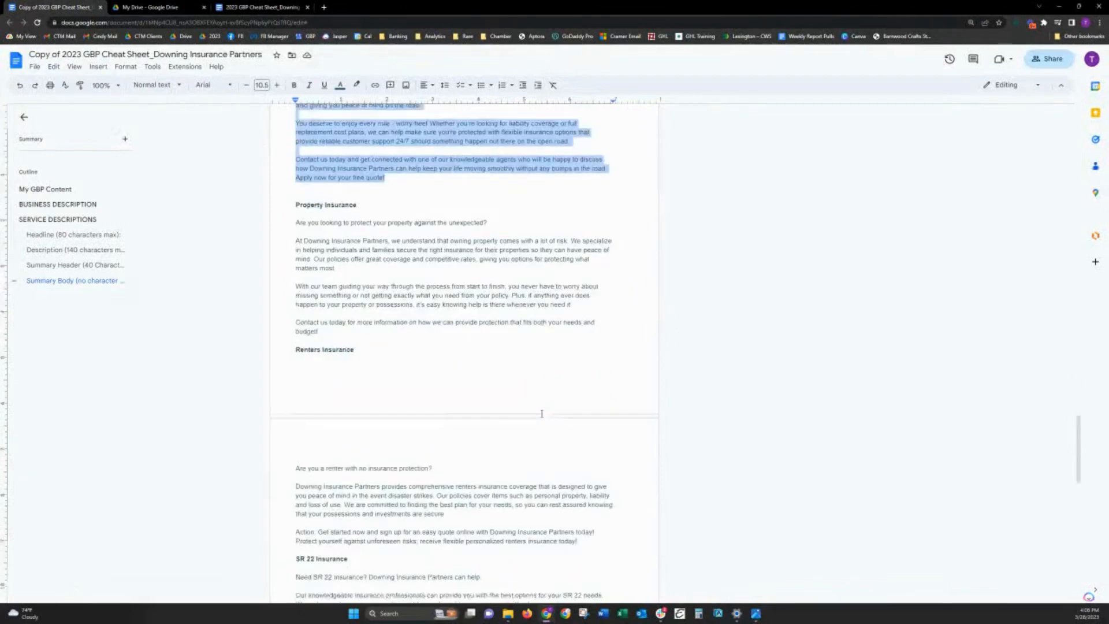
scroll(381, 352, "down", 8)
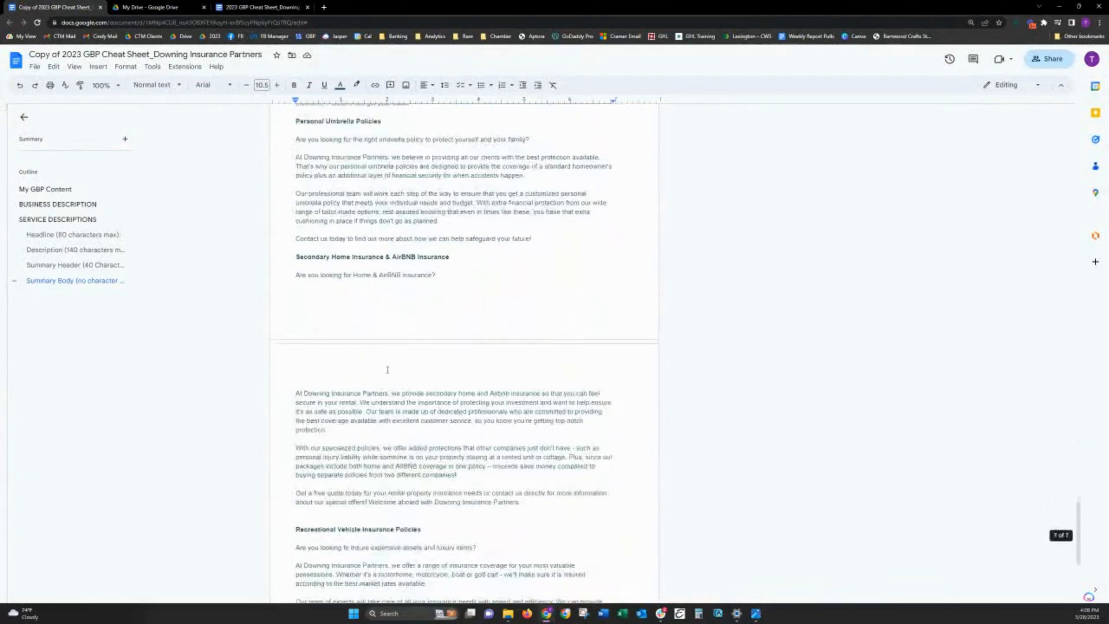
key("alt+Tab")
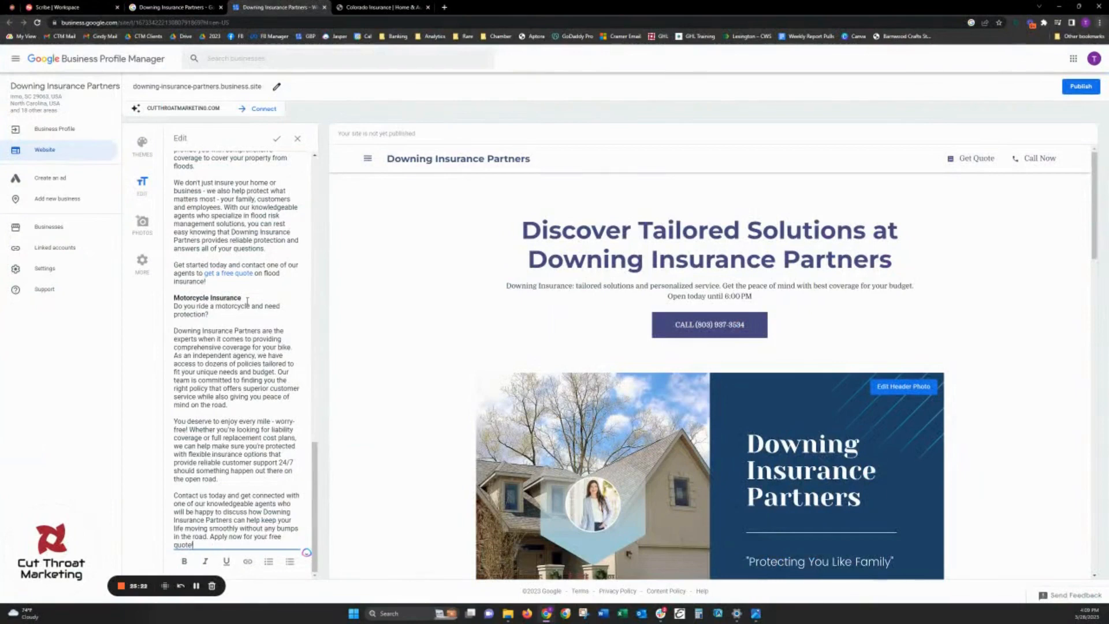
Step: Save the edited website text and glance over the header area of the site preview
left_click(216, 320)
left_click(277, 142)
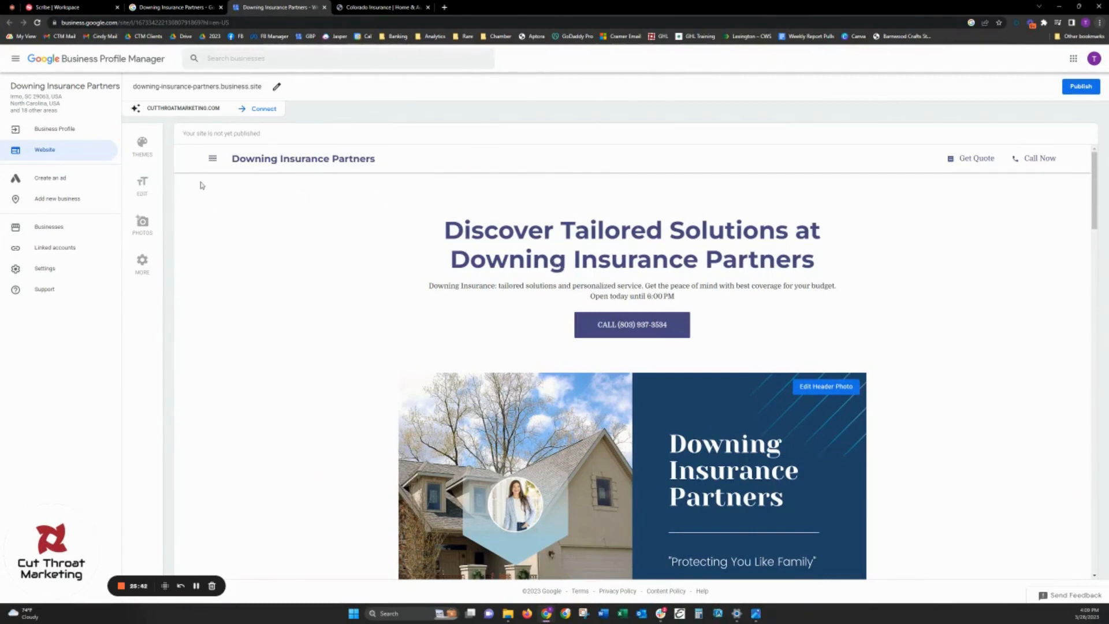
scroll(376, 231, "down", 2)
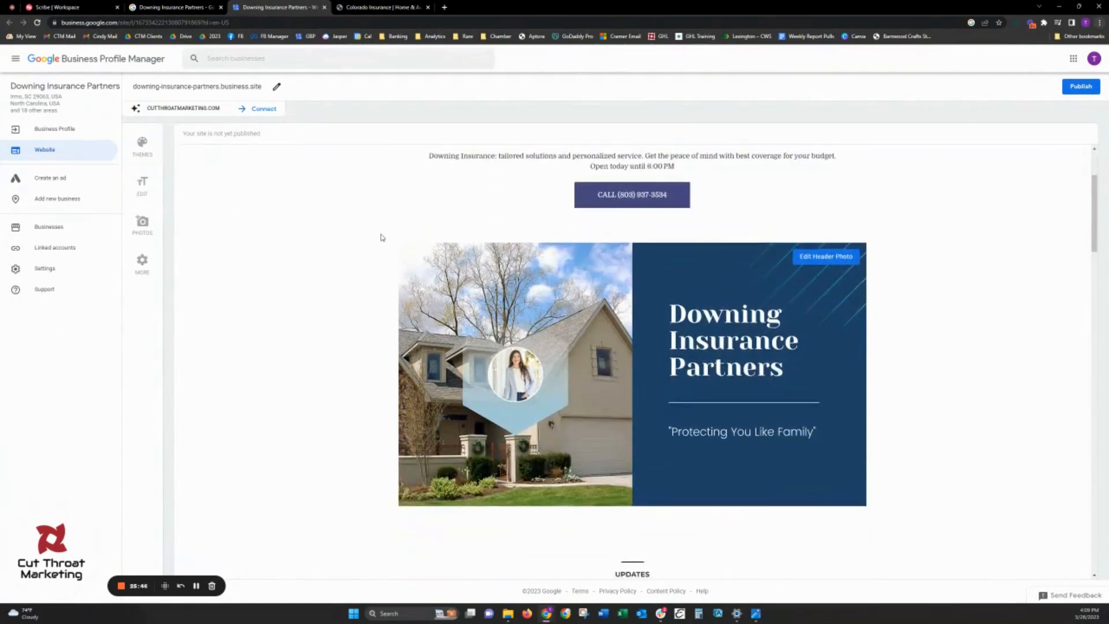
scroll(454, 212, "up", 2)
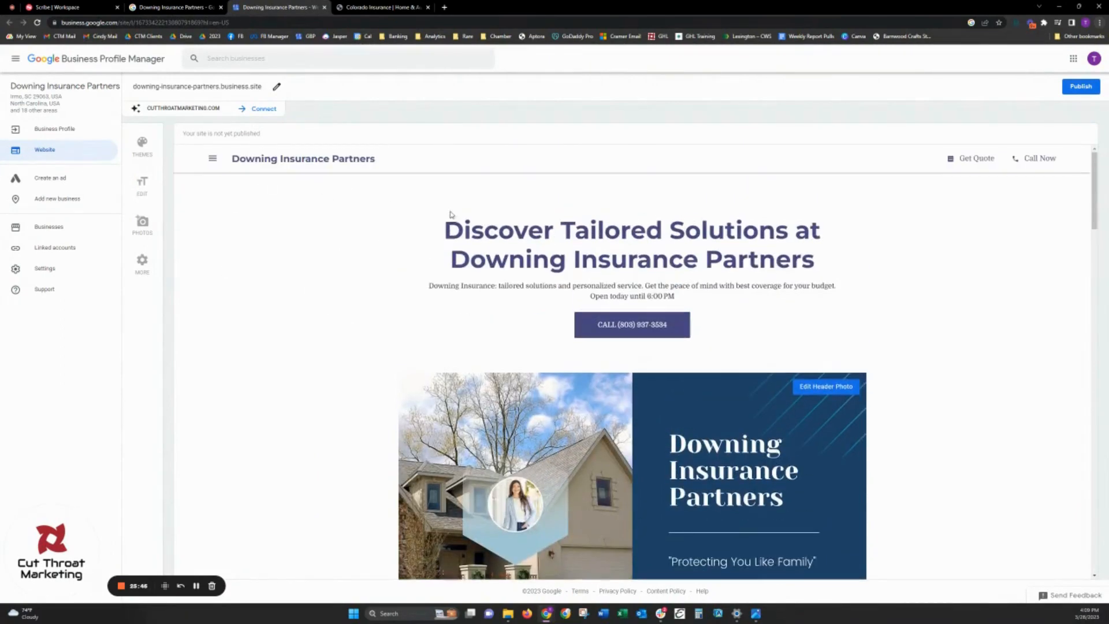
Step: Reopen the website text editor and examine the preview's insurance sections, quote links, gallery, contact details and business hours
left_click(142, 184)
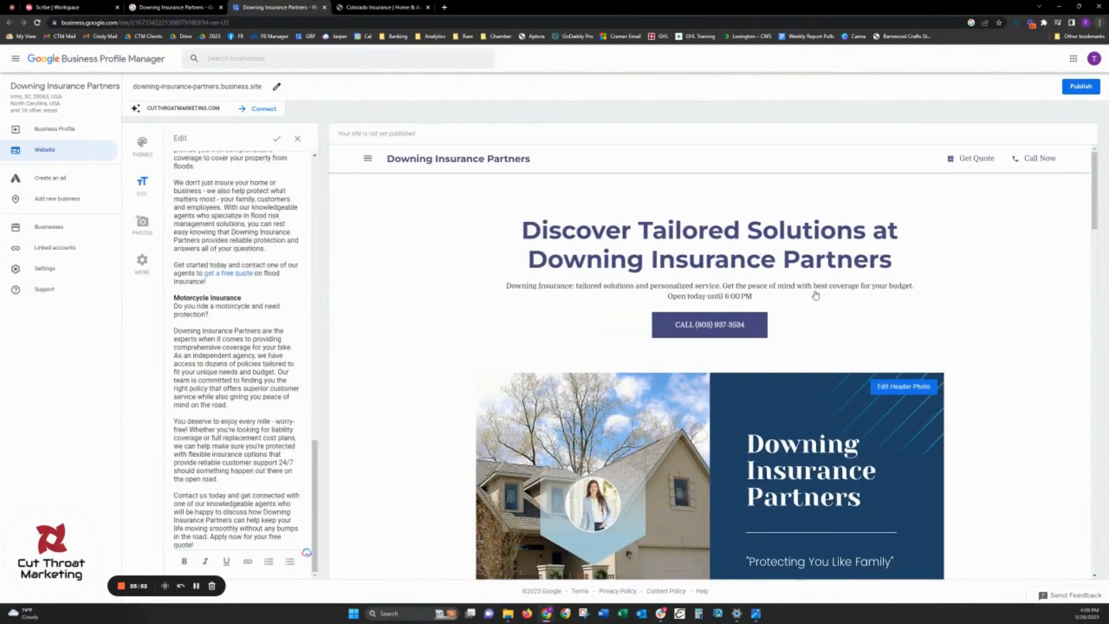
scroll(895, 284, "down", 3)
scroll(908, 280, "down", 10)
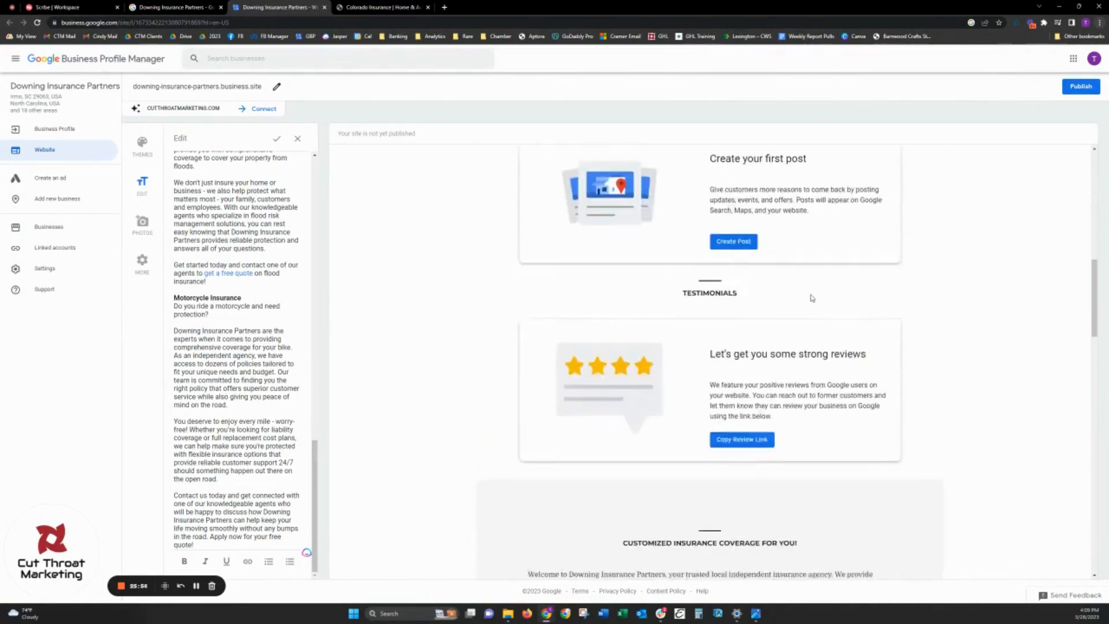
scroll(670, 260, "down", 1)
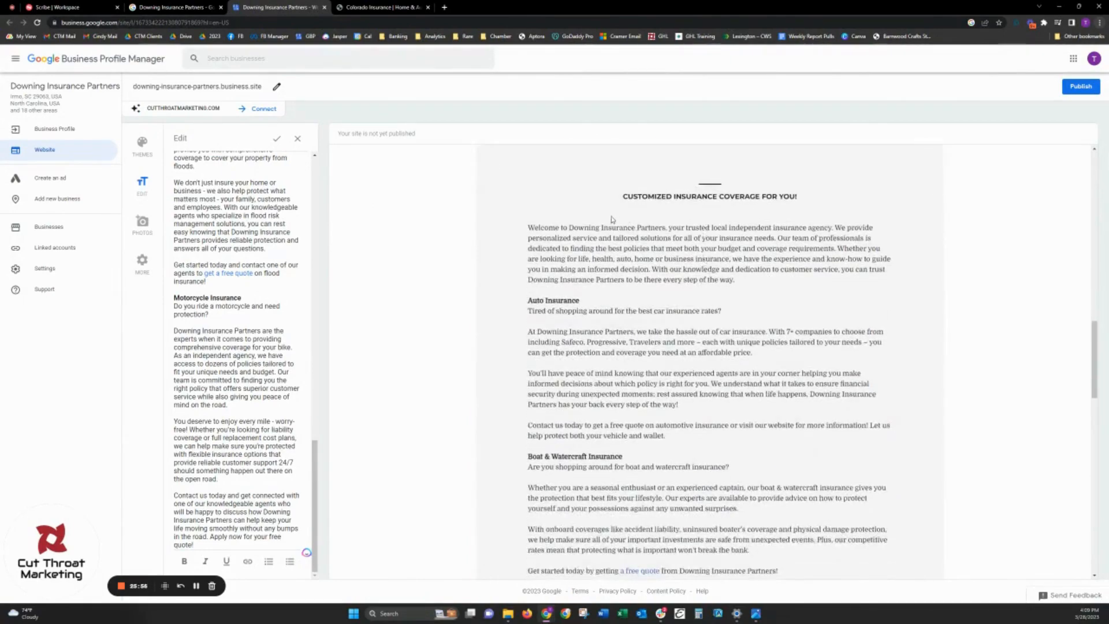
scroll(608, 292, "down", 3)
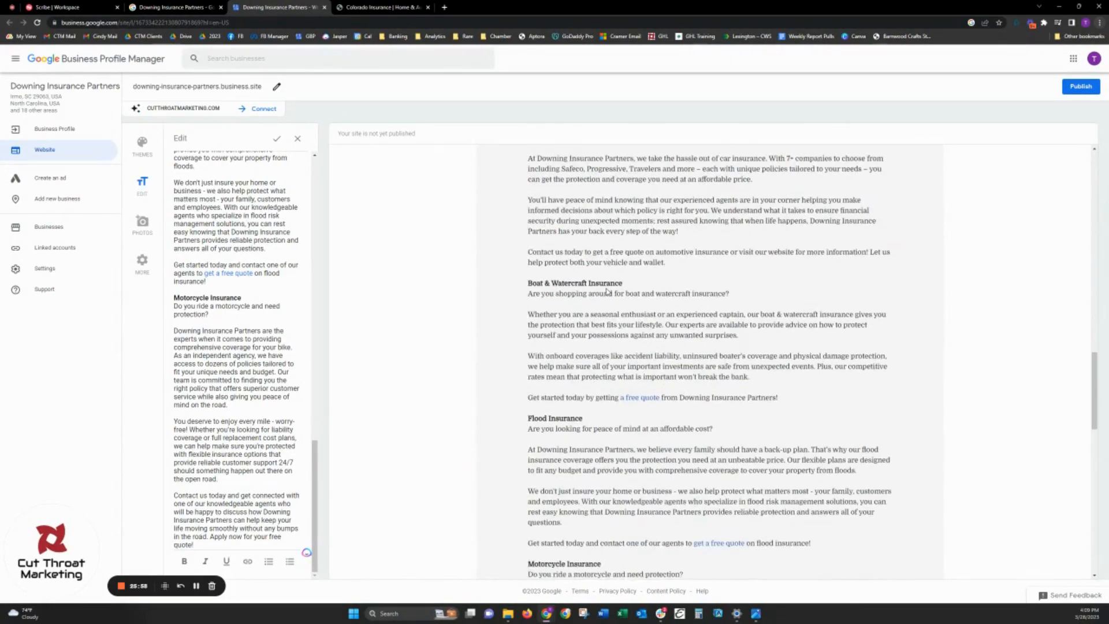
scroll(607, 292, "down", 5)
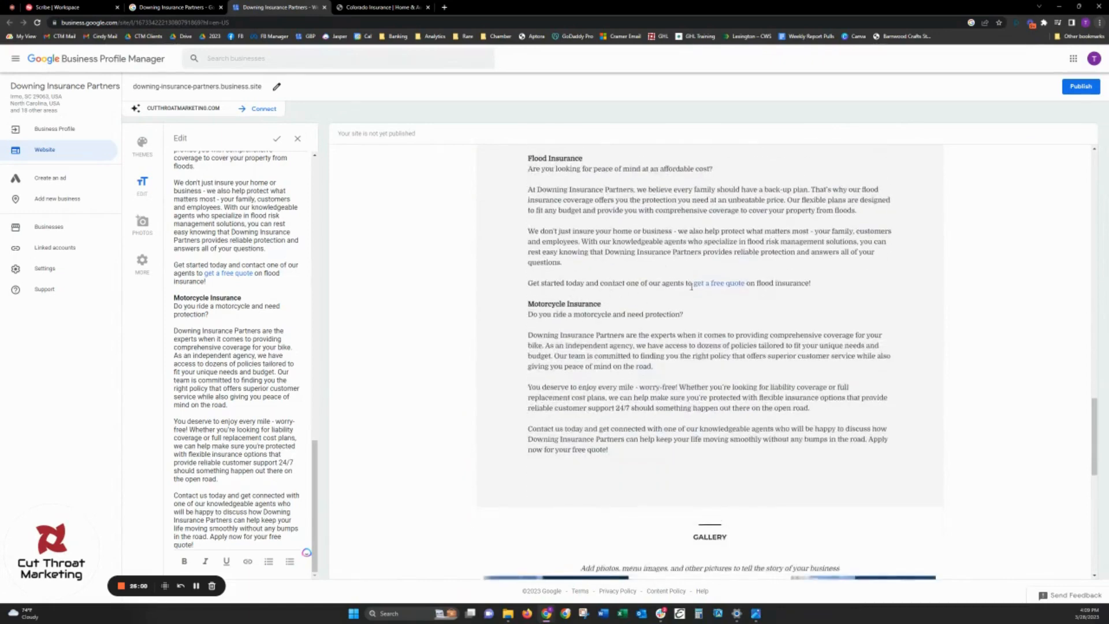
scroll(692, 284, "down", 8)
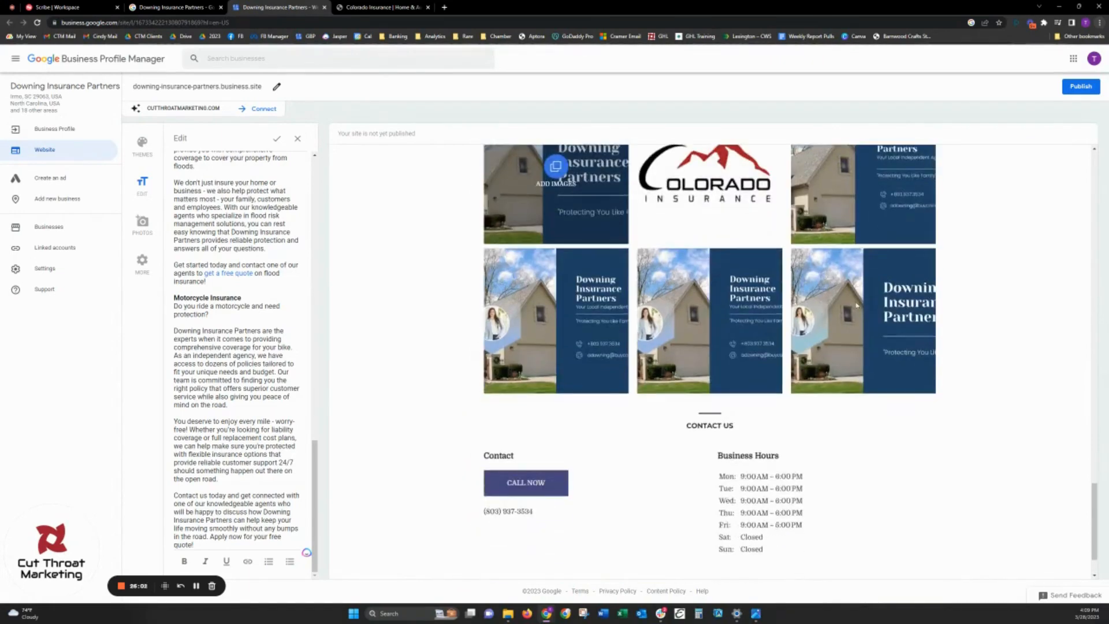
scroll(639, 445, "down", 1)
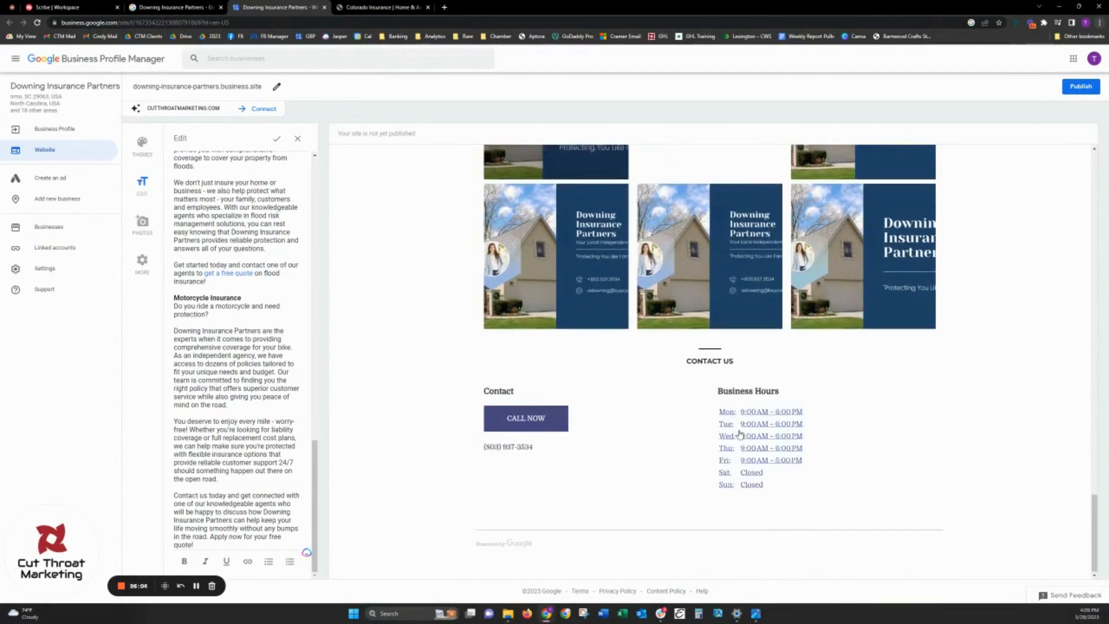
scroll(549, 393, "up", 3)
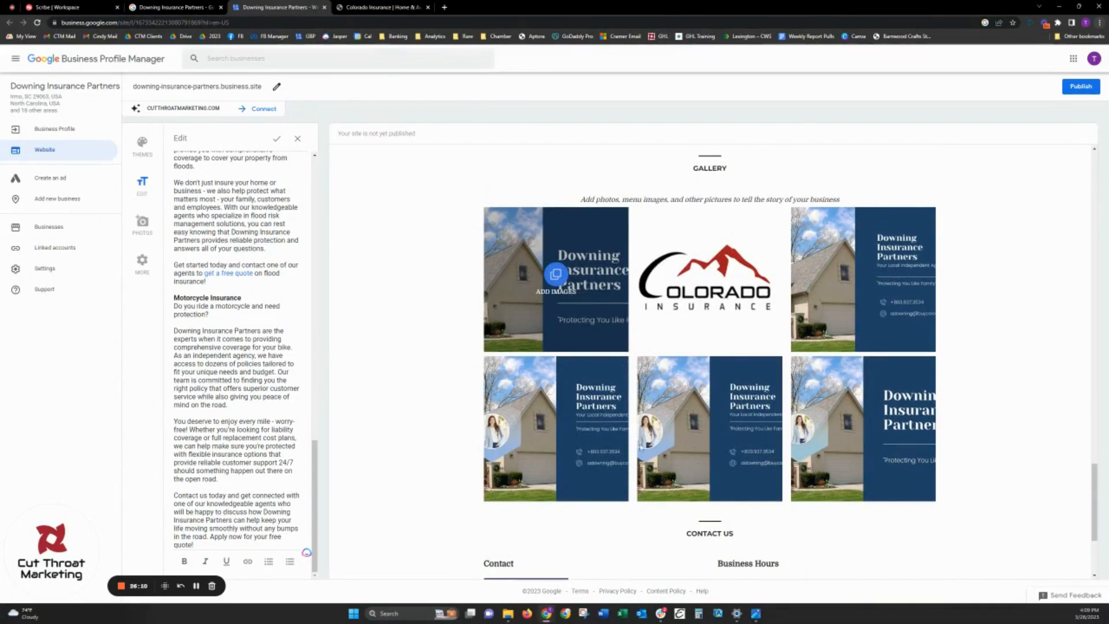
scroll(732, 433, "up", 5)
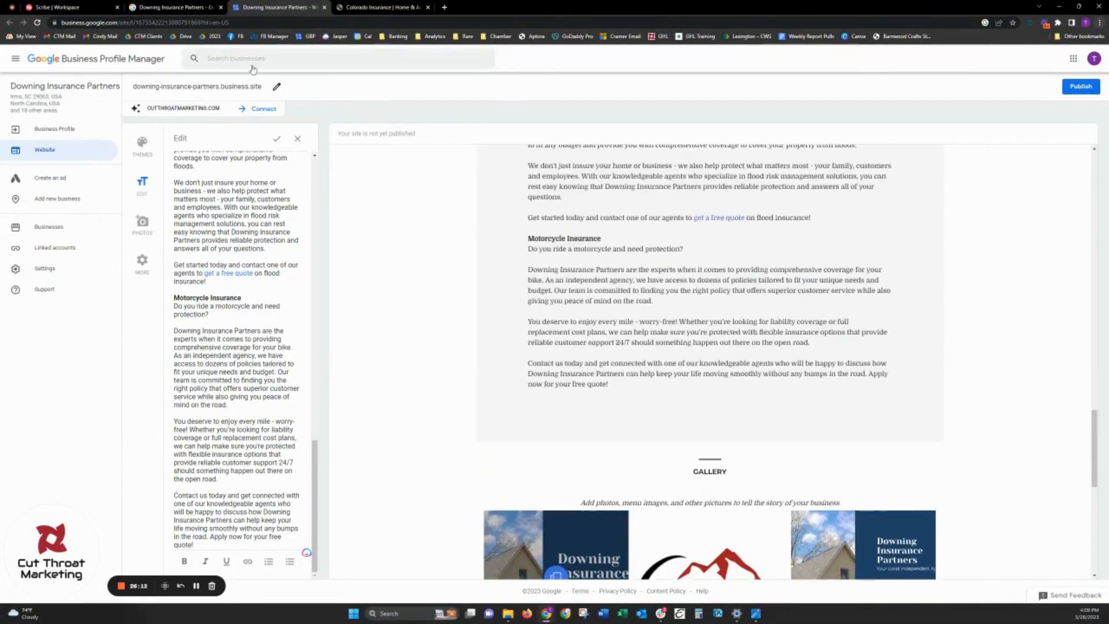
Step: View the gallery image upload dialog and close it without adding a photo
left_click(142, 228)
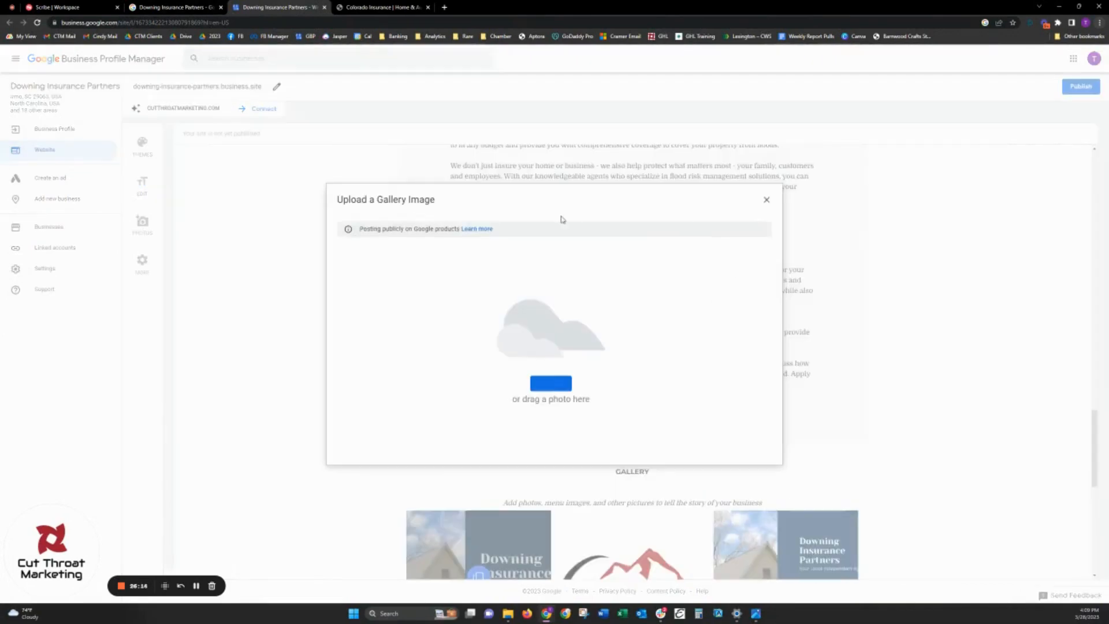
left_click(766, 199)
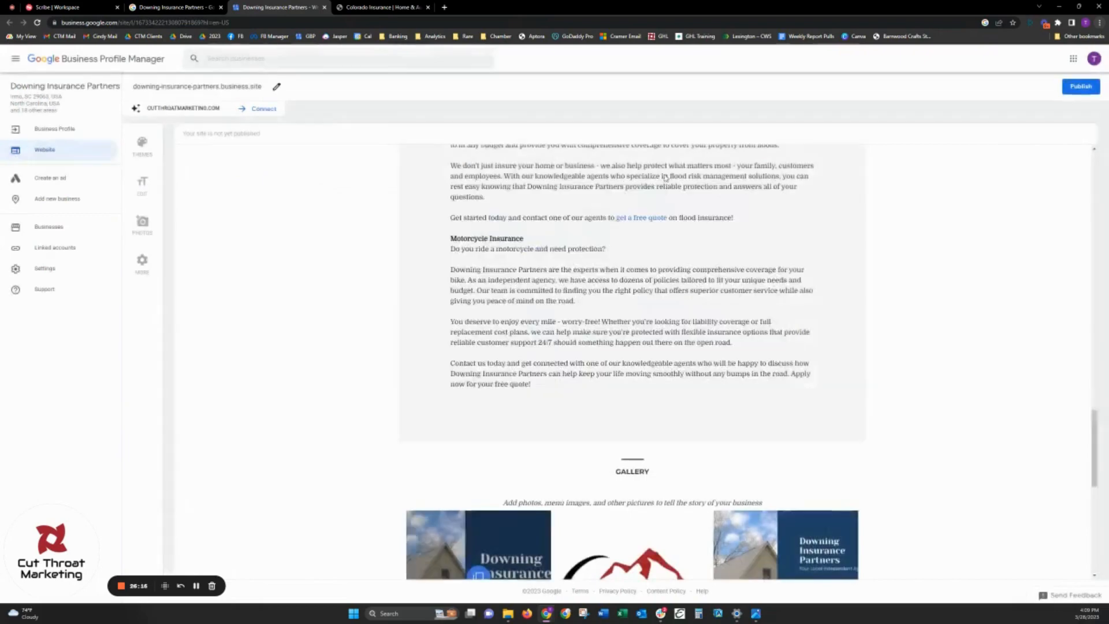
left_click(143, 228)
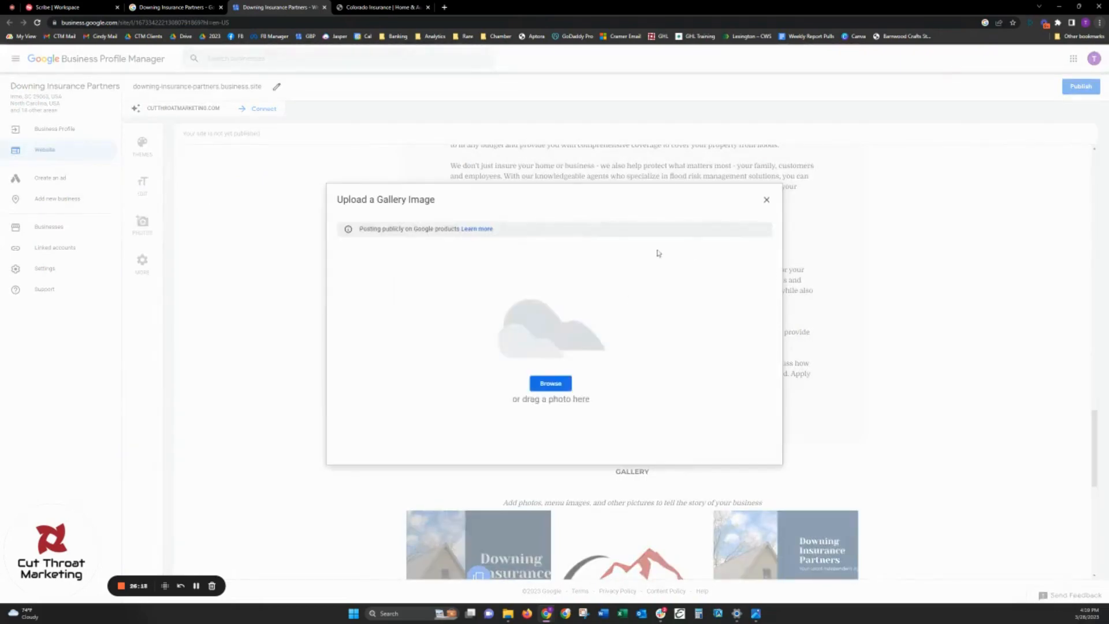
left_click(767, 200)
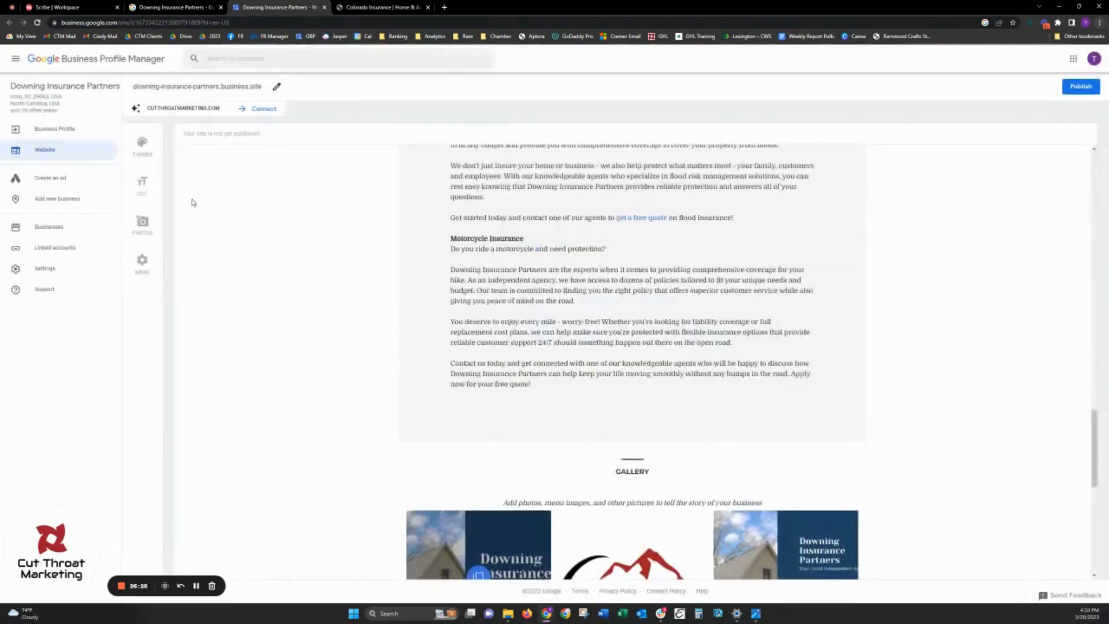
Step: Check the additional publishing and language settings, and publish the website
left_click(145, 274)
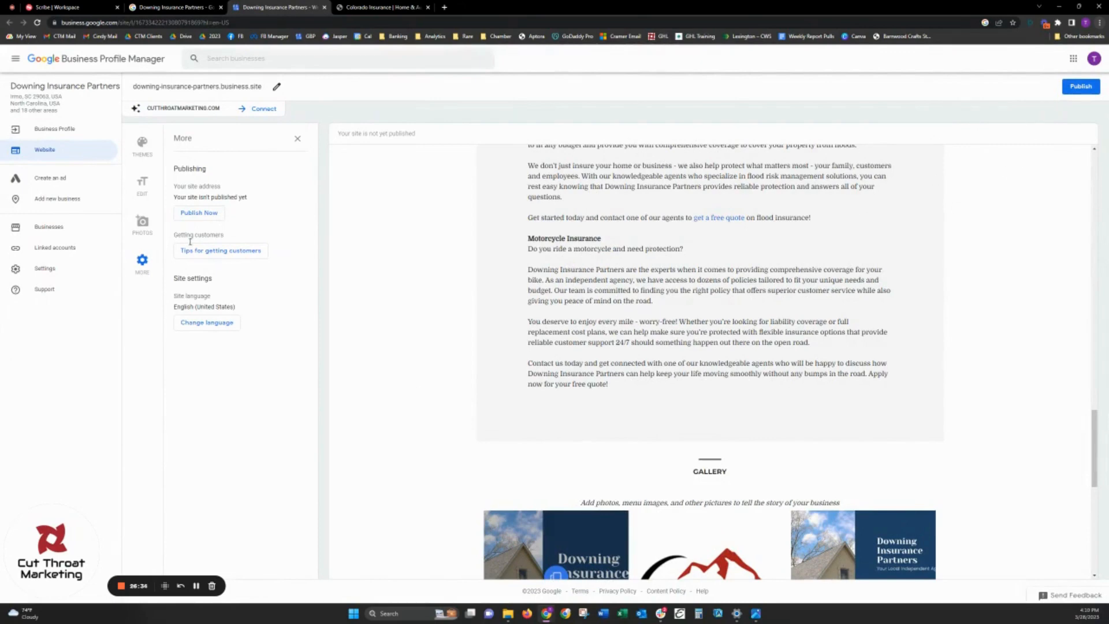
left_click(1071, 94)
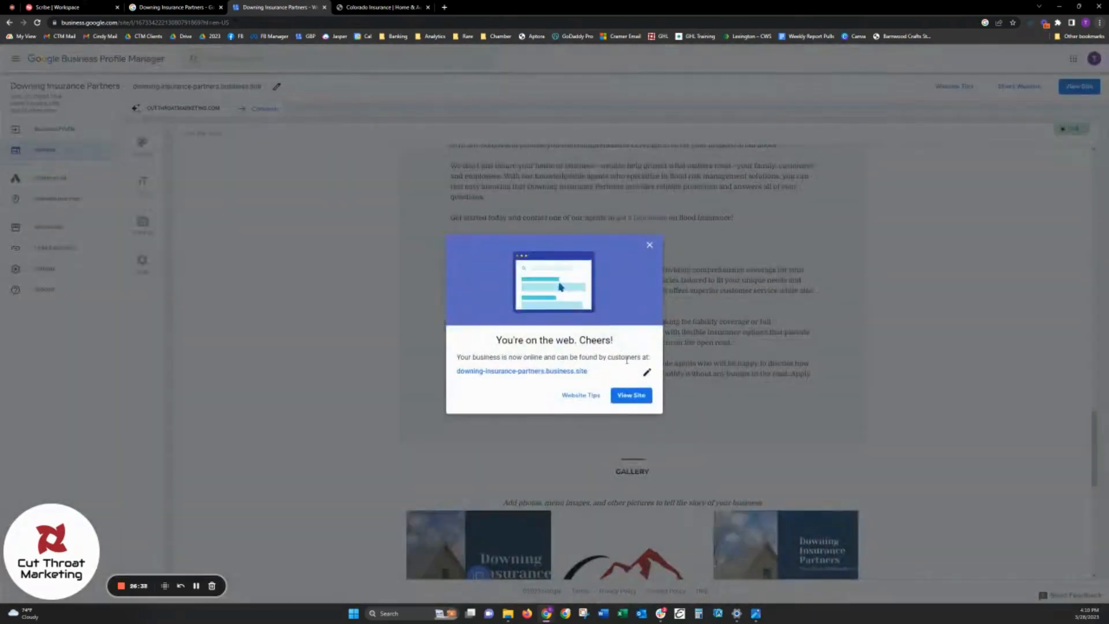
Step: Highlight the address downing-insurance-partners.business.site in the publish confirmation dialog and clear the selection
right_click(570, 374)
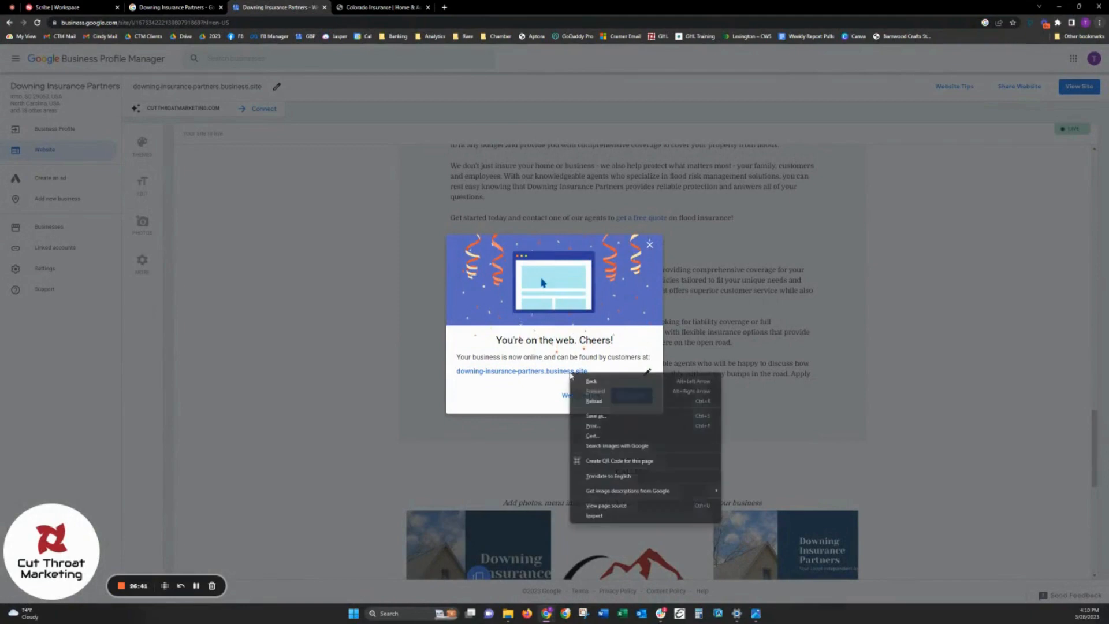
left_click(540, 394)
left_click_drag(588, 373, 456, 377)
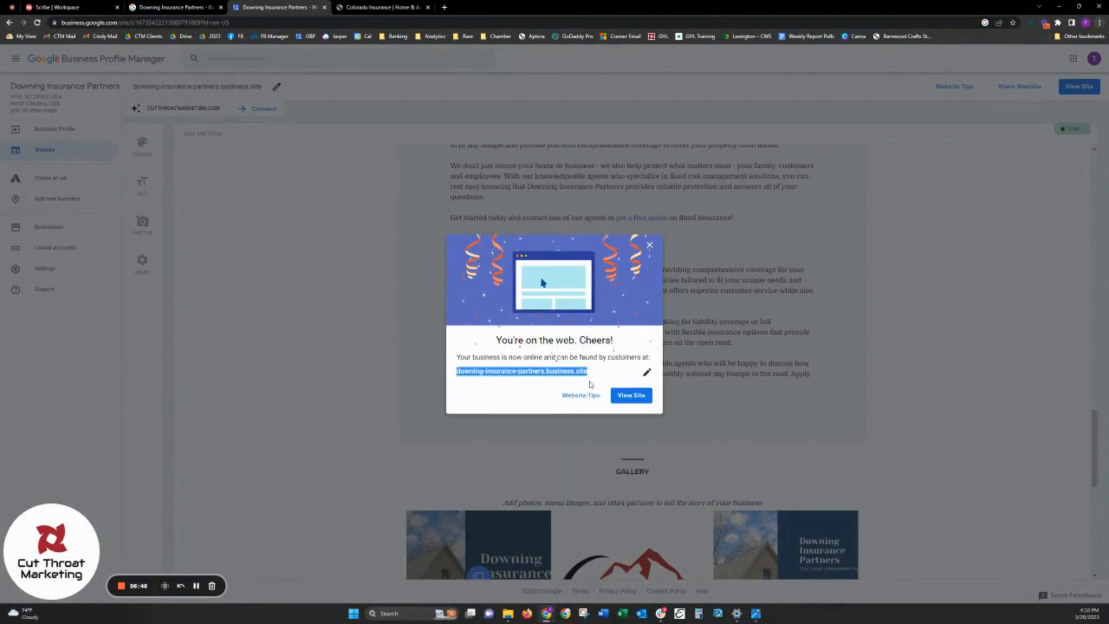
left_click(504, 399)
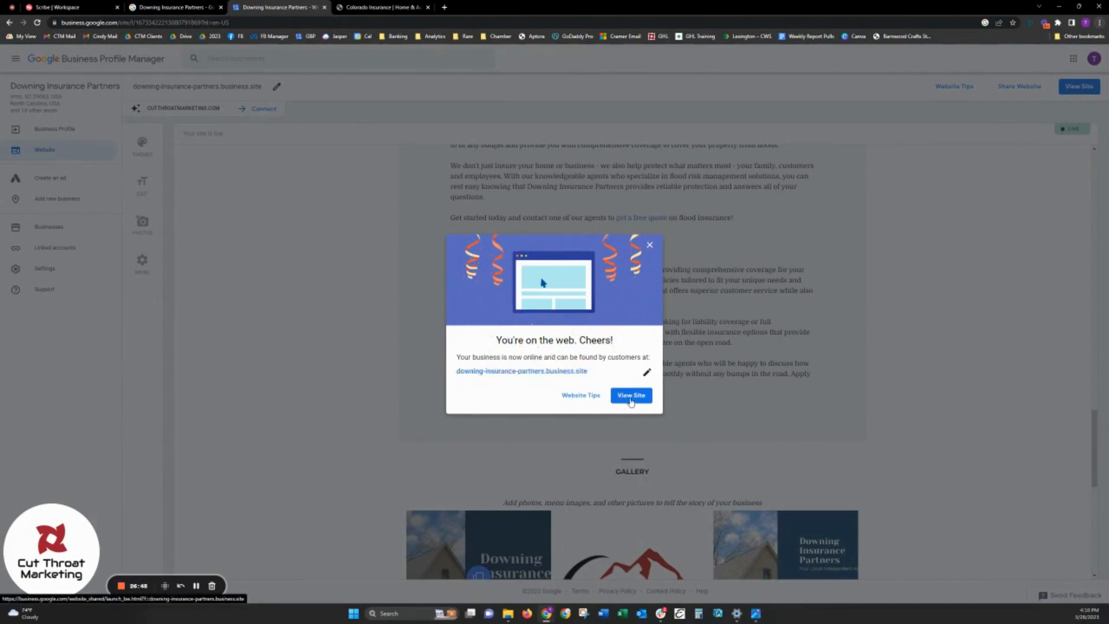
Step: Open the live site and review it down to the contact section, then close its tab and dismiss the publish confirmation
left_click(627, 397)
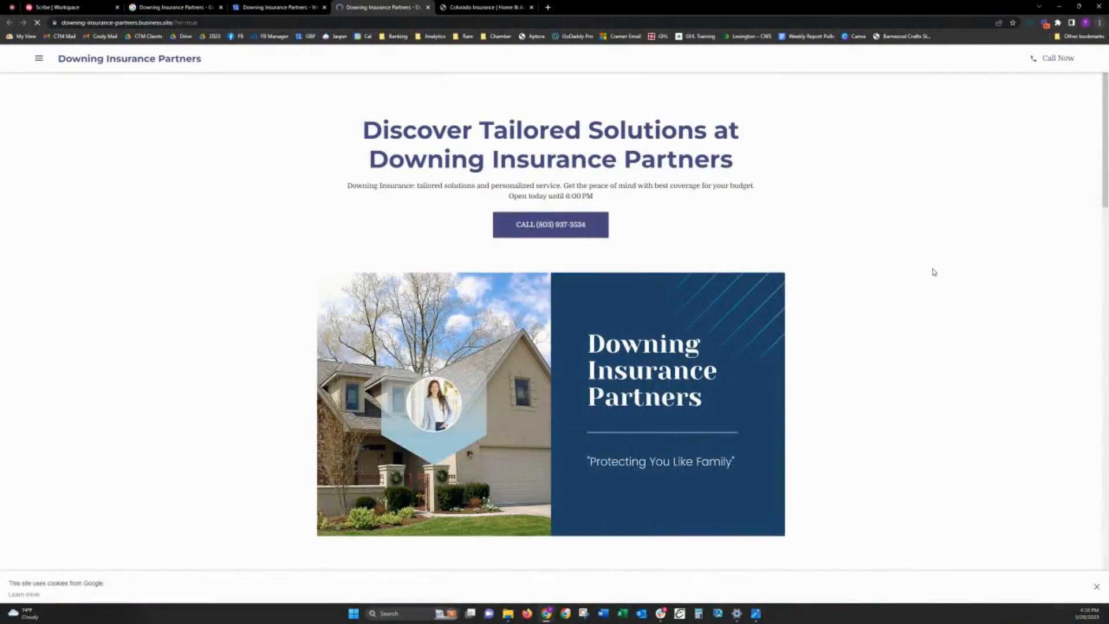
scroll(686, 290, "down", 12)
scroll(777, 291, "down", 10)
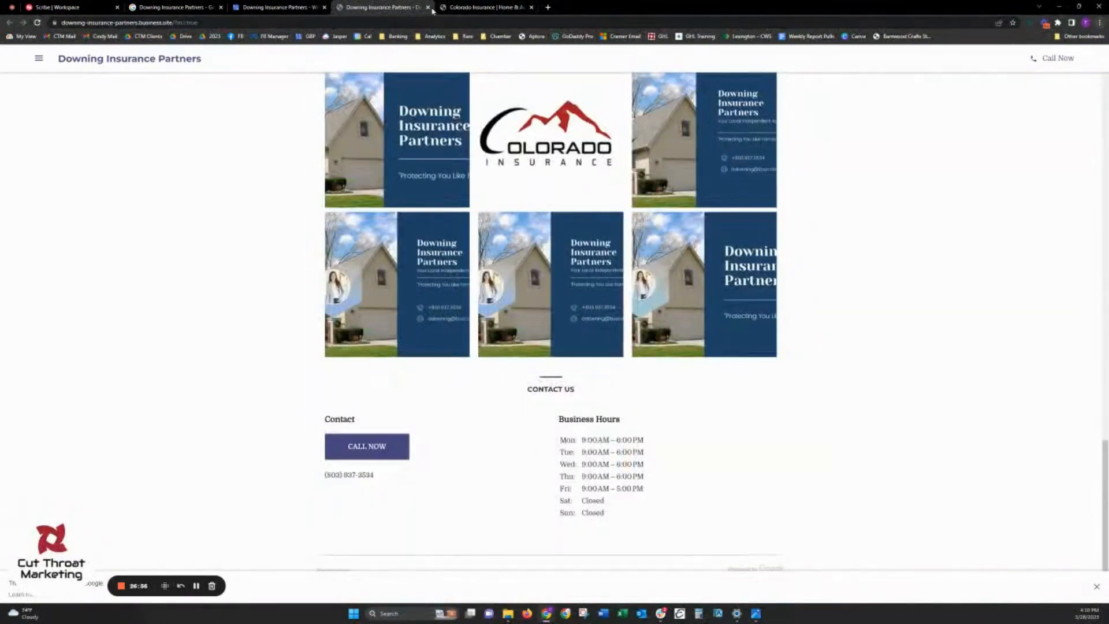
scroll(500, 256, "up", 10)
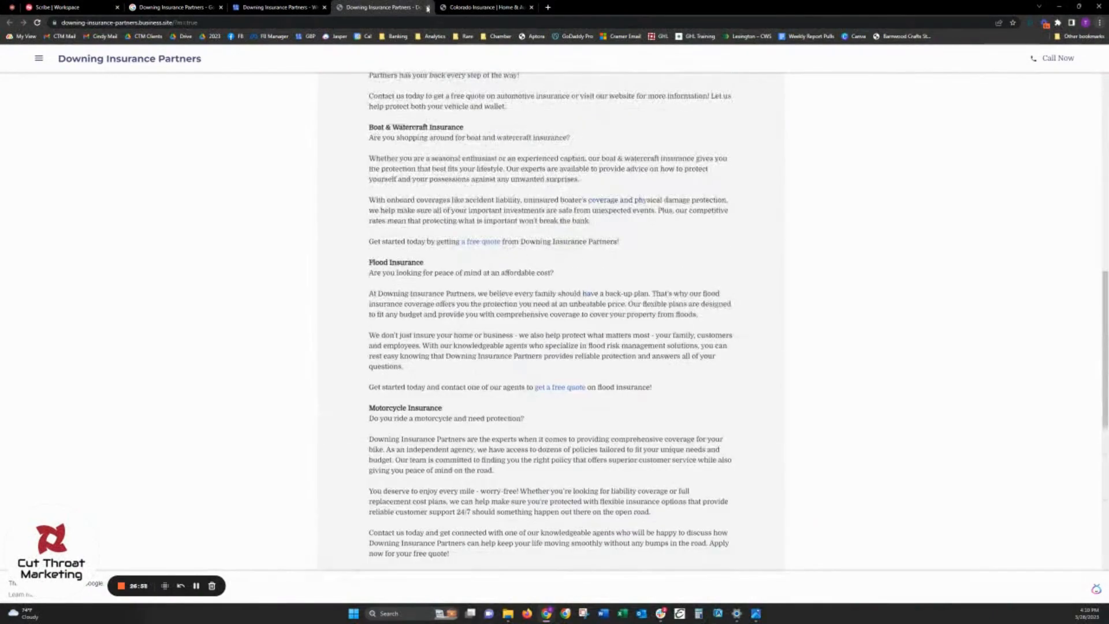
left_click(428, 7)
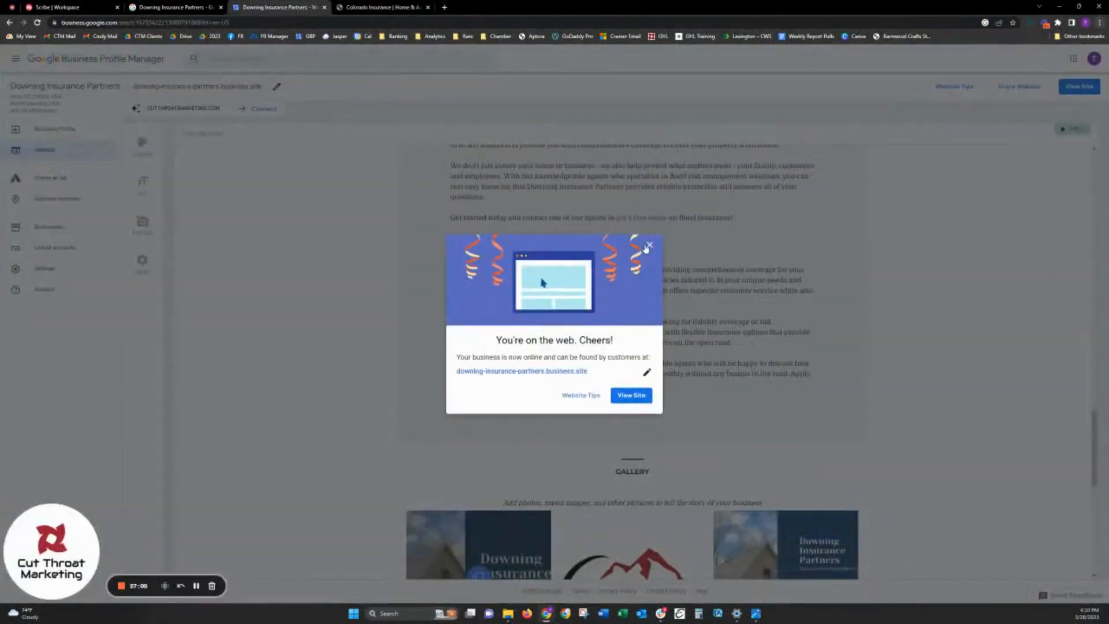
left_click(648, 246)
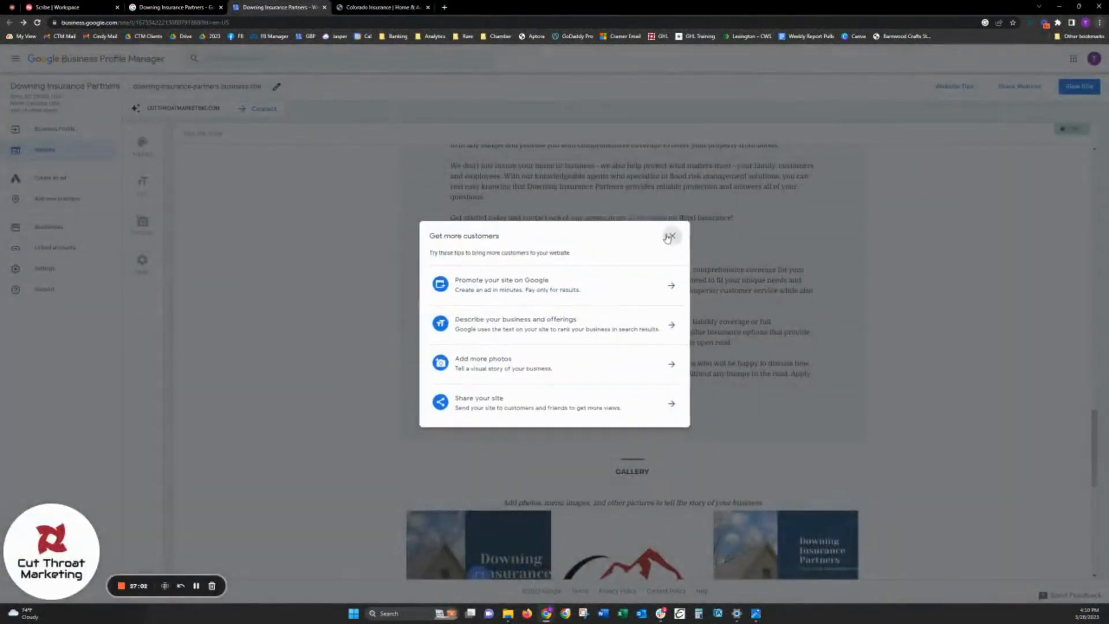
Step: Dismiss the customer tips, open the site address for editing, highlight its editable part, and cancel without changing it
left_click(673, 235)
scroll(381, 198, "up", 10)
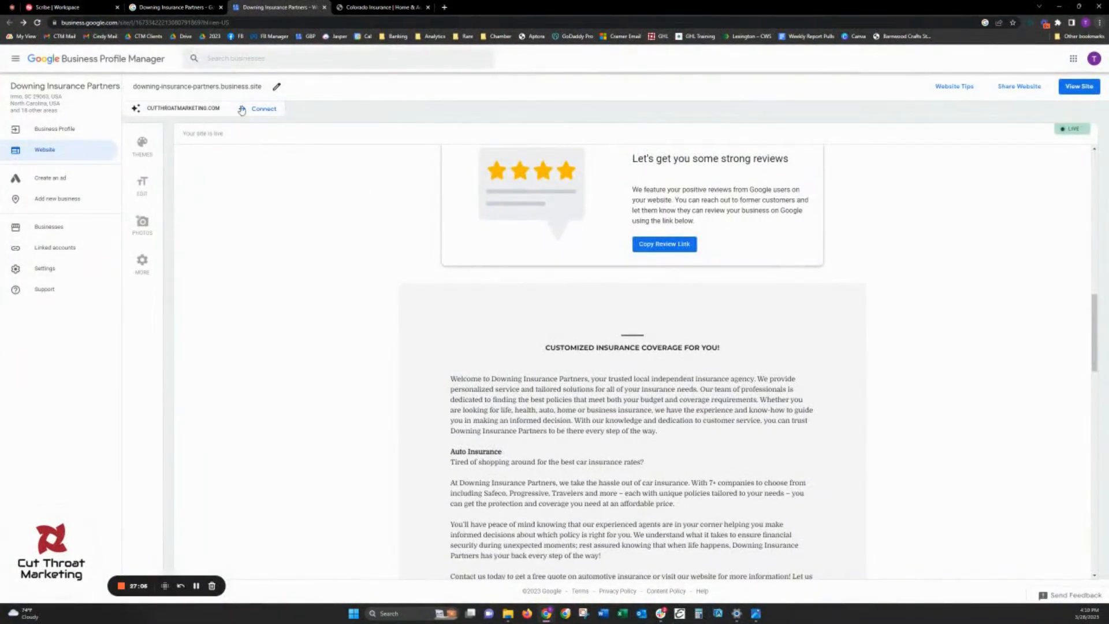
left_click(276, 86)
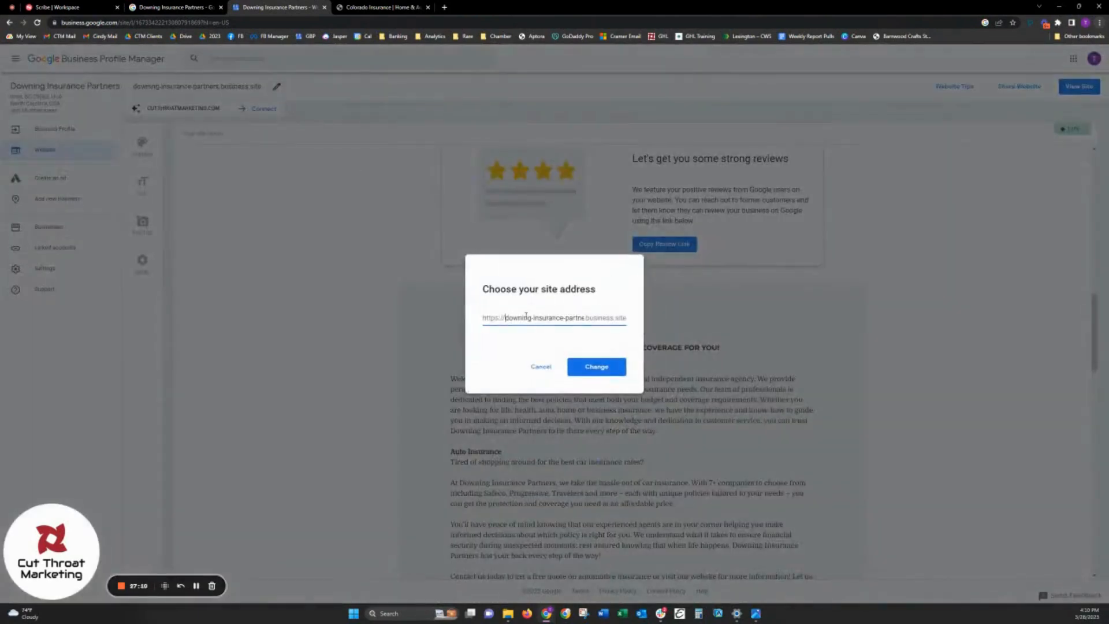
left_click_drag(512, 318, 634, 318)
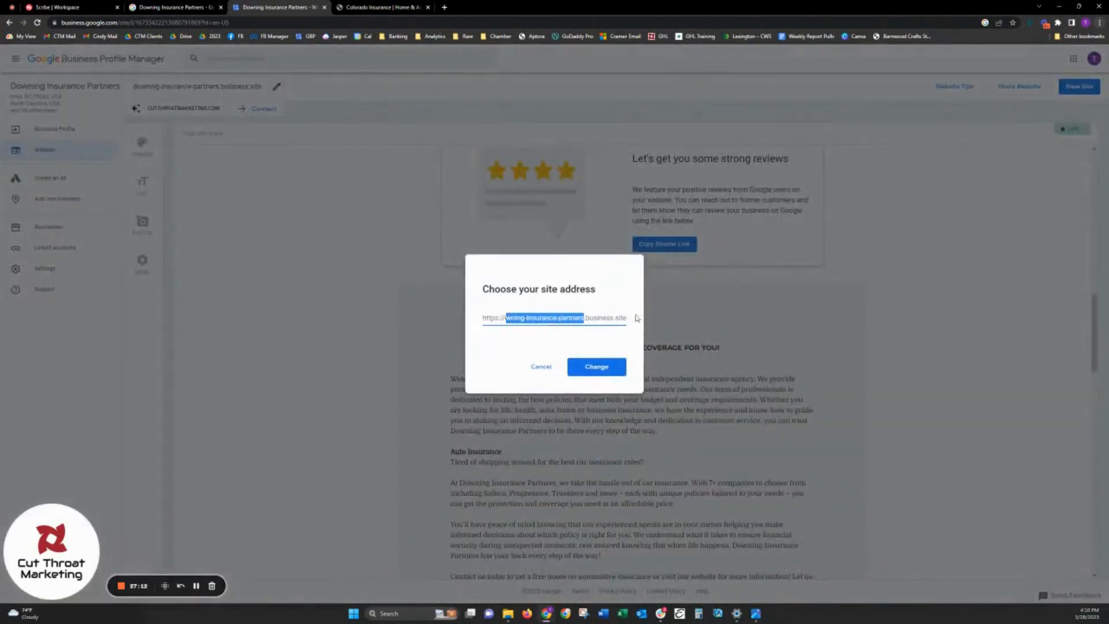
left_click(540, 318)
left_click_drag(509, 317, 601, 319)
left_click(540, 367)
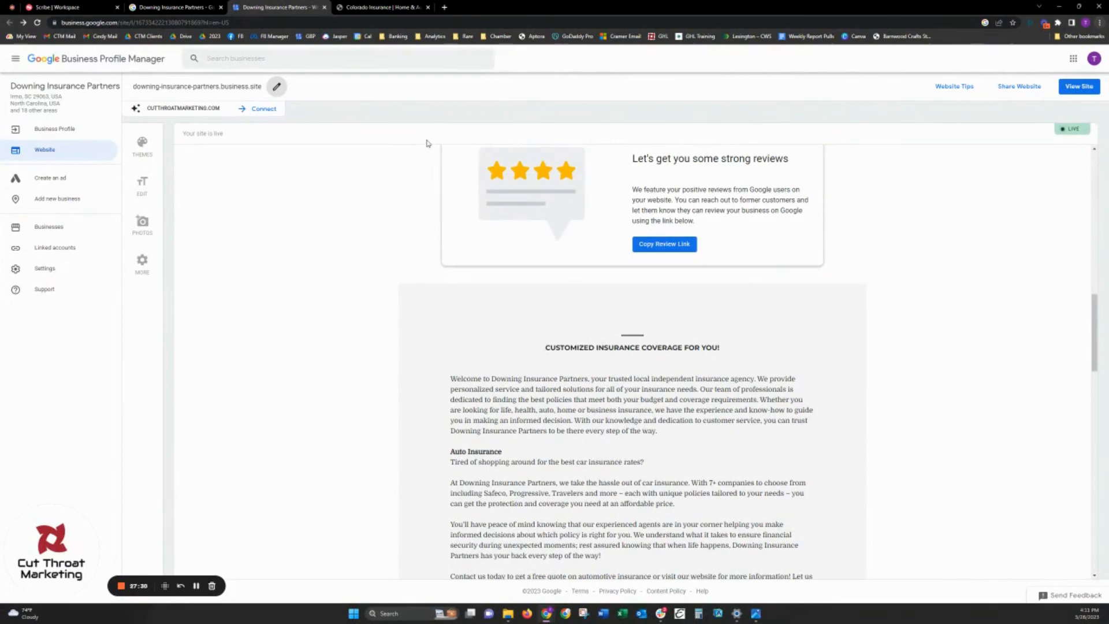
Step: Review the live website preview from the customized coverage section up to the header, and close the website editor tab
scroll(436, 193, "up", 12)
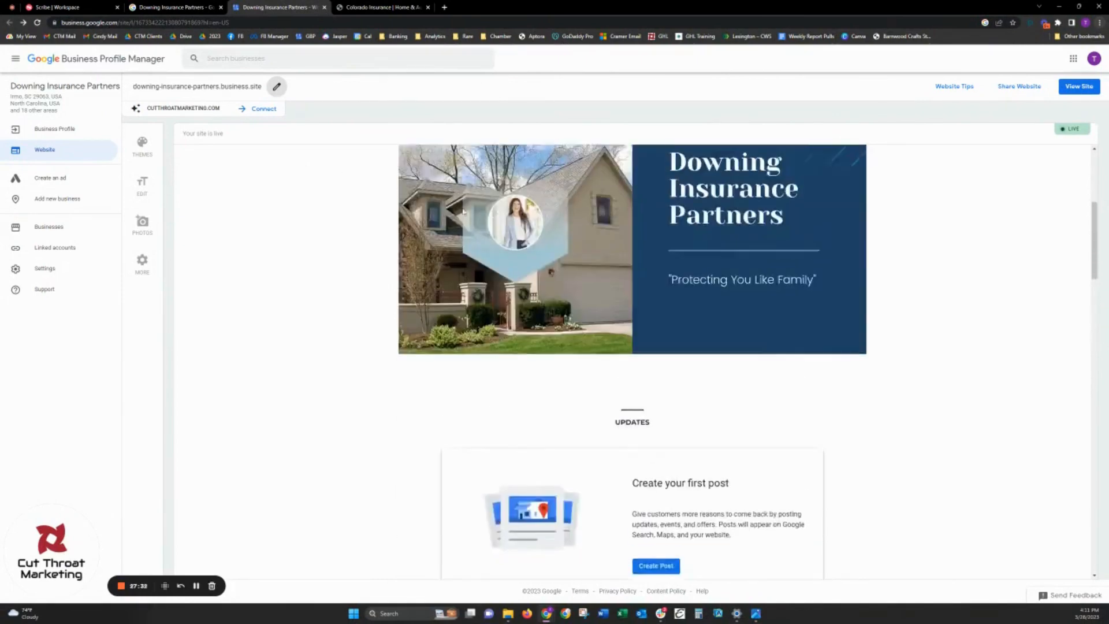
scroll(661, 341, "down", 10)
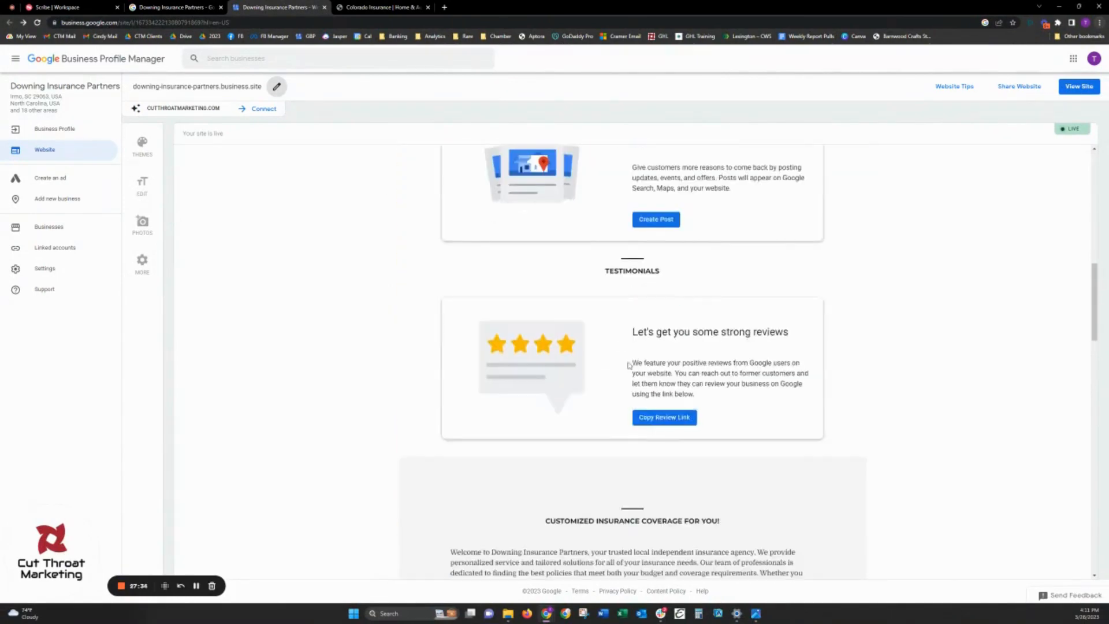
scroll(651, 321, "down", 4)
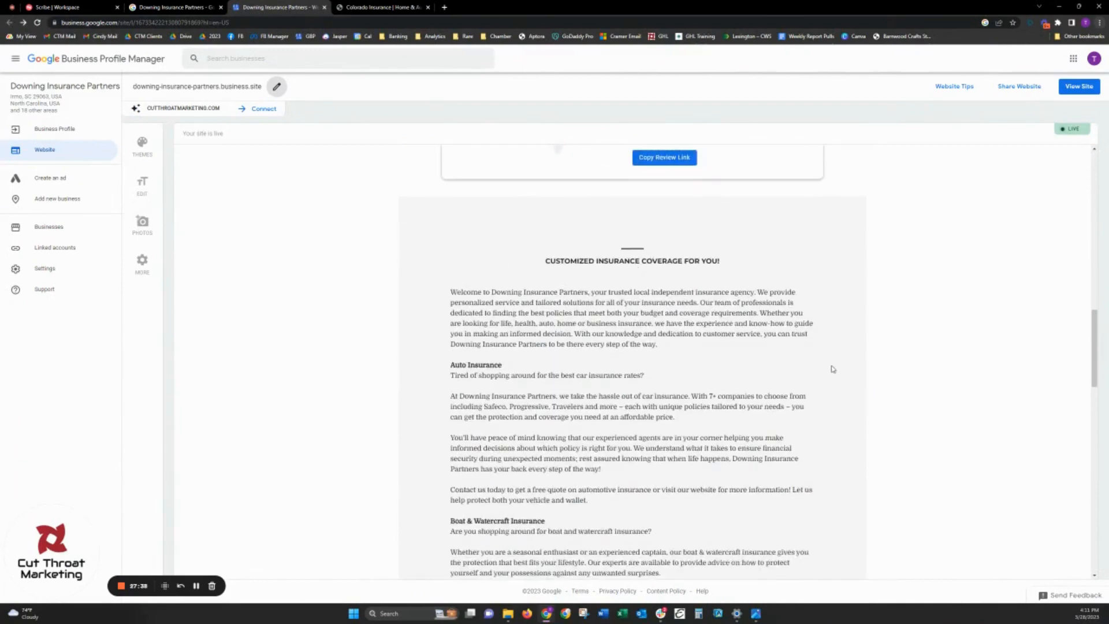
scroll(823, 369, "up", 14)
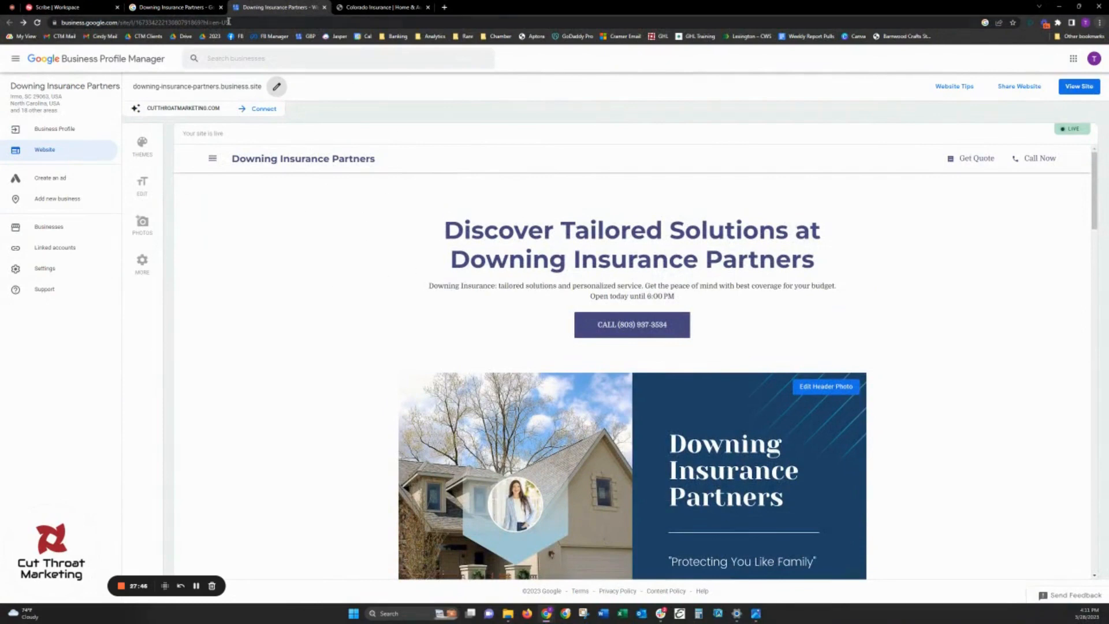
left_click(324, 9)
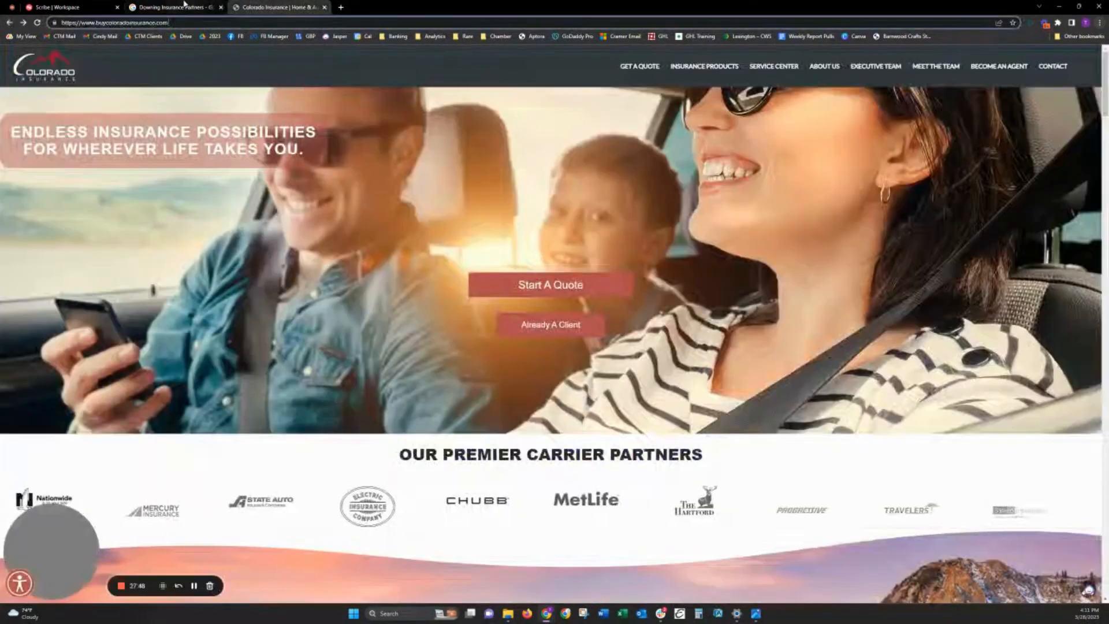
Step: In the profile's business information, open the website link for editing, check the option to use the Google-created site, and close without saving
left_click(173, 7)
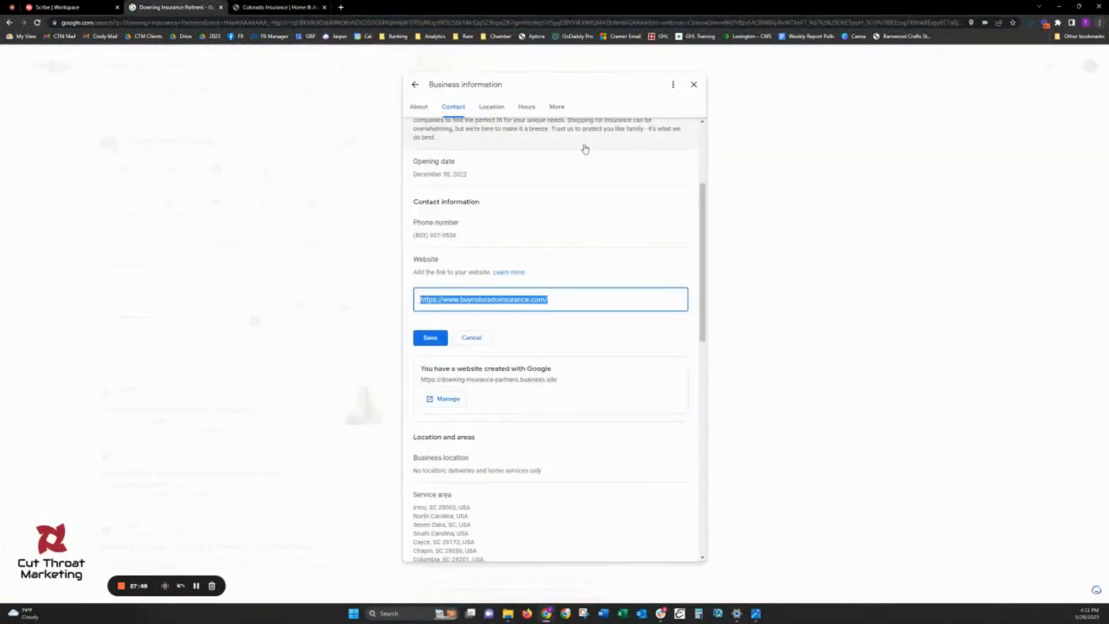
left_click(414, 85)
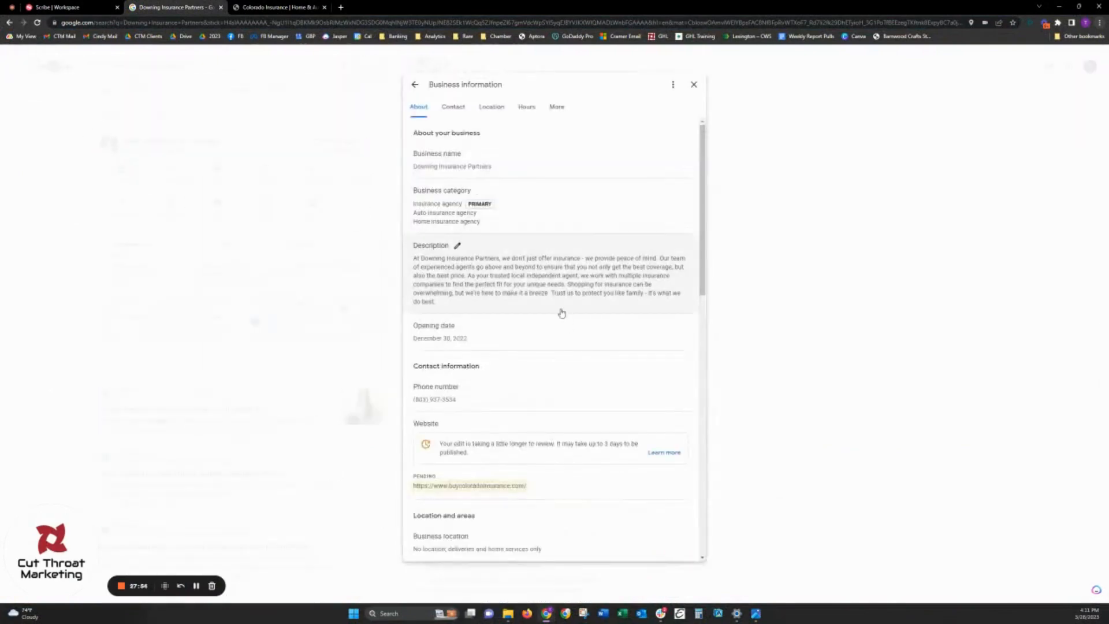
scroll(579, 428, "down", 1)
left_click(576, 446)
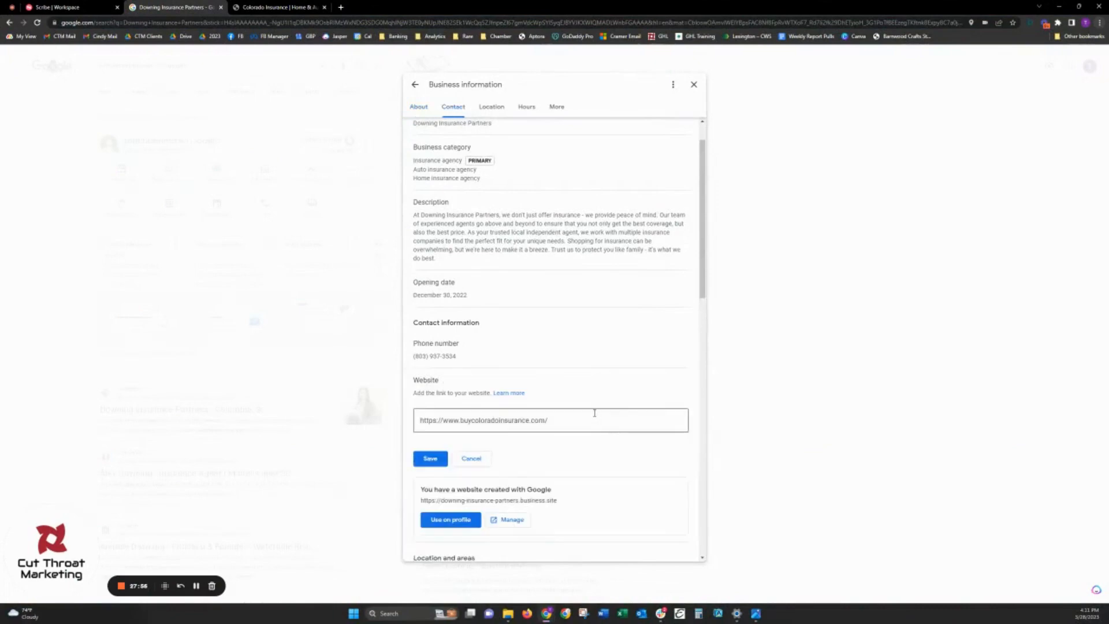
scroll(498, 397, "down", 3)
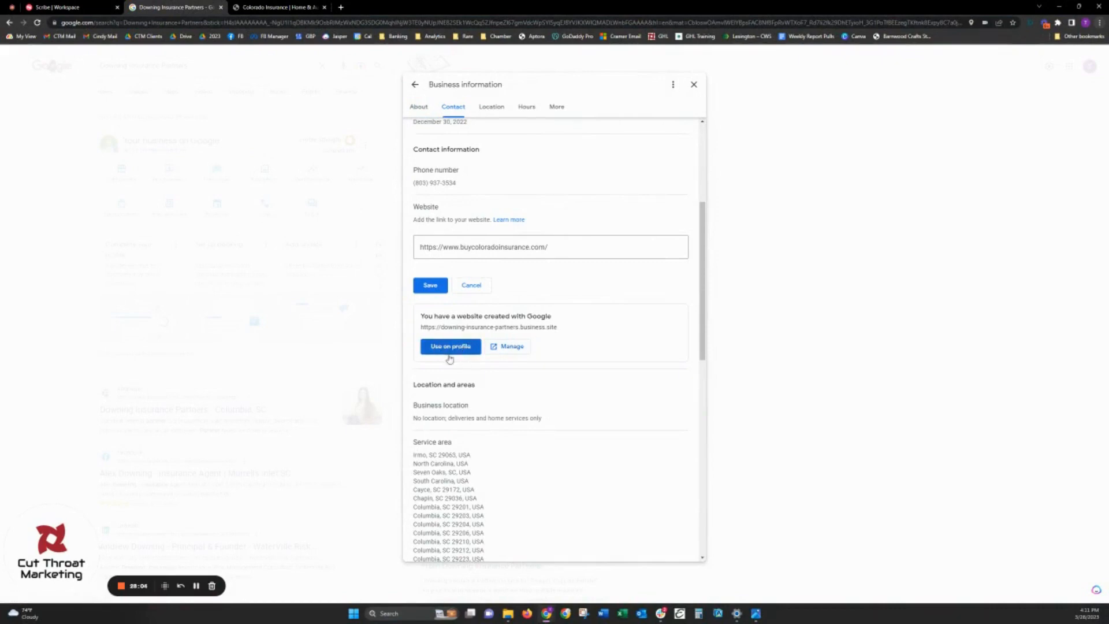
left_click(486, 250)
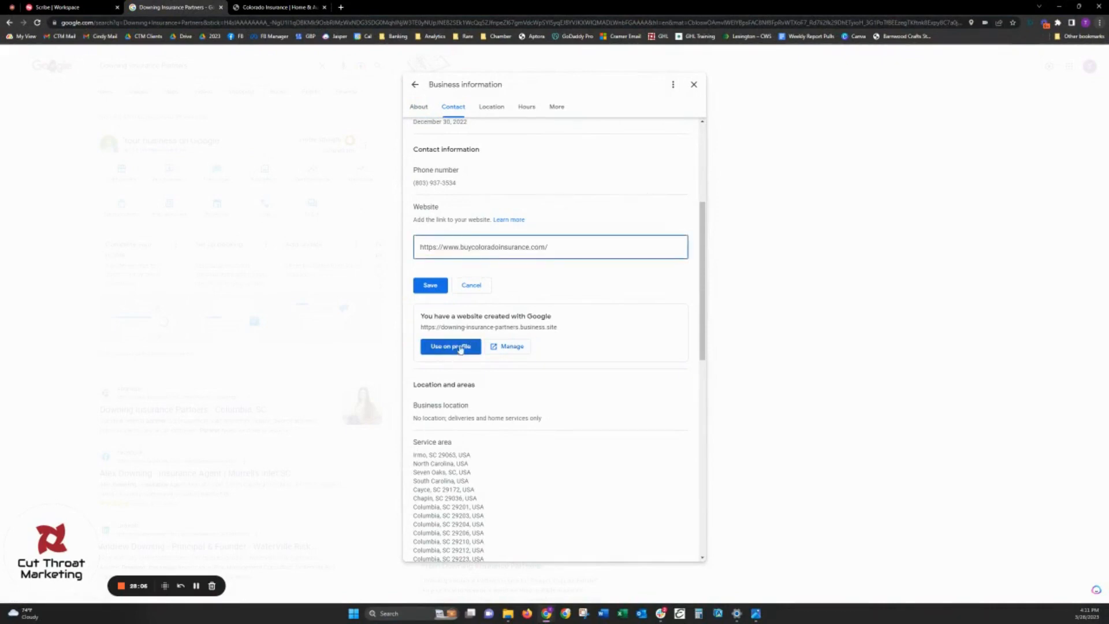
left_click(694, 85)
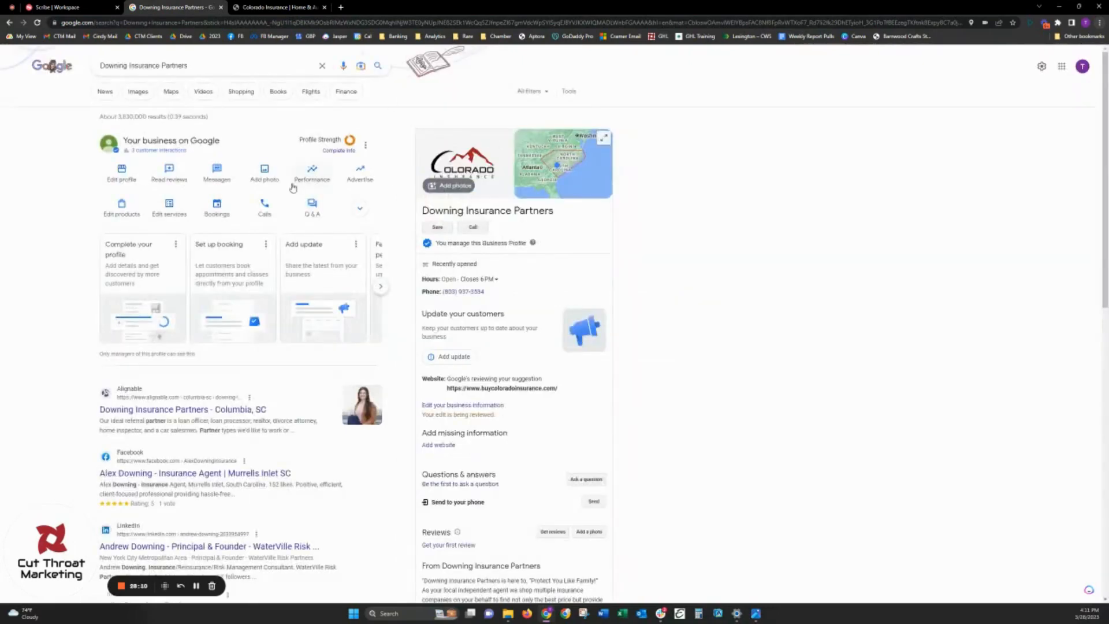